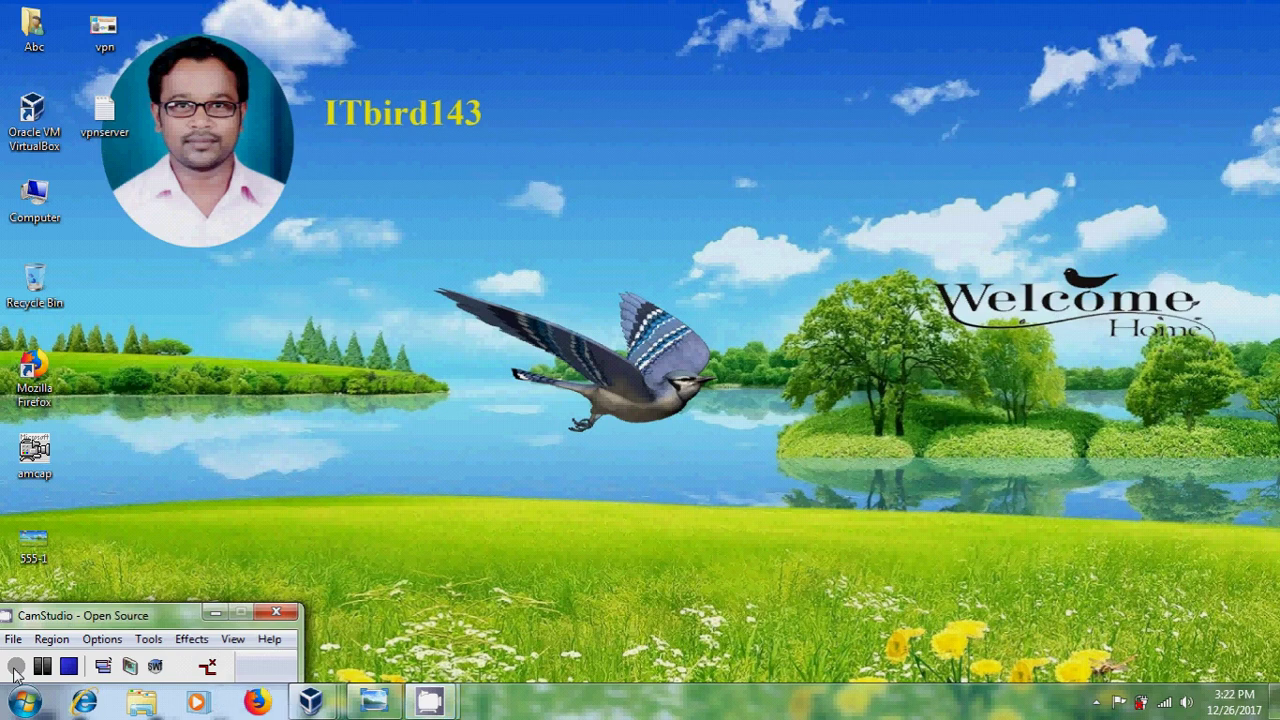
# View the vpn title image in Photo Viewer, then minimize it to reveal the server VM.
pyautogui.click(373, 706)
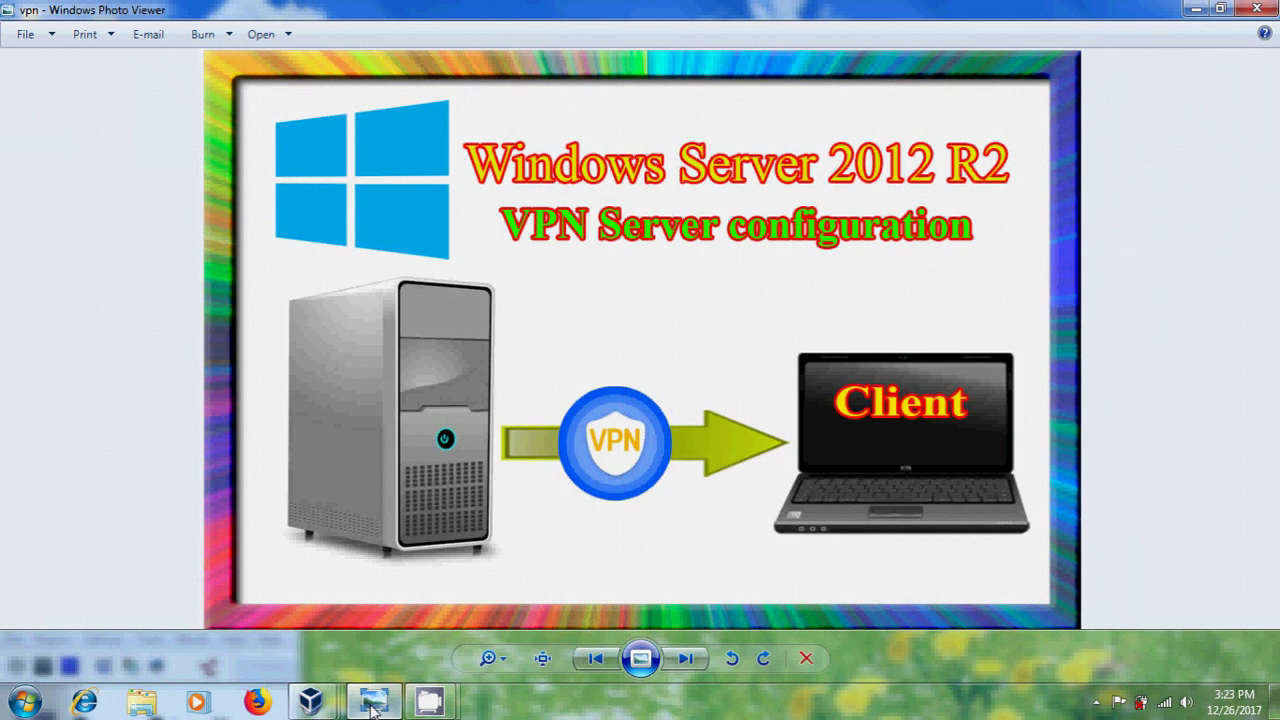
pyautogui.click(373, 706)
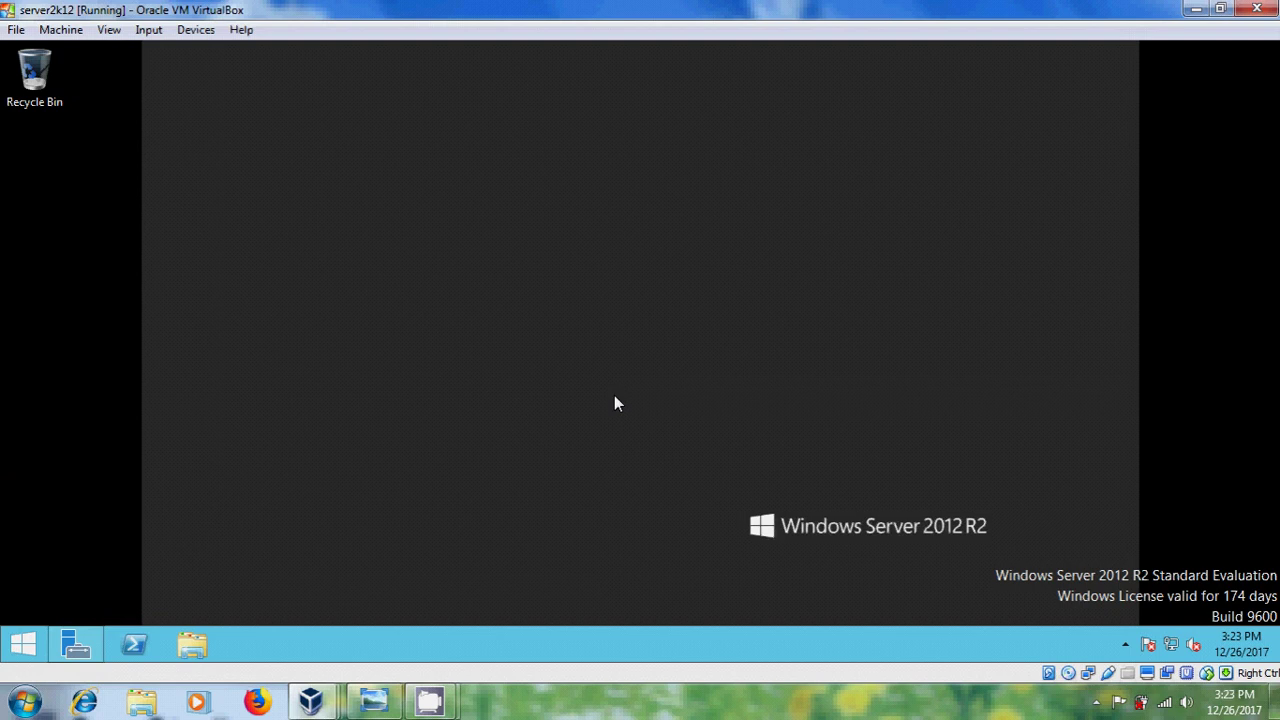
# Start Add Roles and Features, keeping role-based installation and server.officenet.com as destination.
pyautogui.click(80, 646)
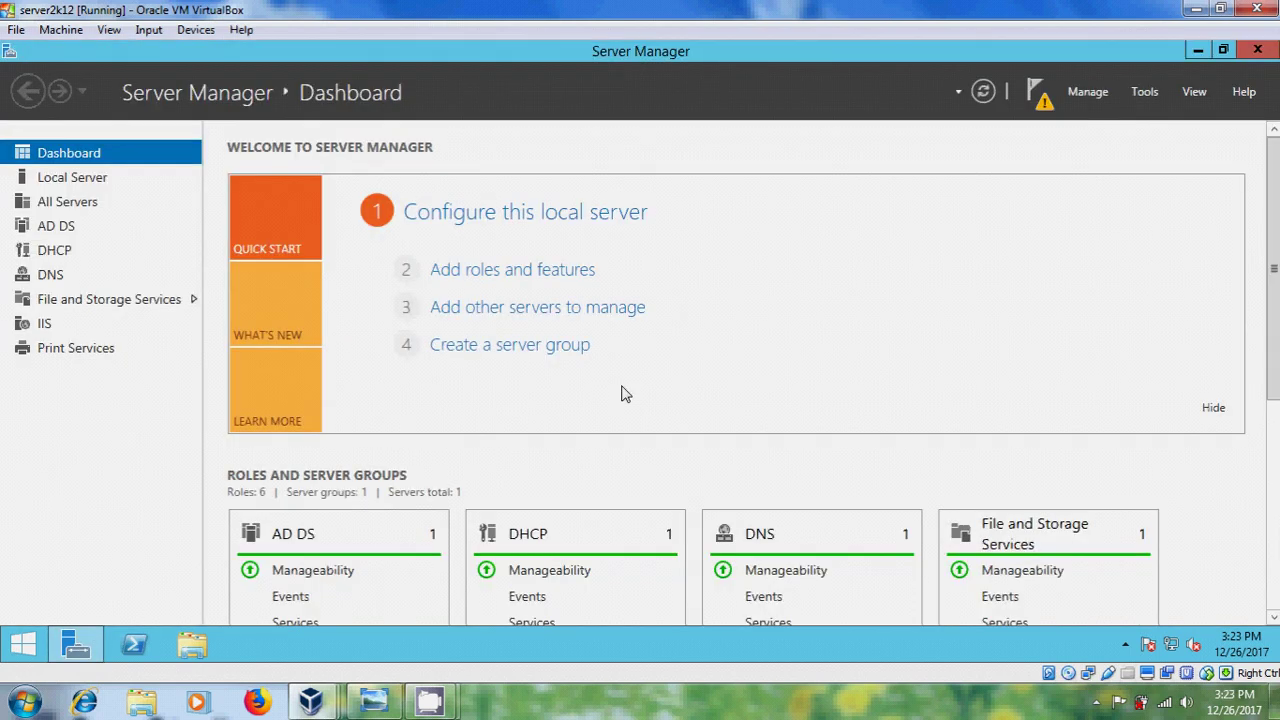
pyautogui.click(552, 270)
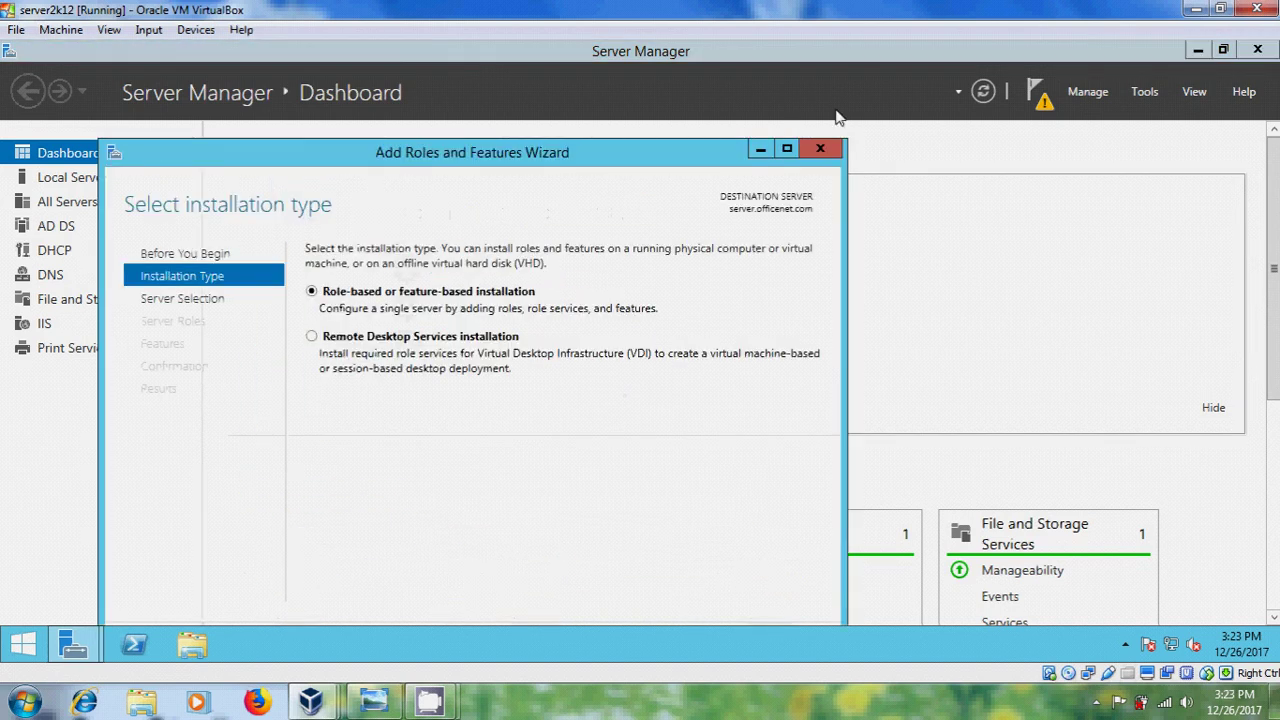
pyautogui.click(787, 148)
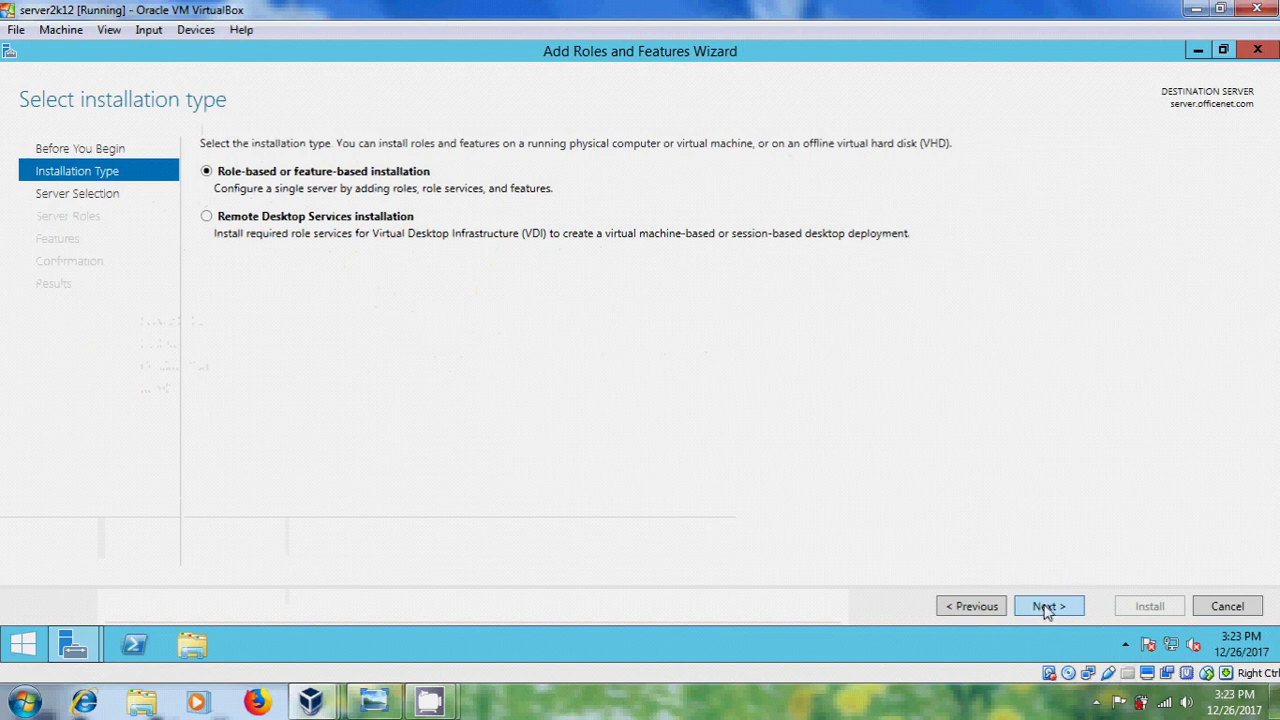
pyautogui.click(1045, 607)
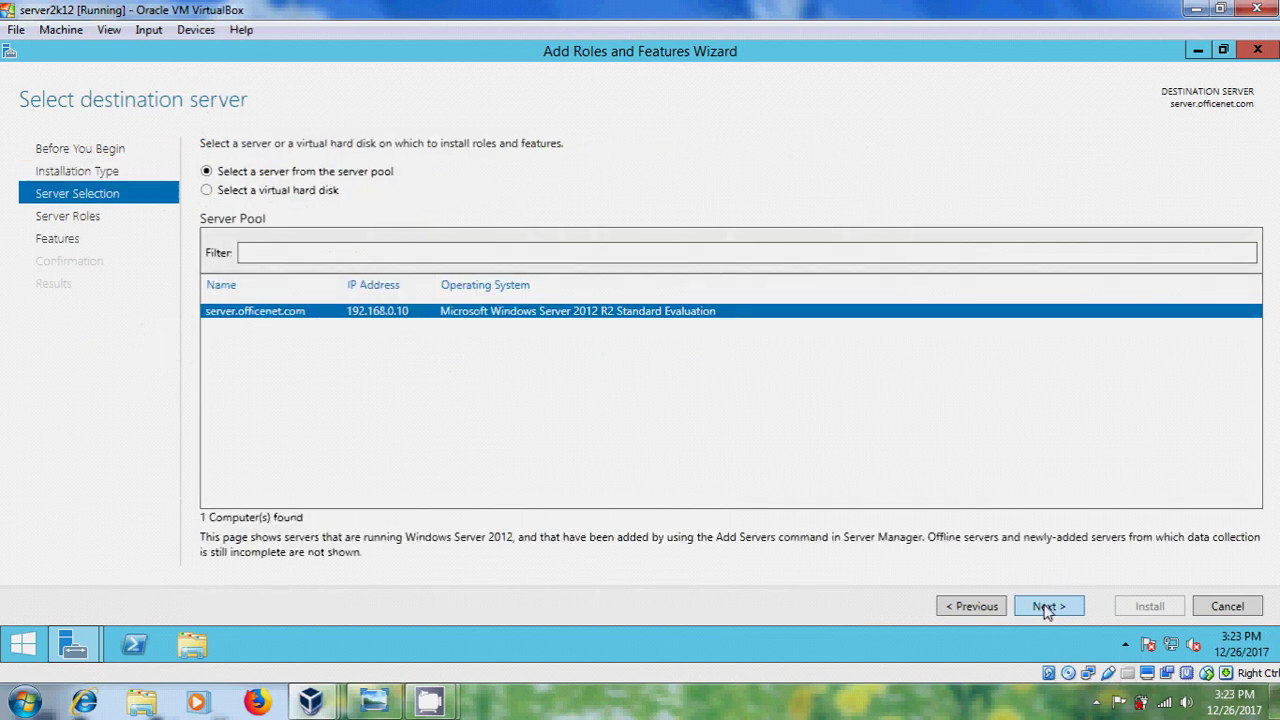
pyautogui.click(1045, 608)
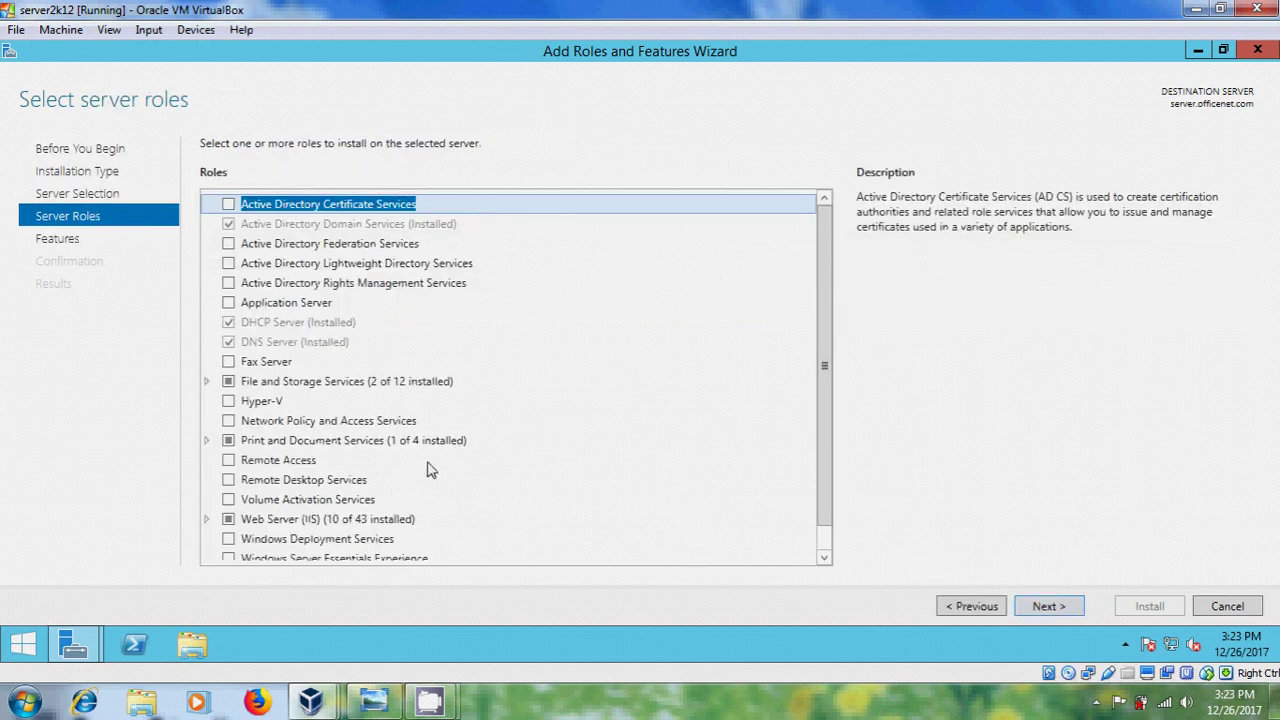
# Select the Remote Access server role and advance past the Features and overview pages.
pyautogui.click(231, 466)
pyautogui.click(229, 461)
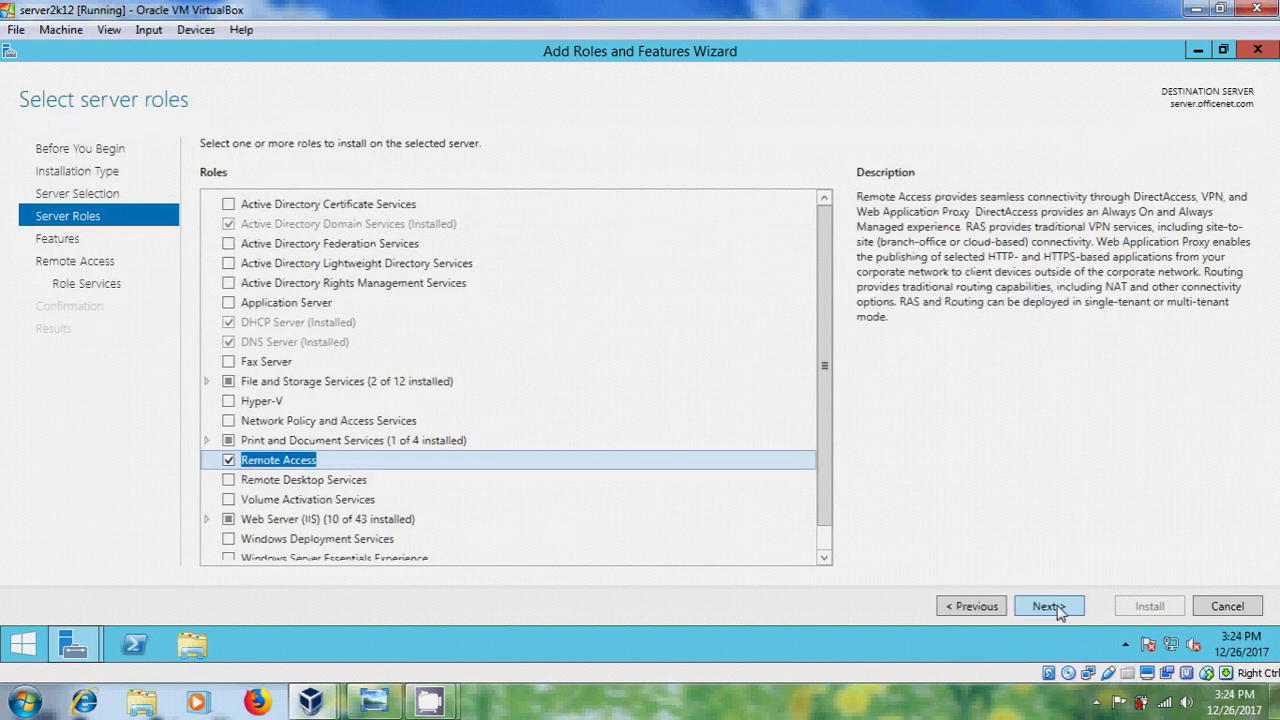
pyautogui.click(1045, 606)
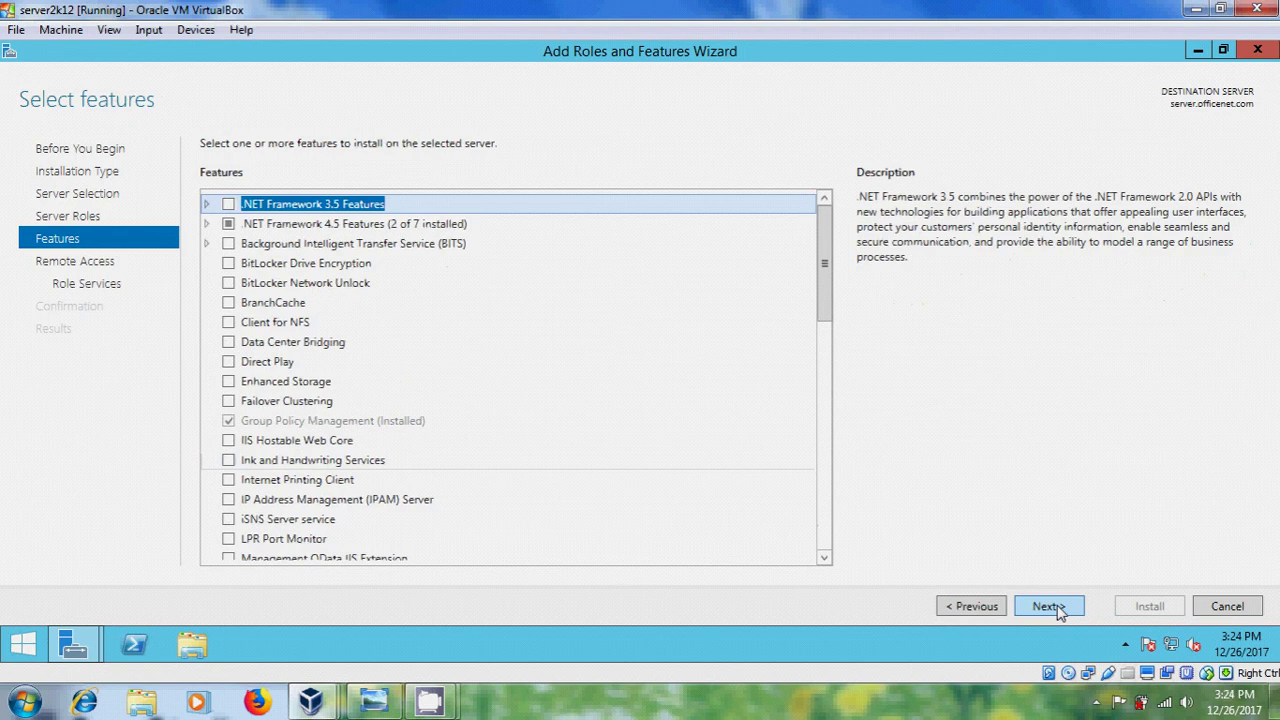
pyautogui.click(1057, 608)
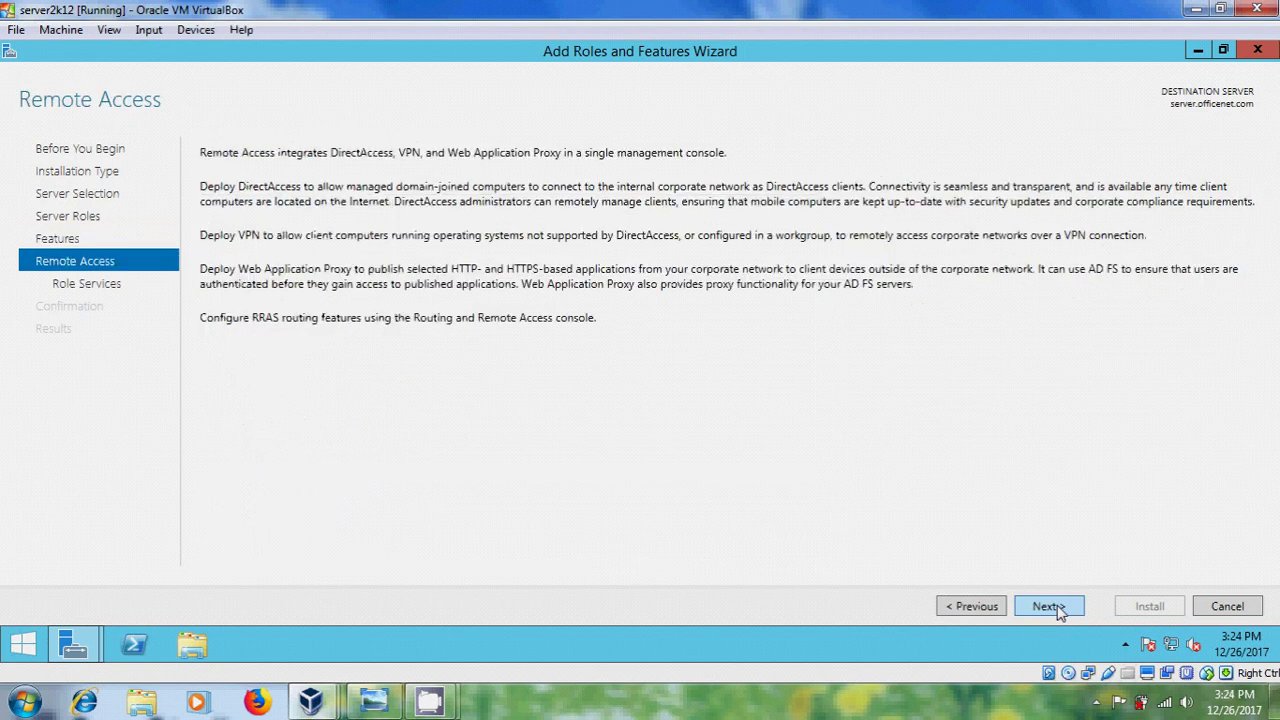
pyautogui.click(1058, 610)
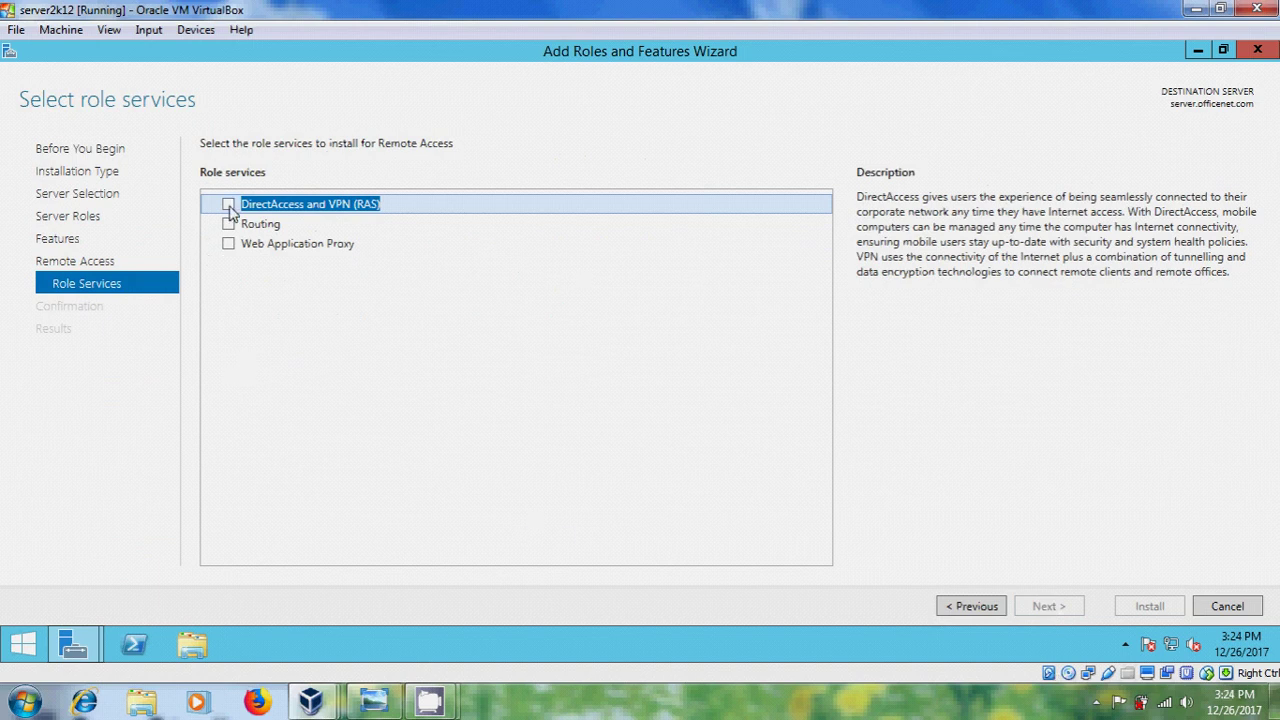
# Tick the DirectAccess and VPN (RAS) and Routing role services, with their management tools.
pyautogui.click(229, 205)
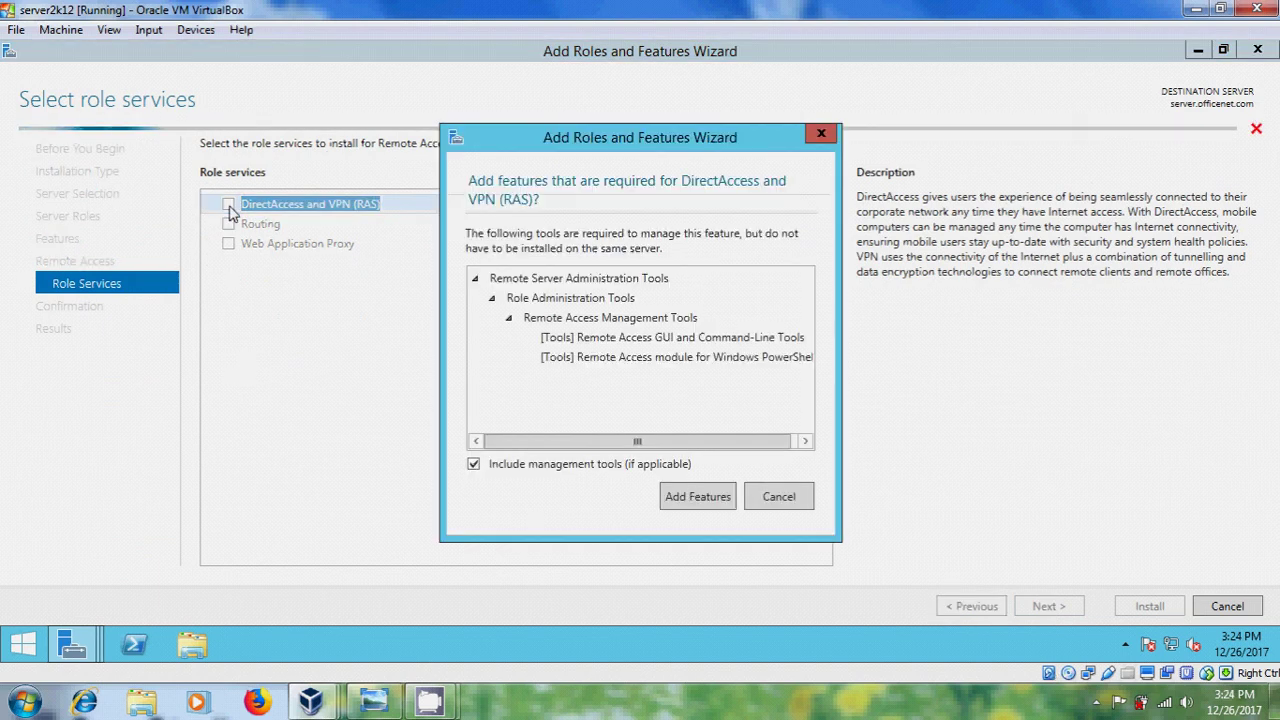
pyautogui.click(697, 498)
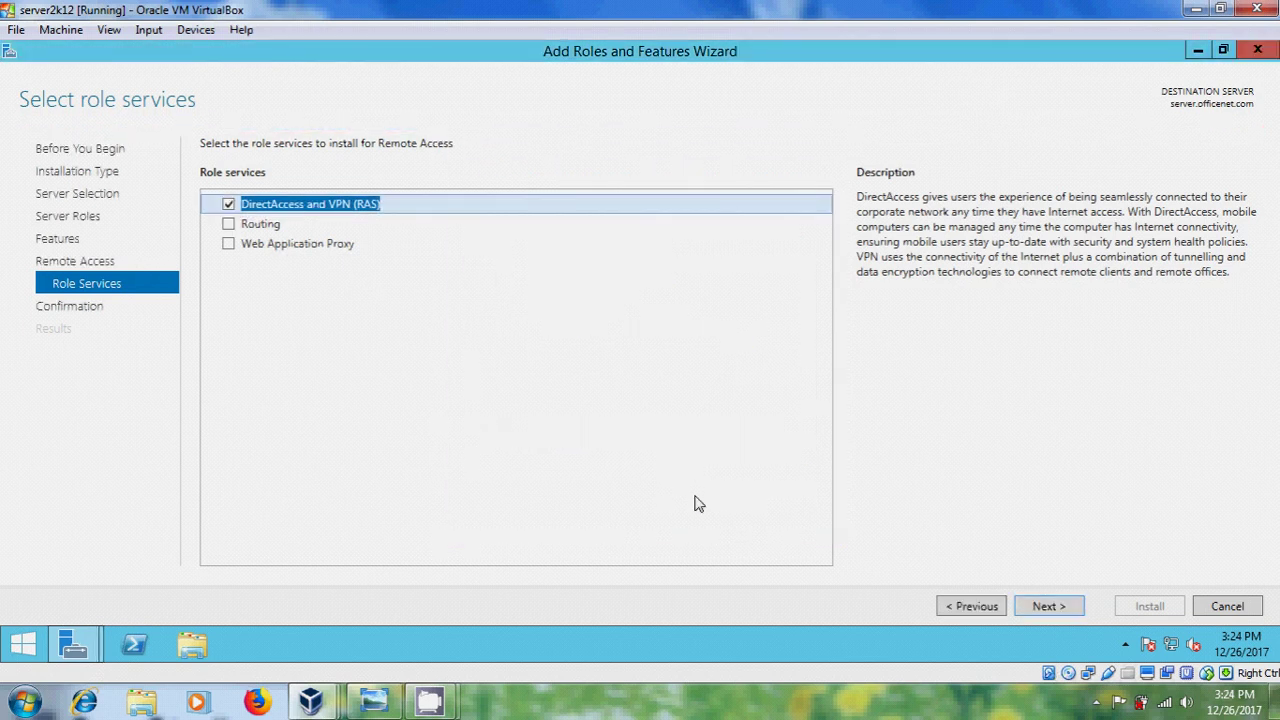
pyautogui.click(228, 224)
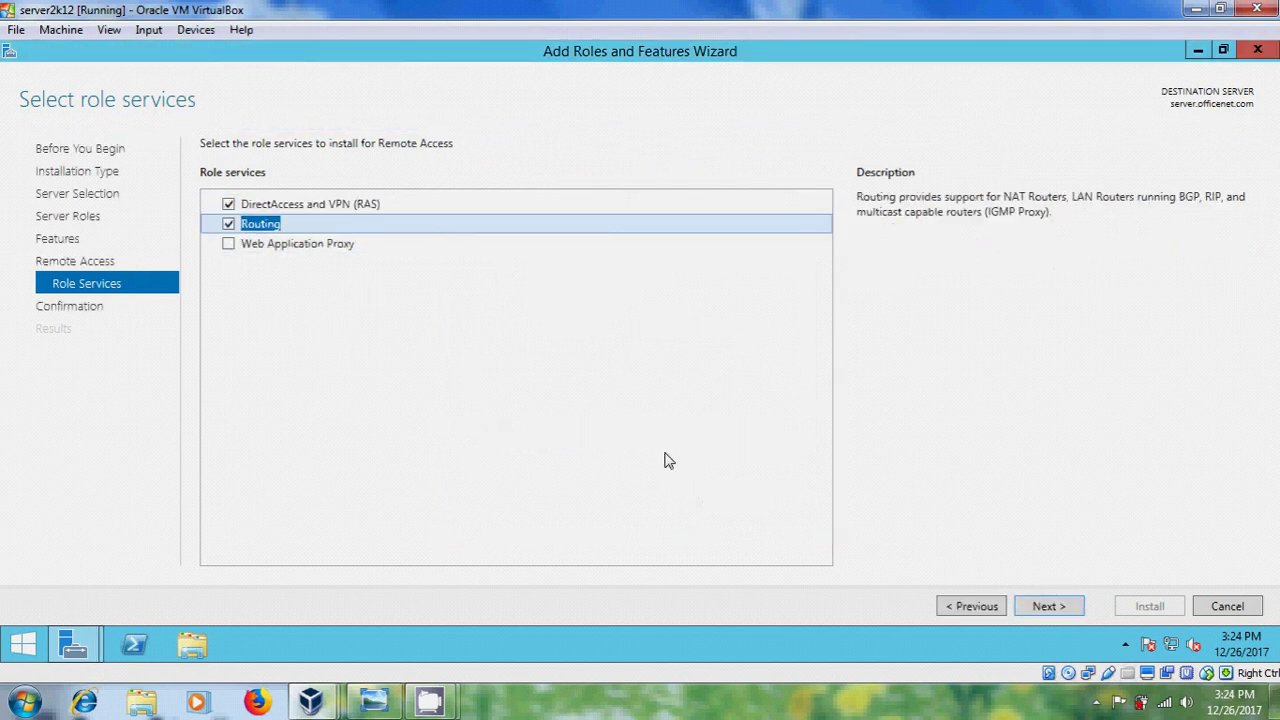
pyautogui.click(1064, 612)
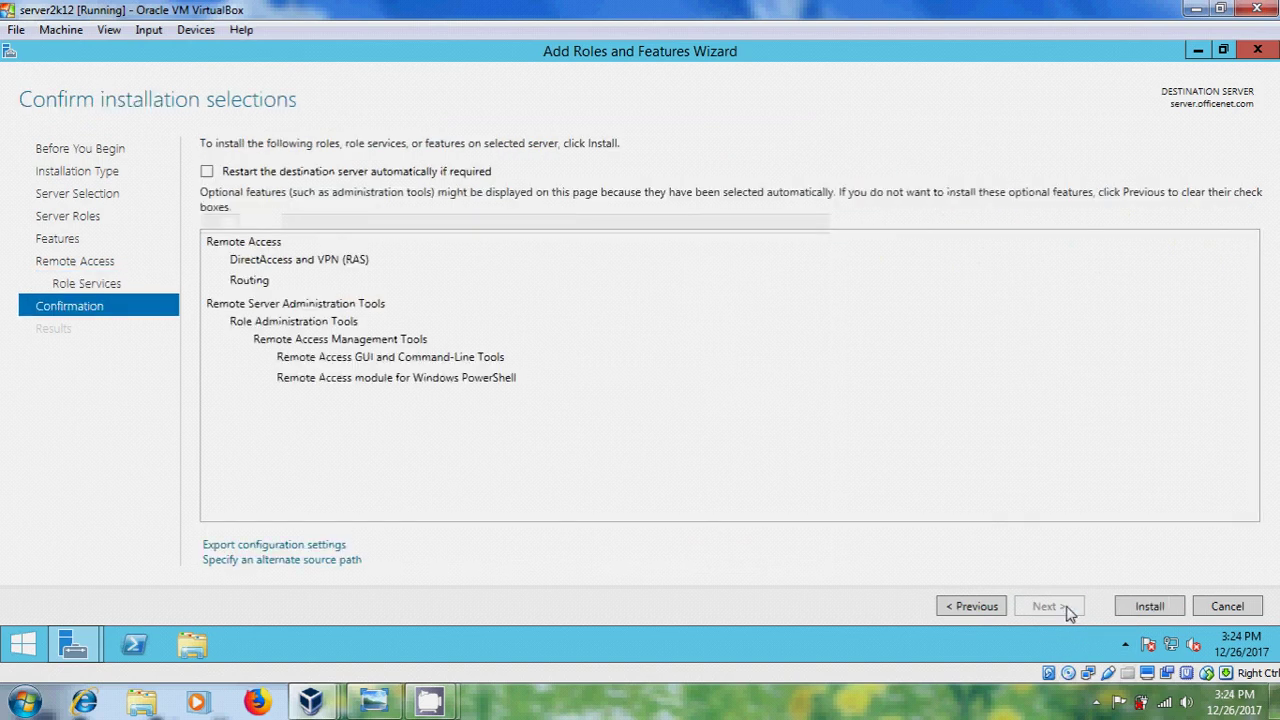
# Install Remote Access with DirectAccess and VPN (RAS) and Routing, then close the finished wizard.
pyautogui.click(1150, 606)
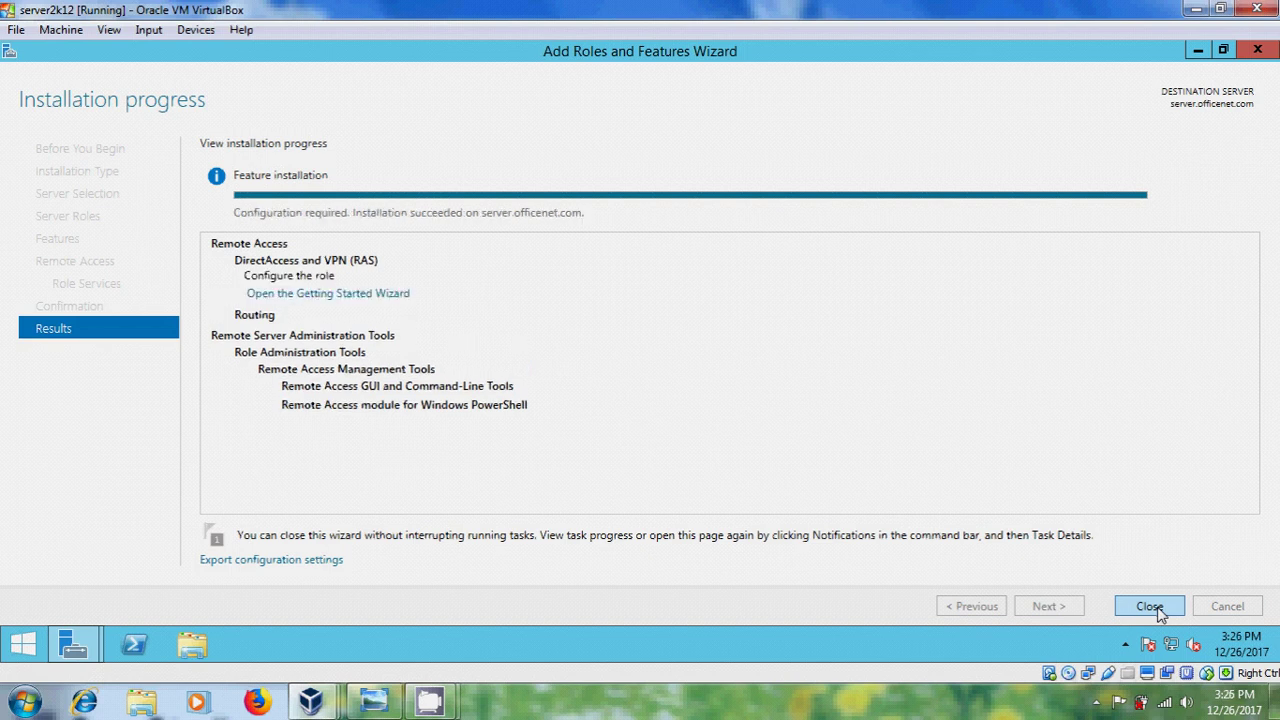
pyautogui.click(1149, 606)
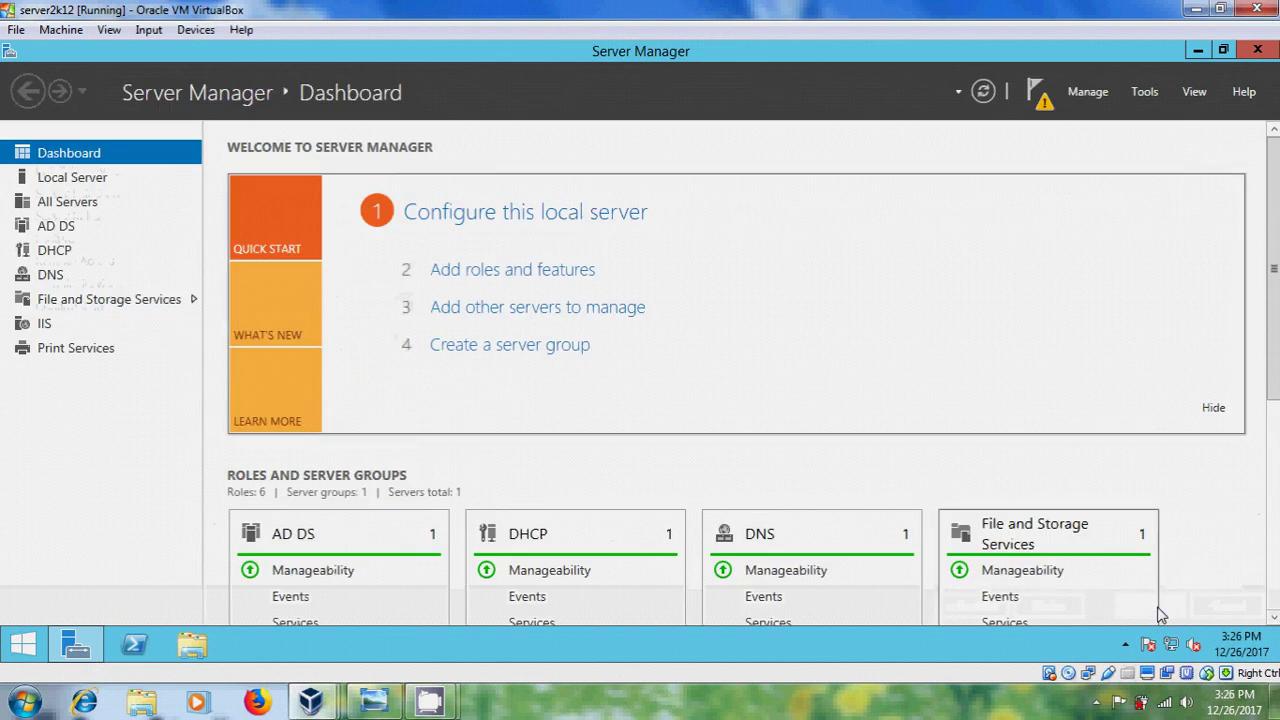
# Start a new role installation and select Network Policy and Access Services with its management tools.
pyautogui.click(546, 270)
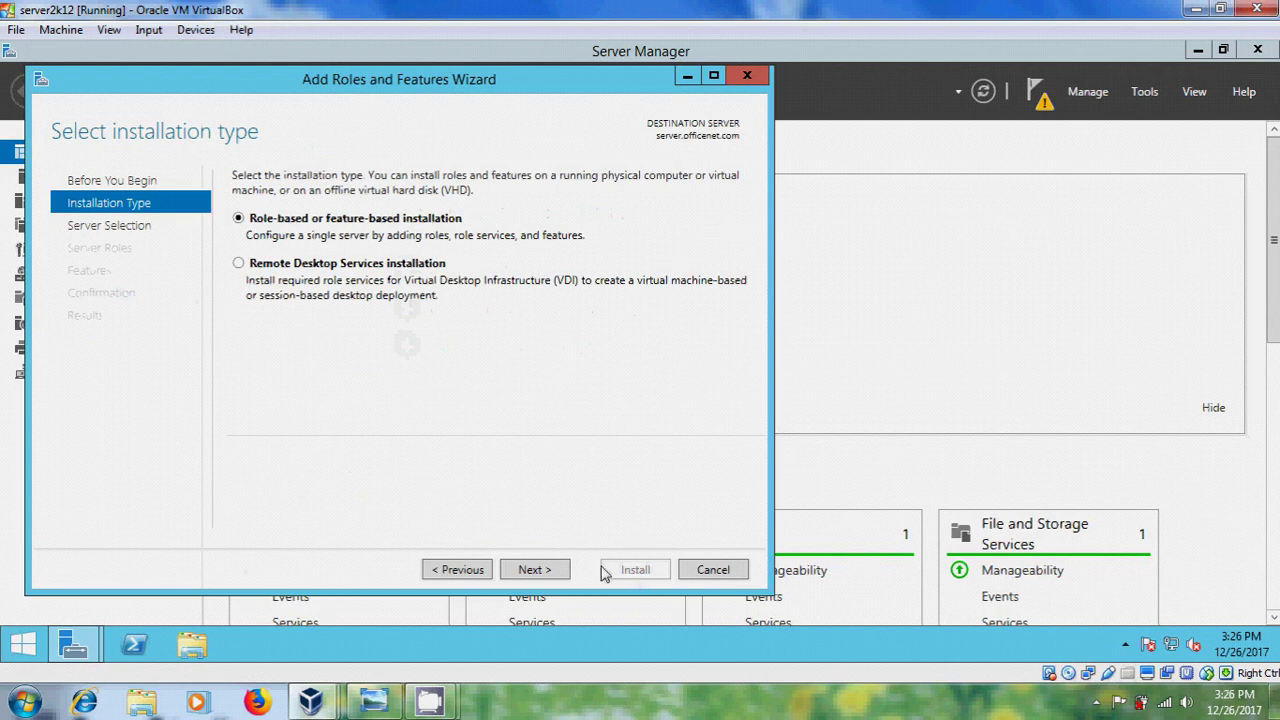
pyautogui.click(543, 572)
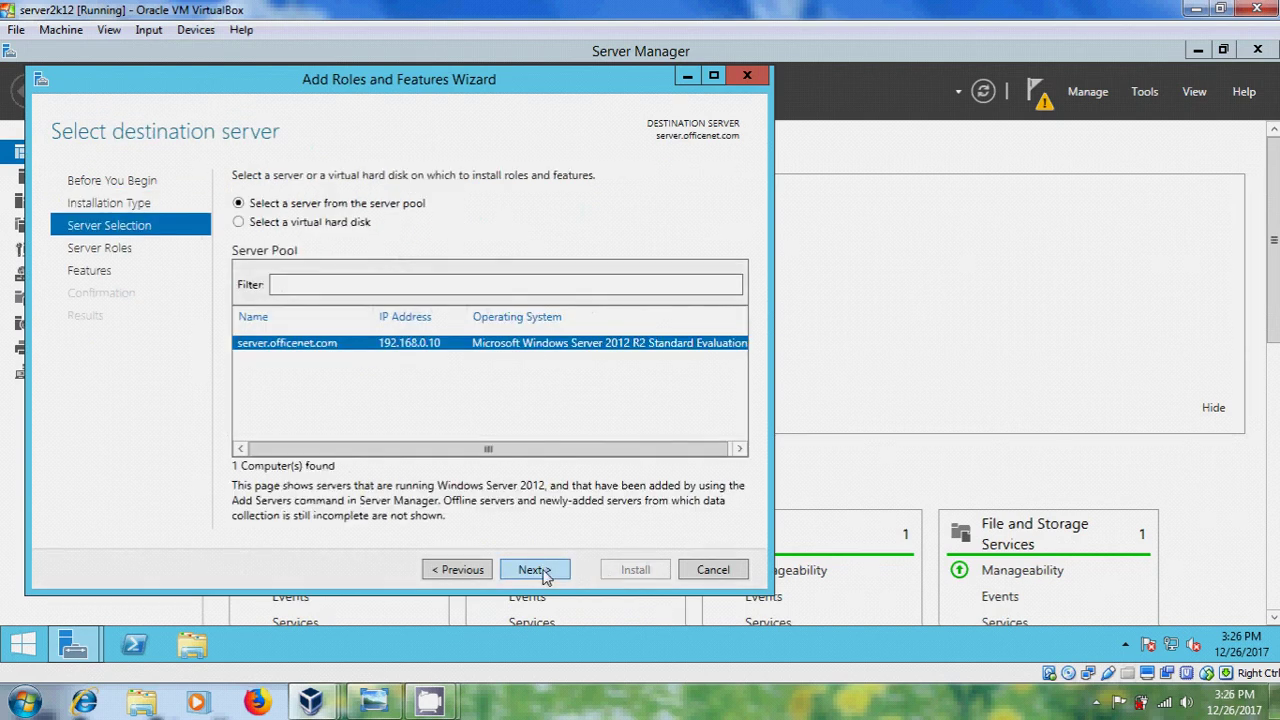
pyautogui.click(545, 577)
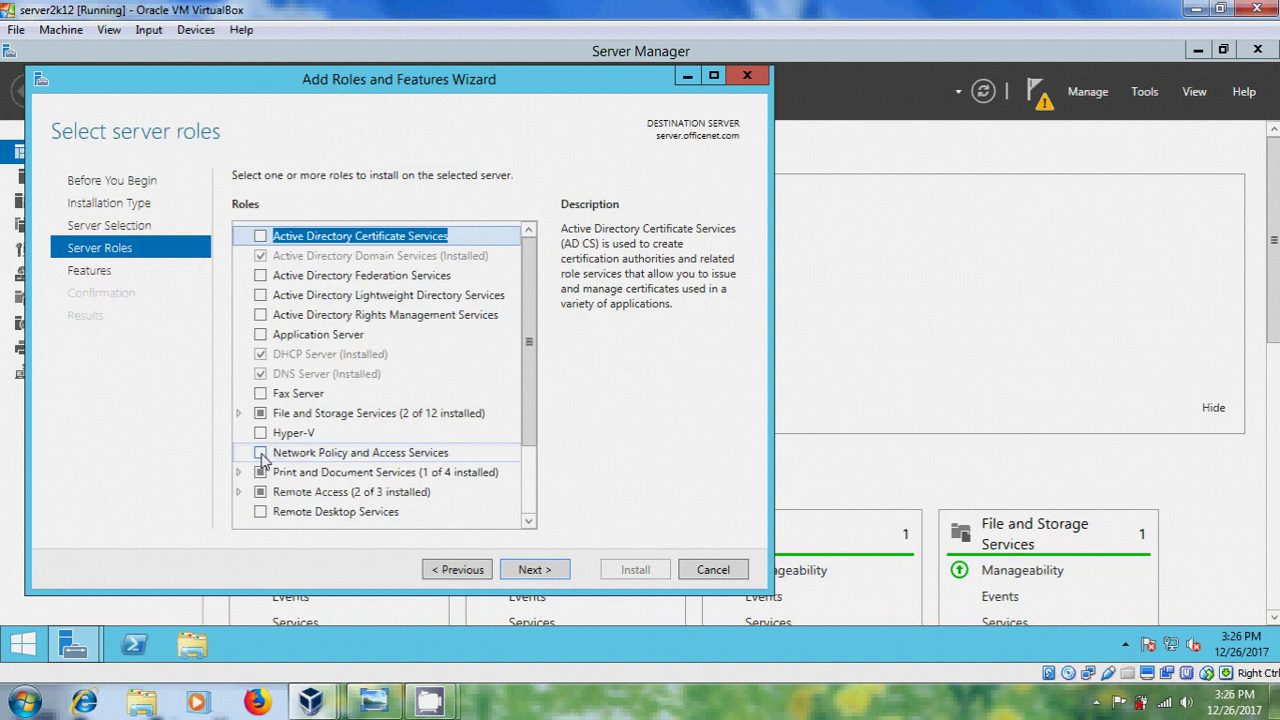
pyautogui.click(260, 453)
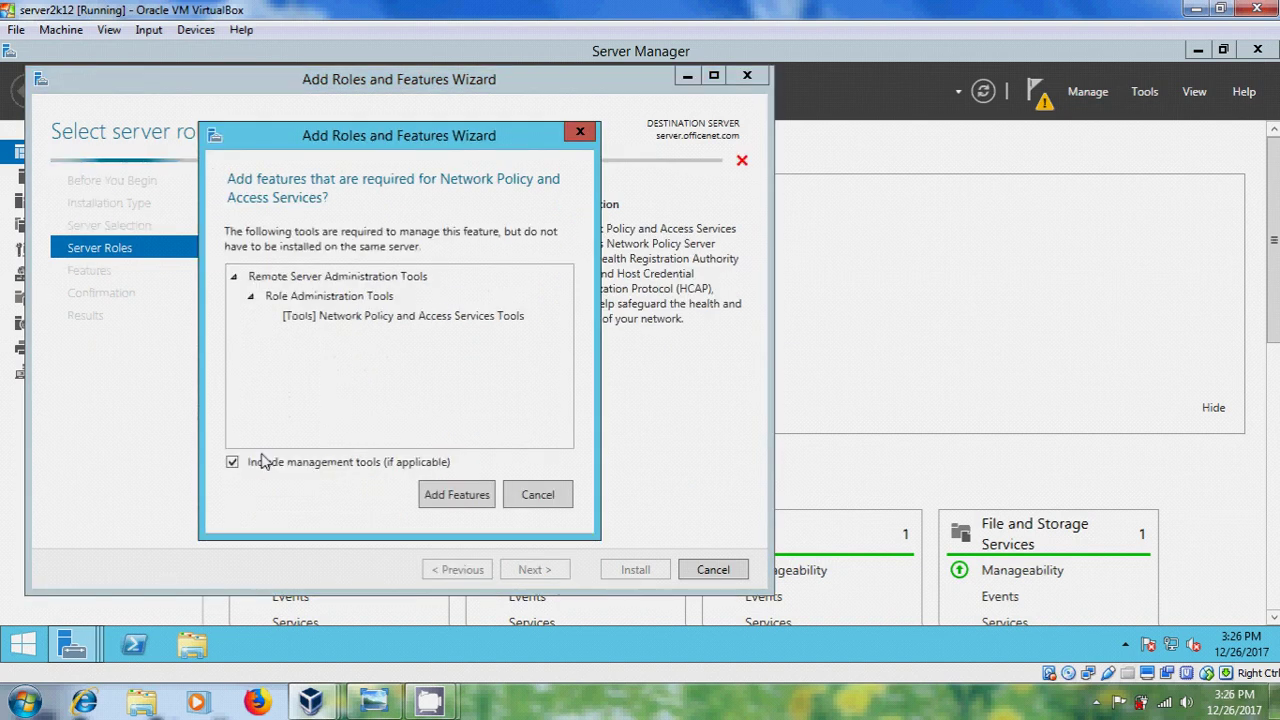
pyautogui.click(470, 503)
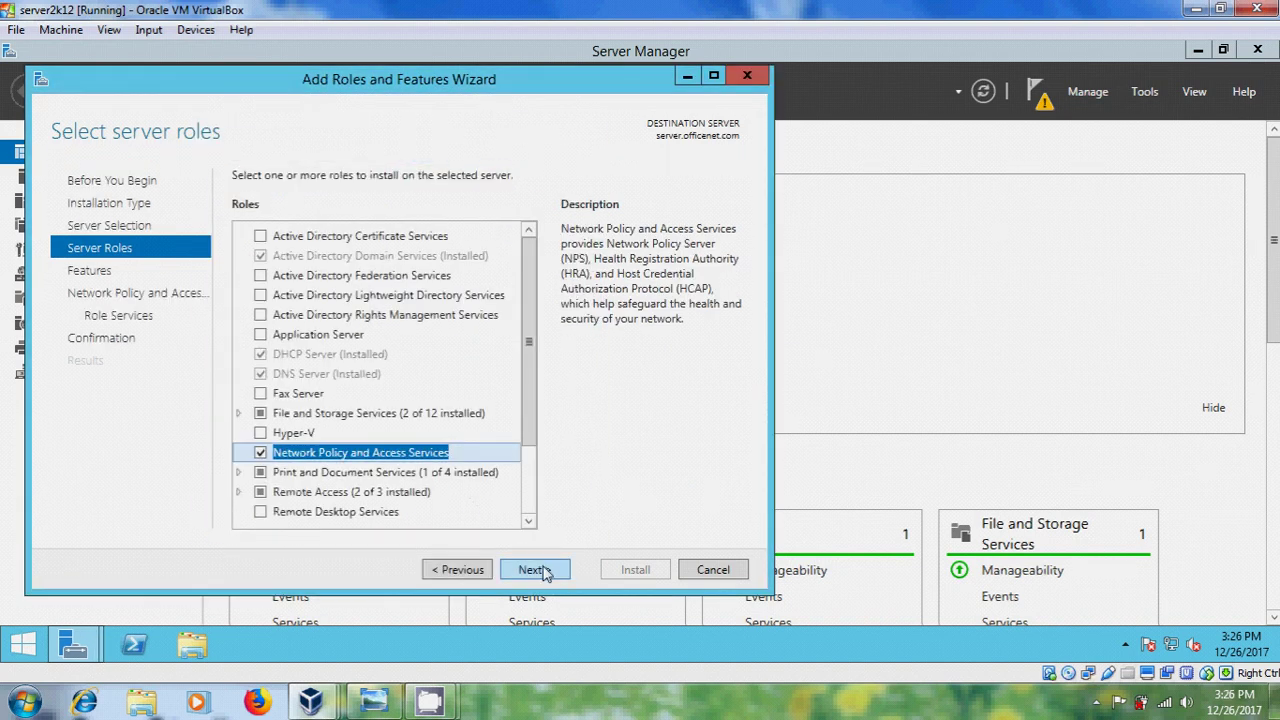
# Keep Network Policy Server selected and advance through Features to the confirmation page.
pyautogui.click(535, 570)
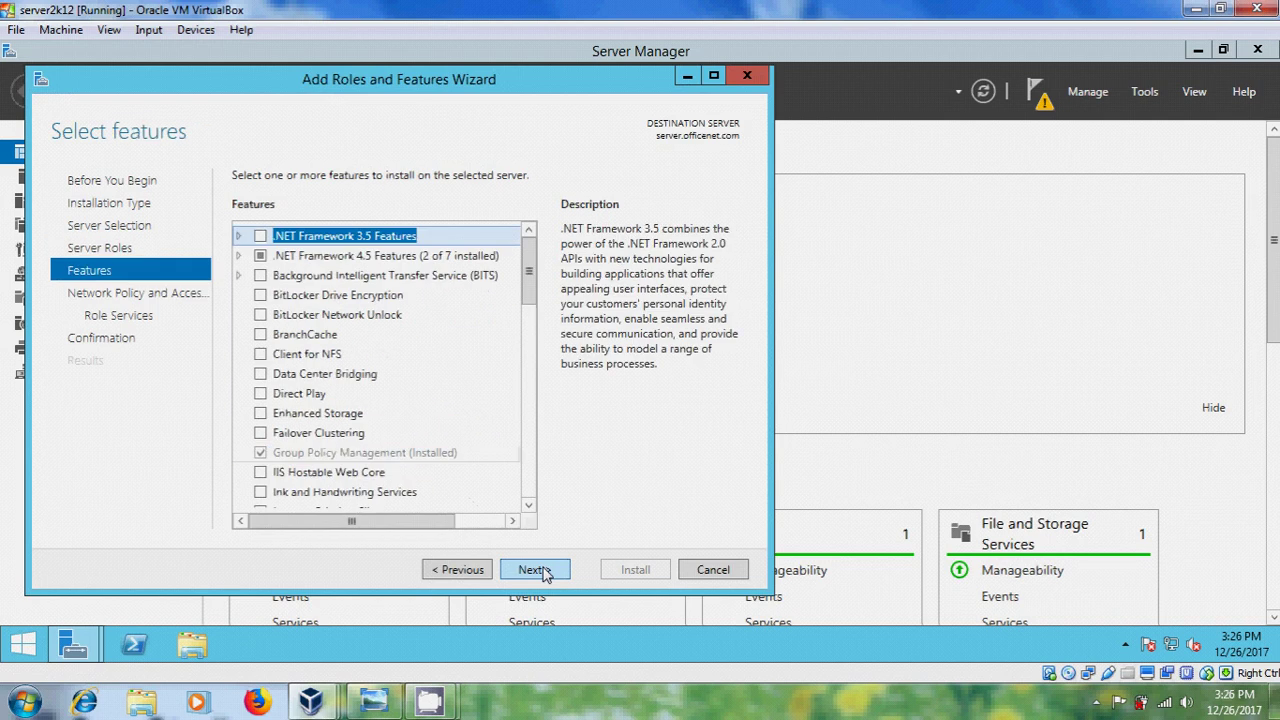
pyautogui.click(535, 570)
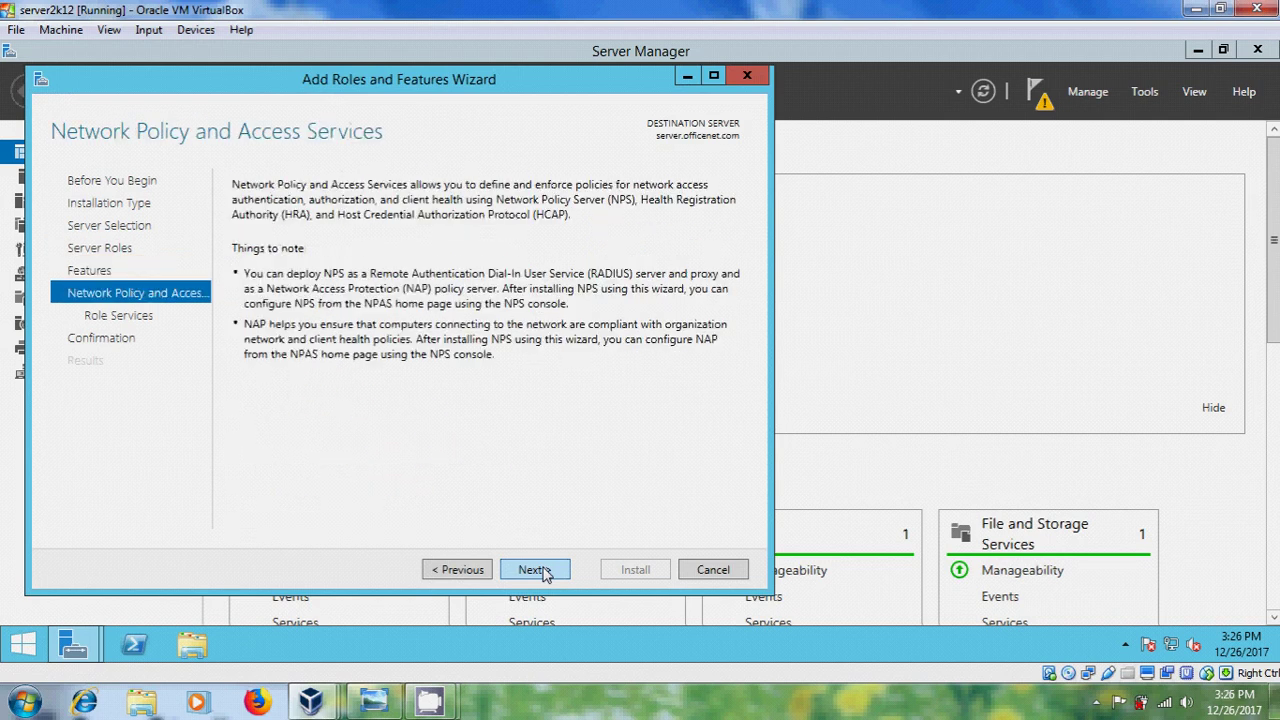
pyautogui.click(535, 570)
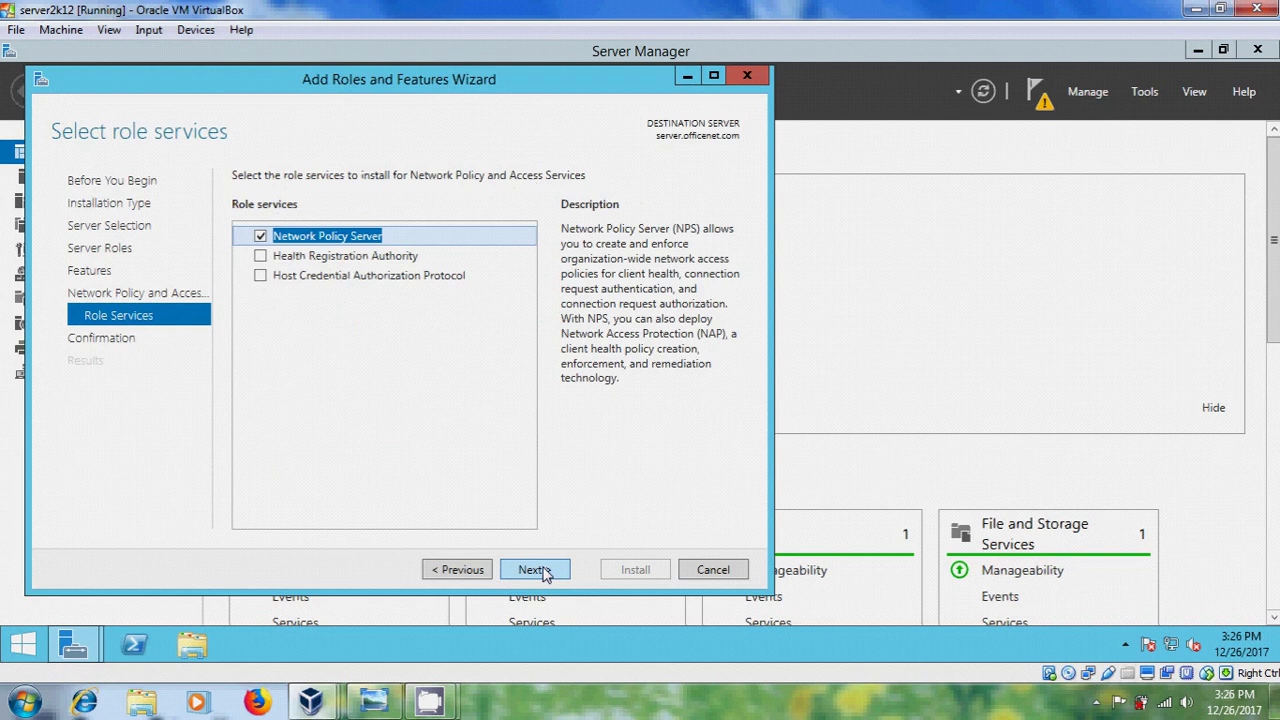
pyautogui.click(535, 570)
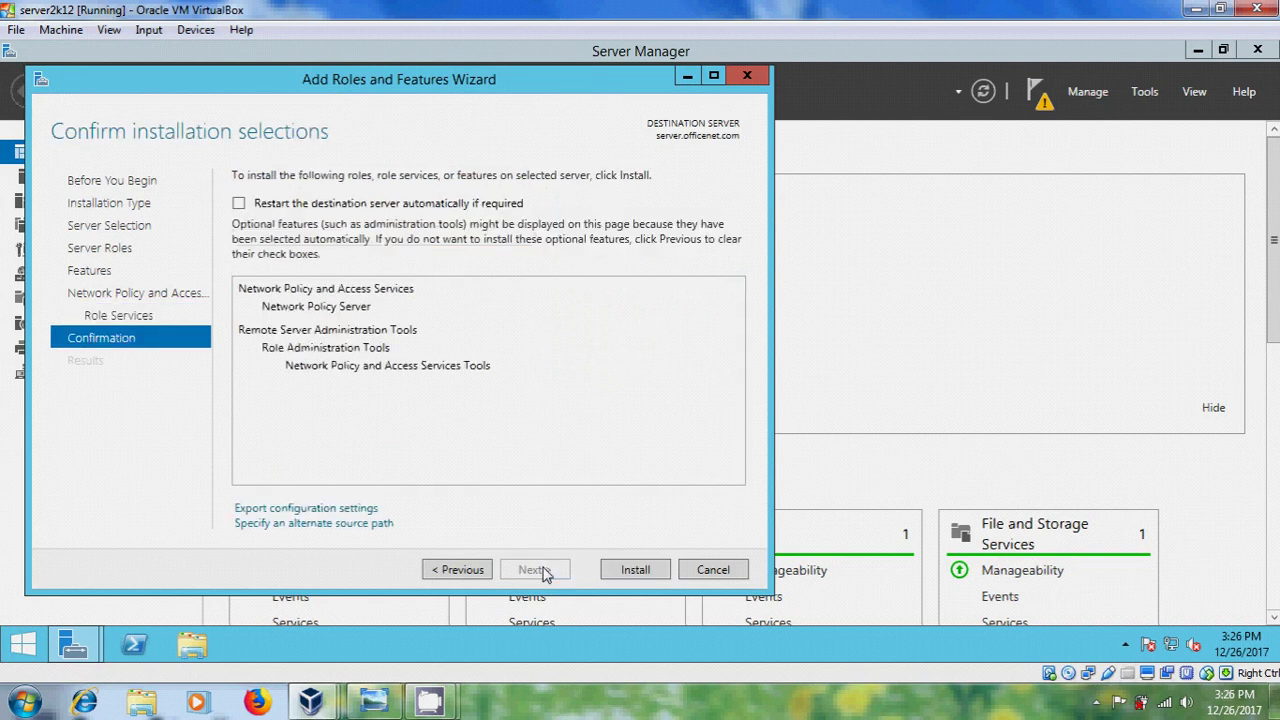
# Install Network Policy and Access Services and close the wizard once installation succeeds.
pyautogui.click(636, 572)
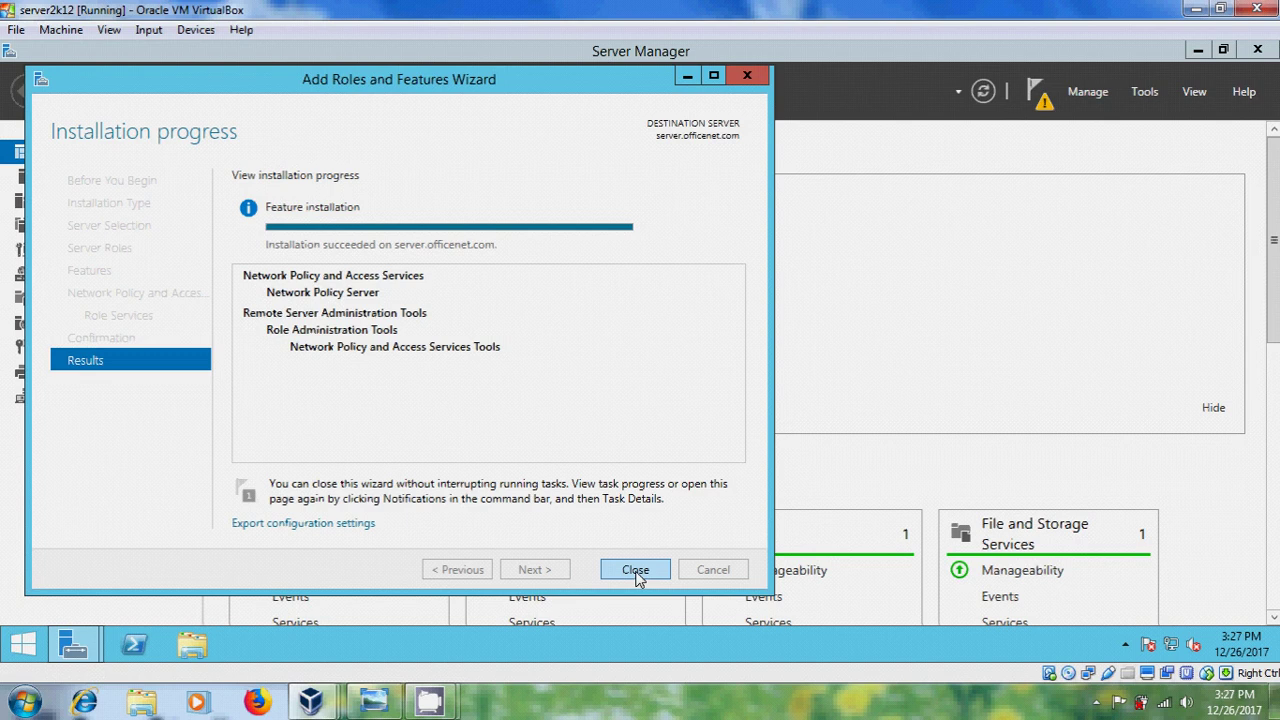
pyautogui.click(636, 570)
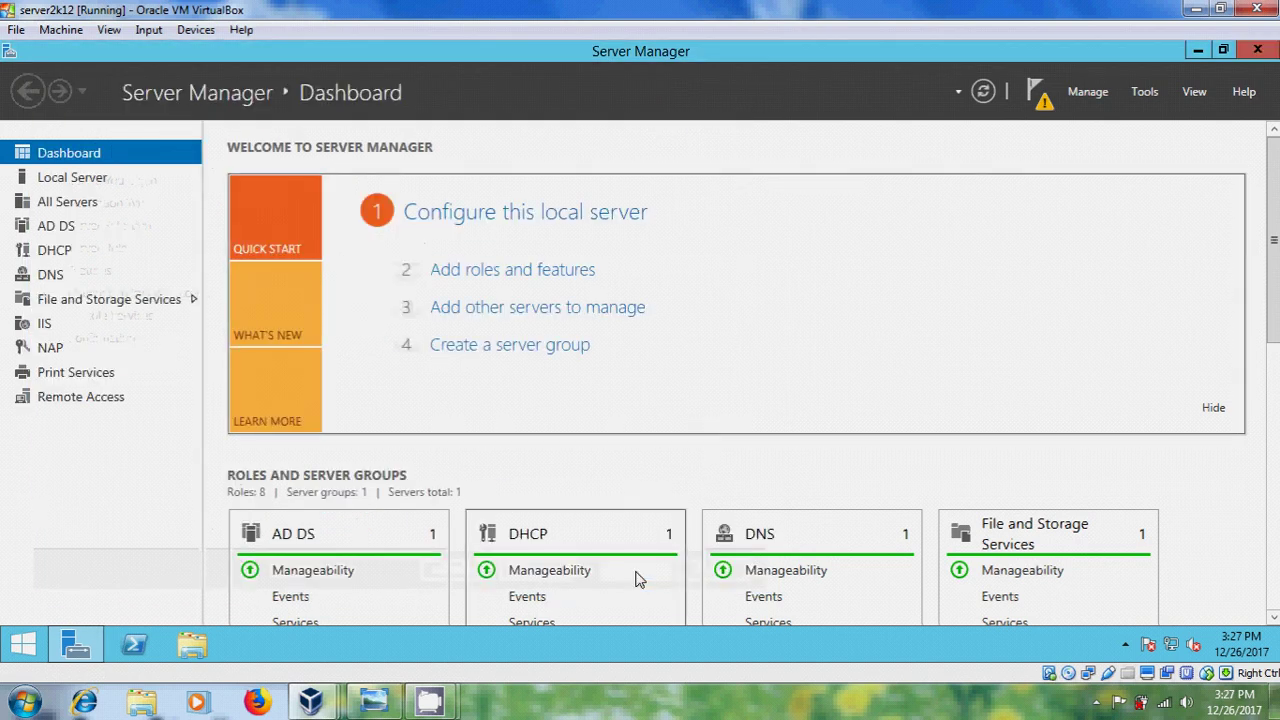
pyautogui.click(1148, 91)
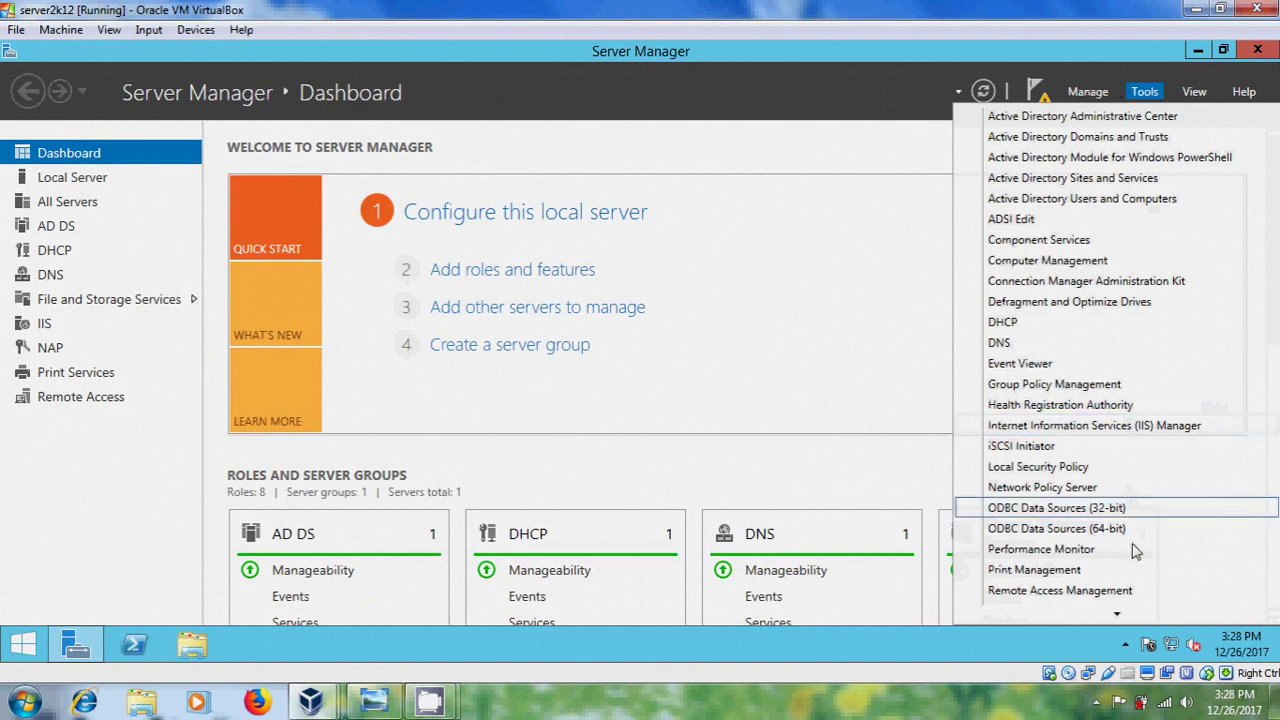
# Launch the Routing and Remote Access console from the Server Manager Tools menu.
pyautogui.moveTo(1118, 614)
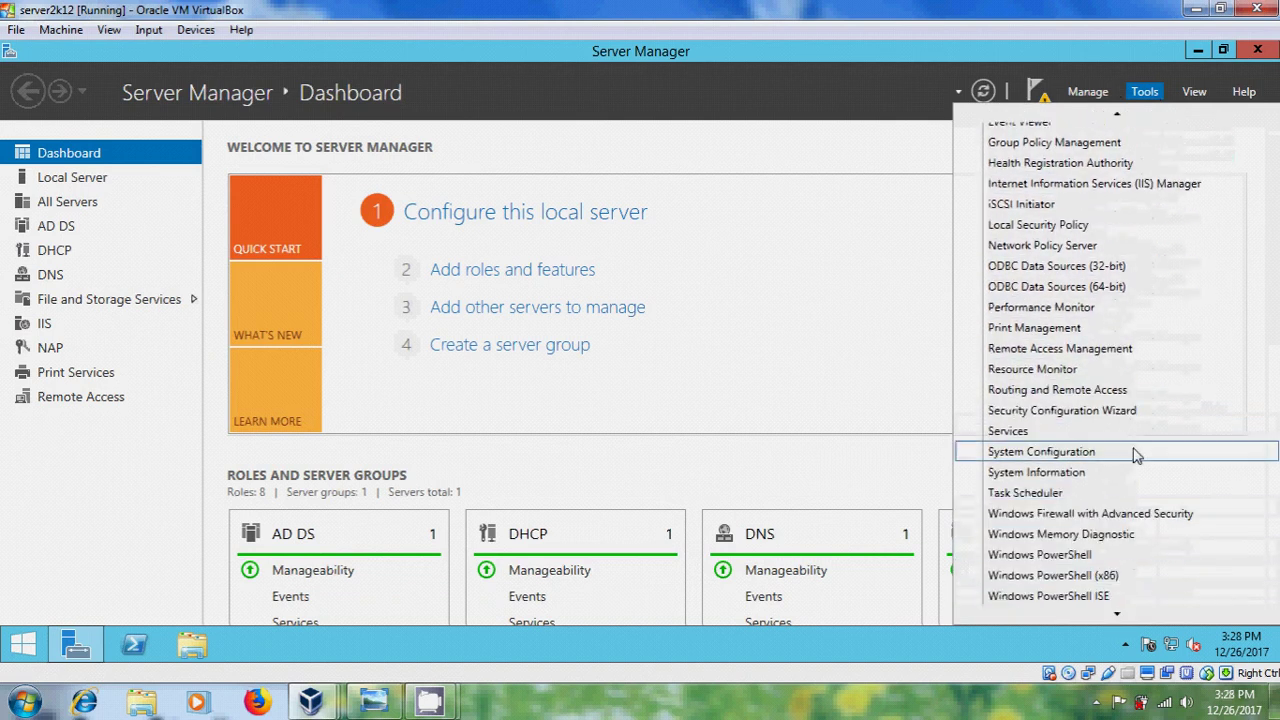
pyautogui.click(1144, 392)
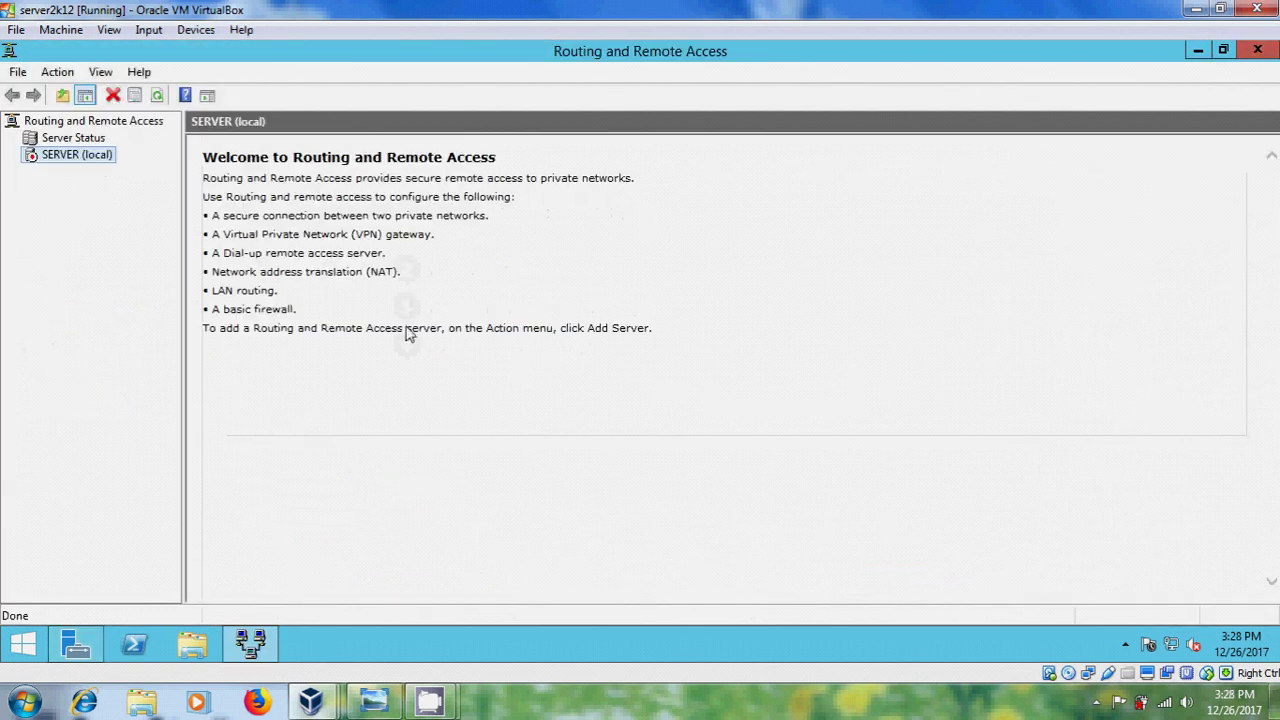
# Configure SERVER (local) with a custom VPN-access-only setup and start the Routing and Remote Access service.
pyautogui.rightClick(82, 163)
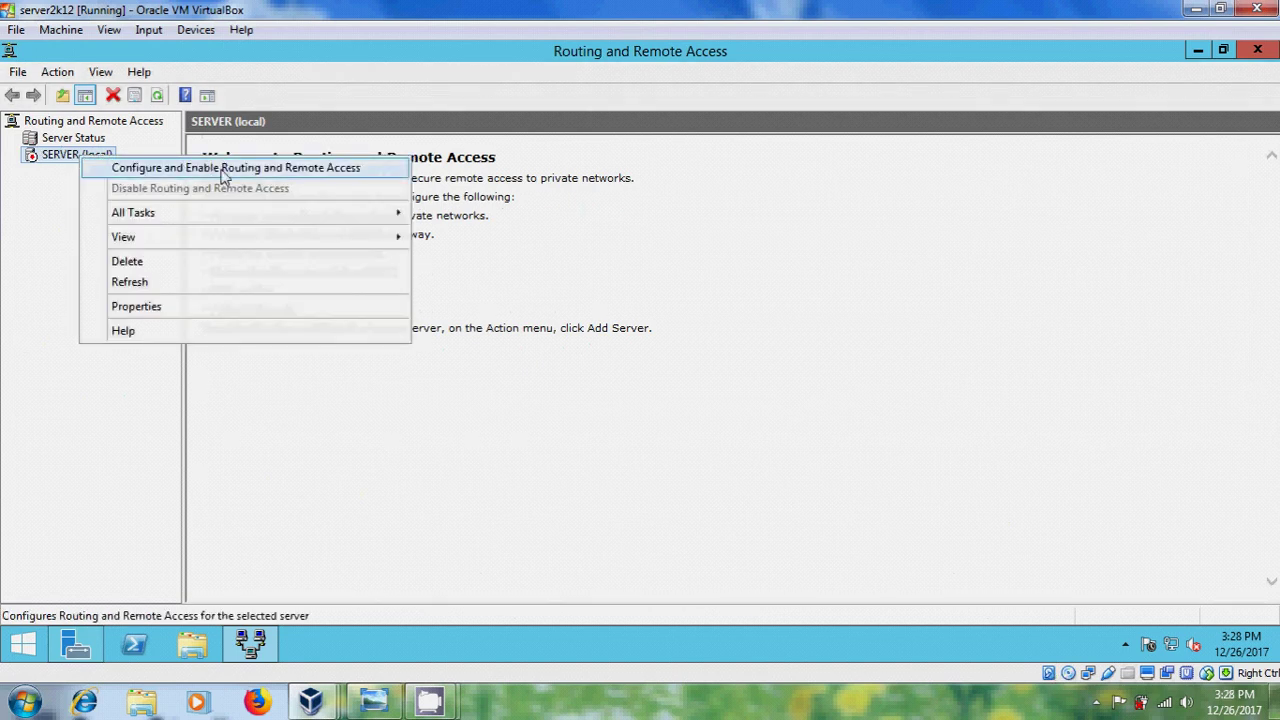
pyautogui.click(224, 168)
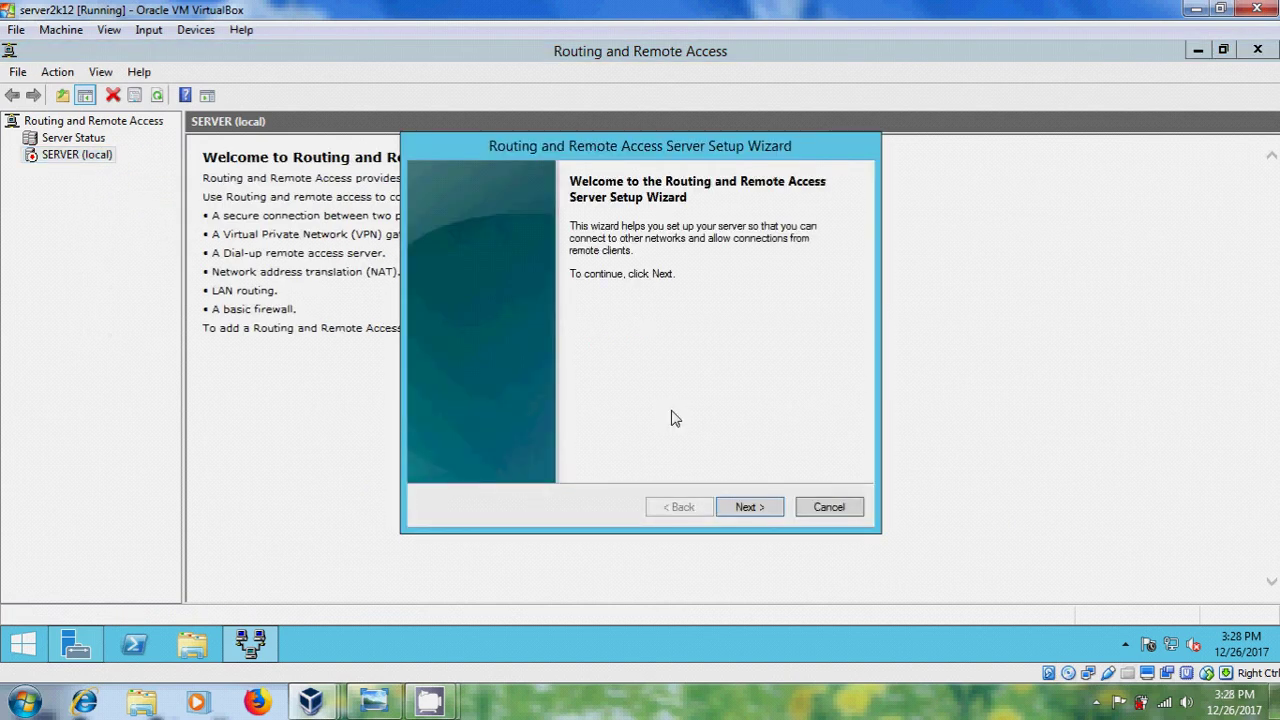
pyautogui.click(750, 507)
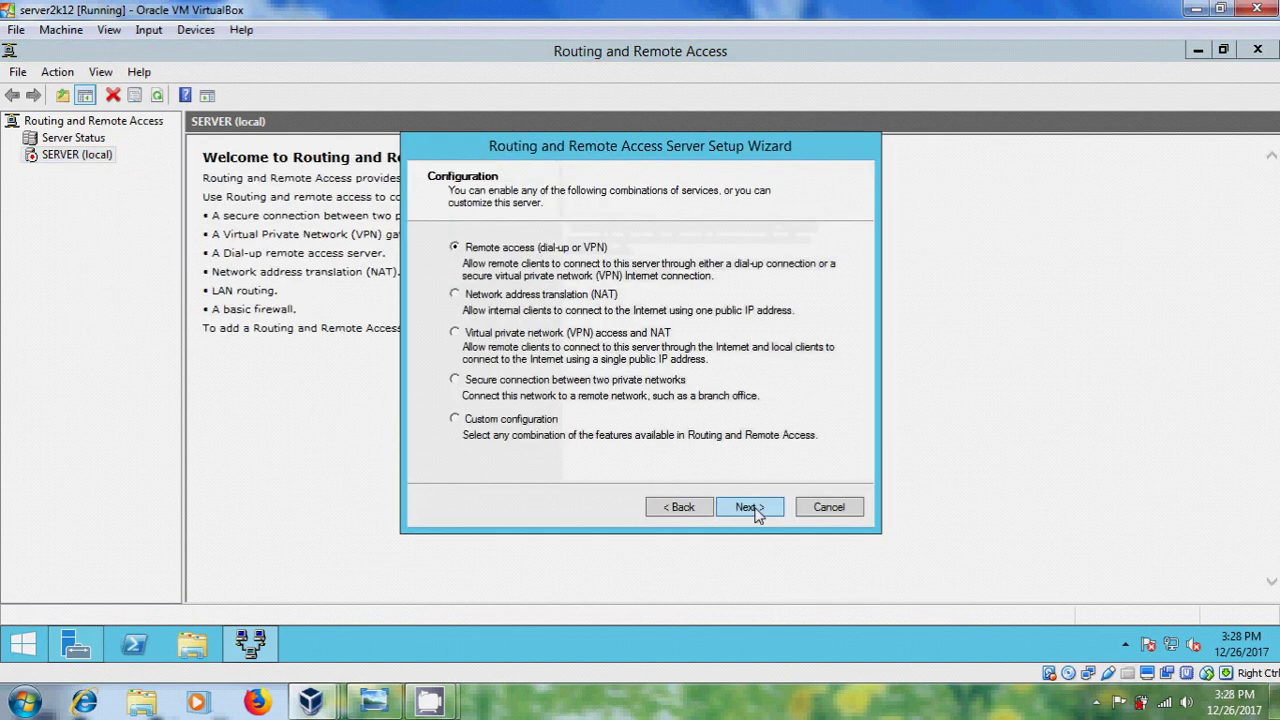
pyautogui.click(524, 424)
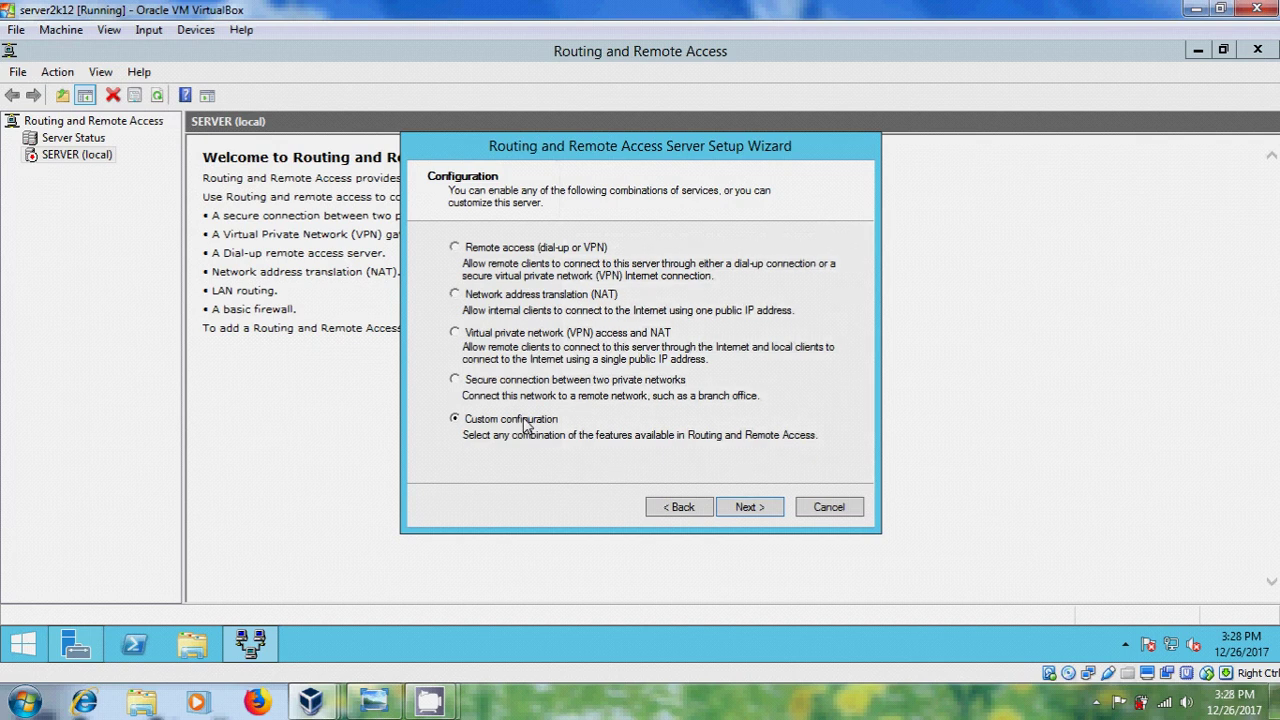
pyautogui.click(765, 512)
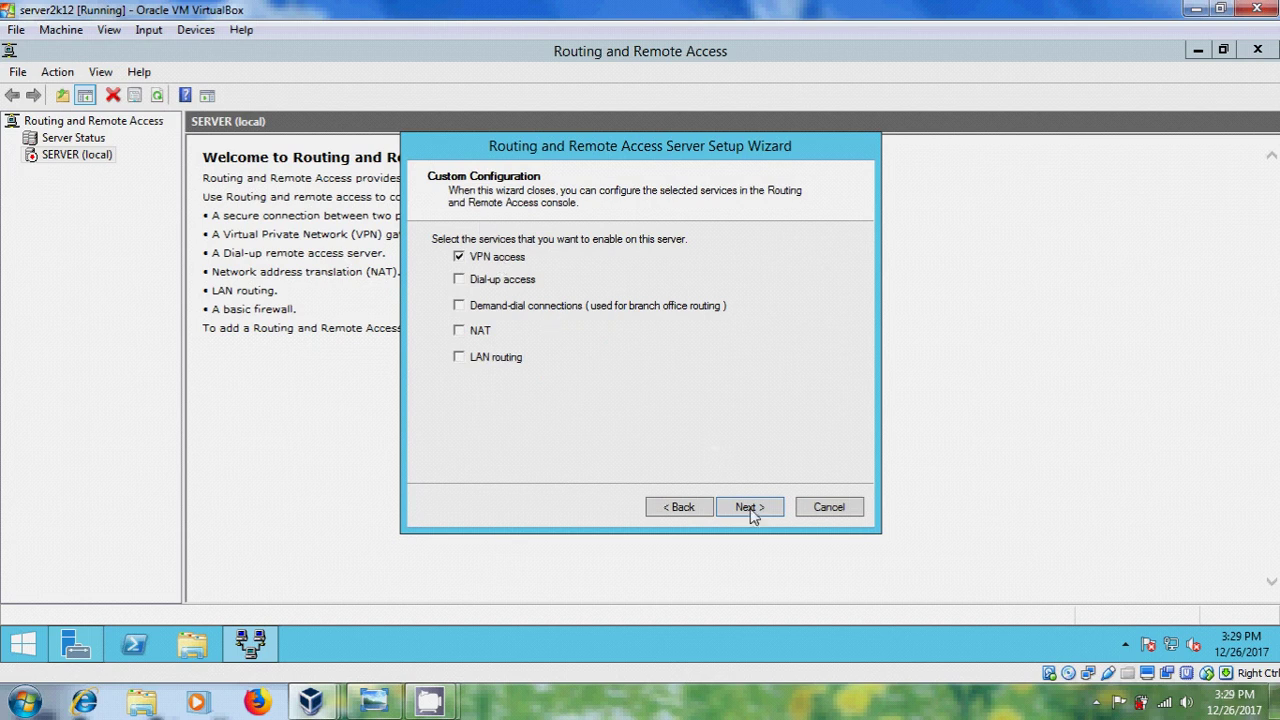
pyautogui.click(750, 507)
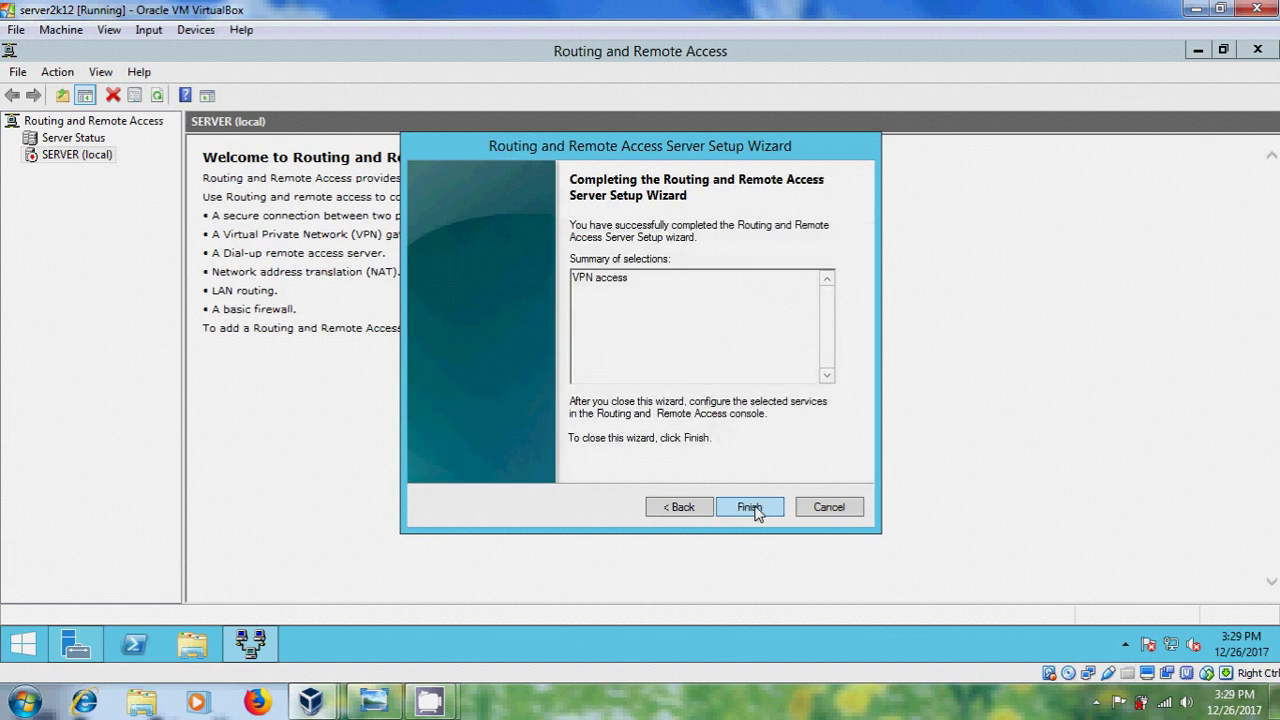
pyautogui.click(750, 507)
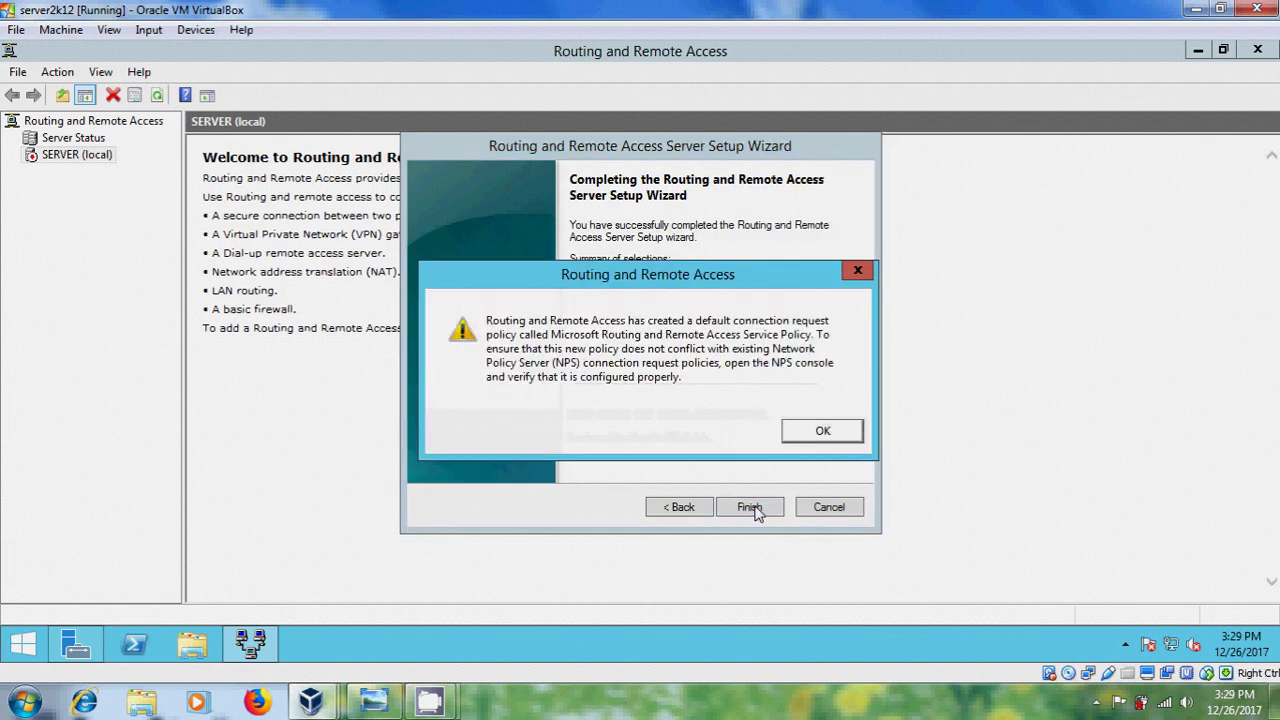
pyautogui.click(843, 438)
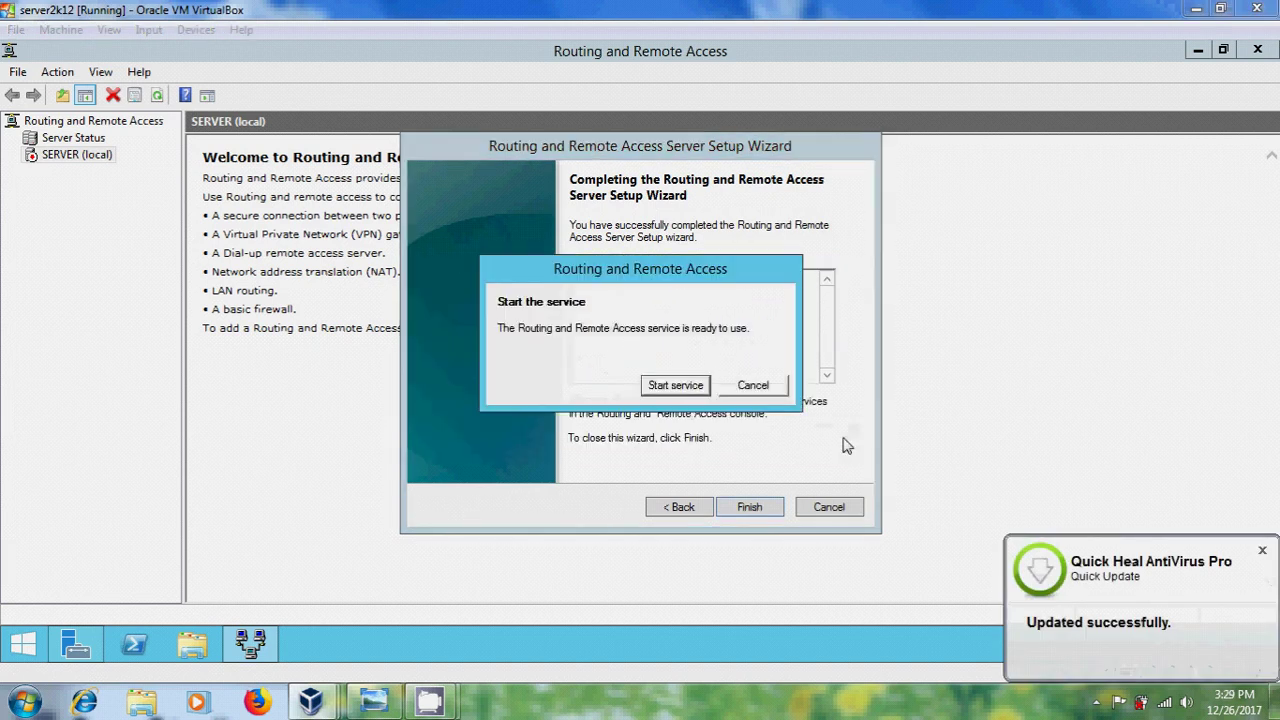
pyautogui.click(683, 388)
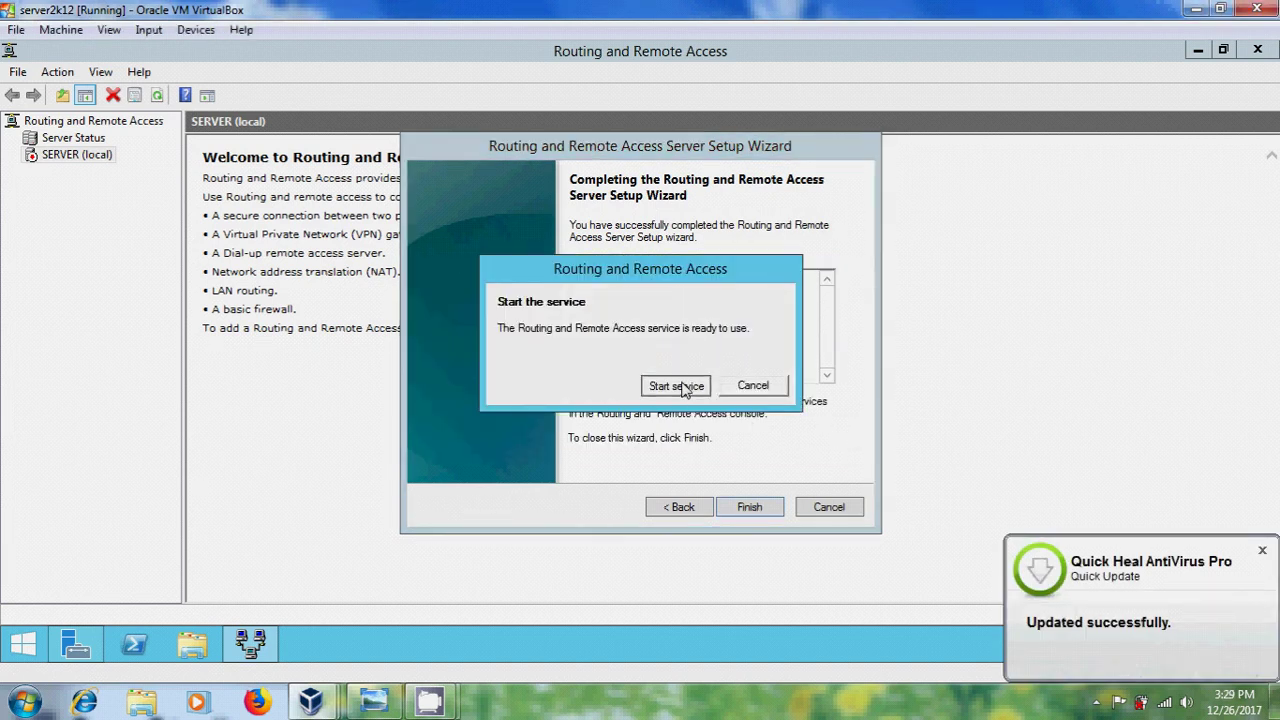
pyautogui.click(676, 386)
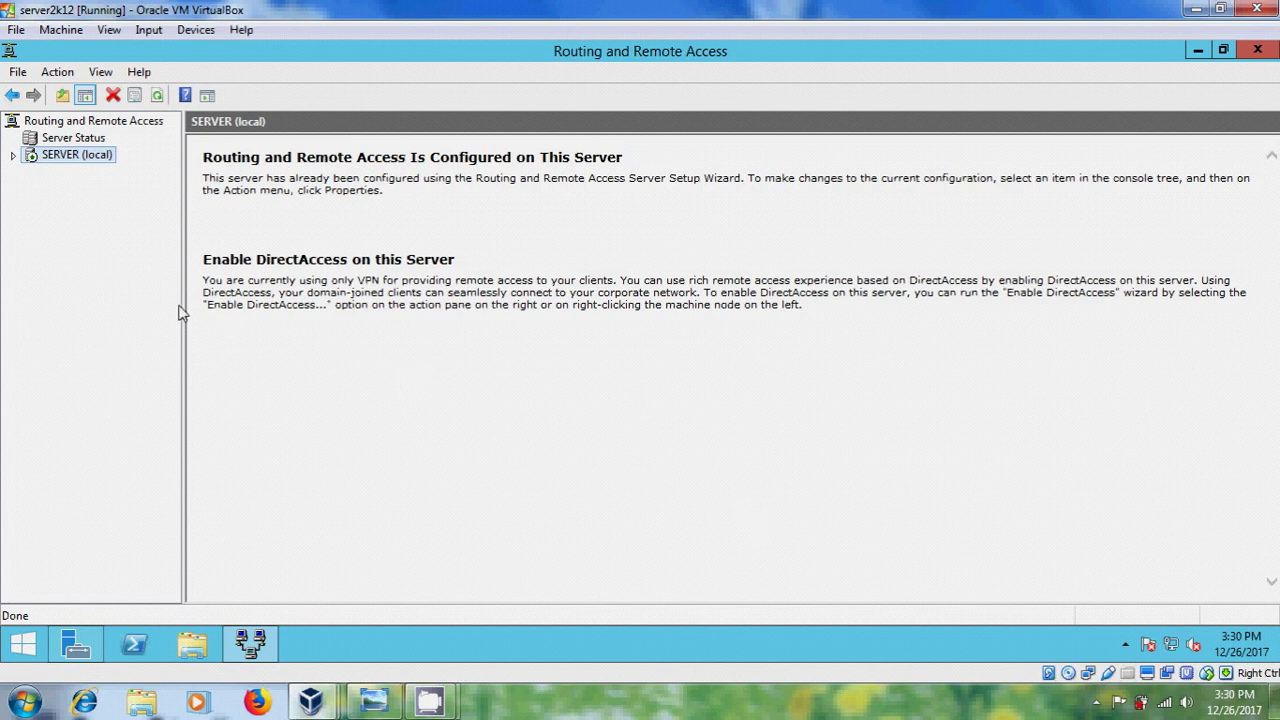
# Open the Properties dialog of the configured SERVER (local).
pyautogui.rightClick(70, 160)
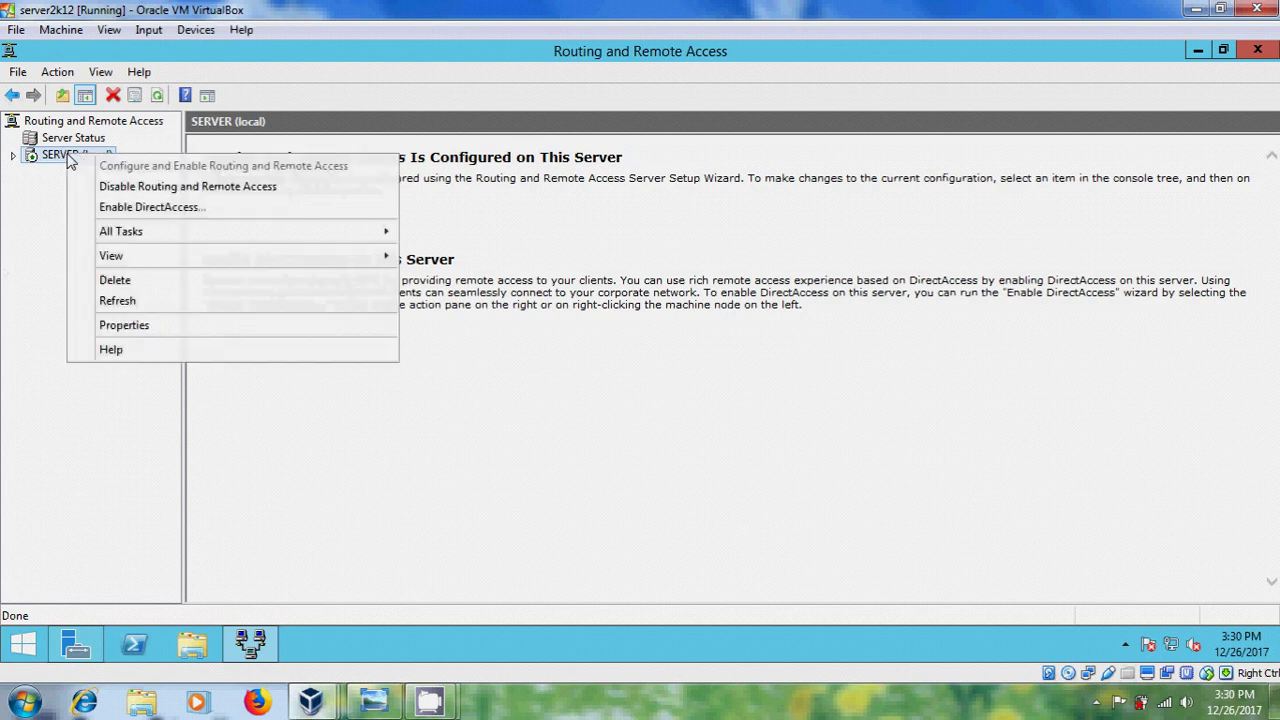
pyautogui.click(155, 327)
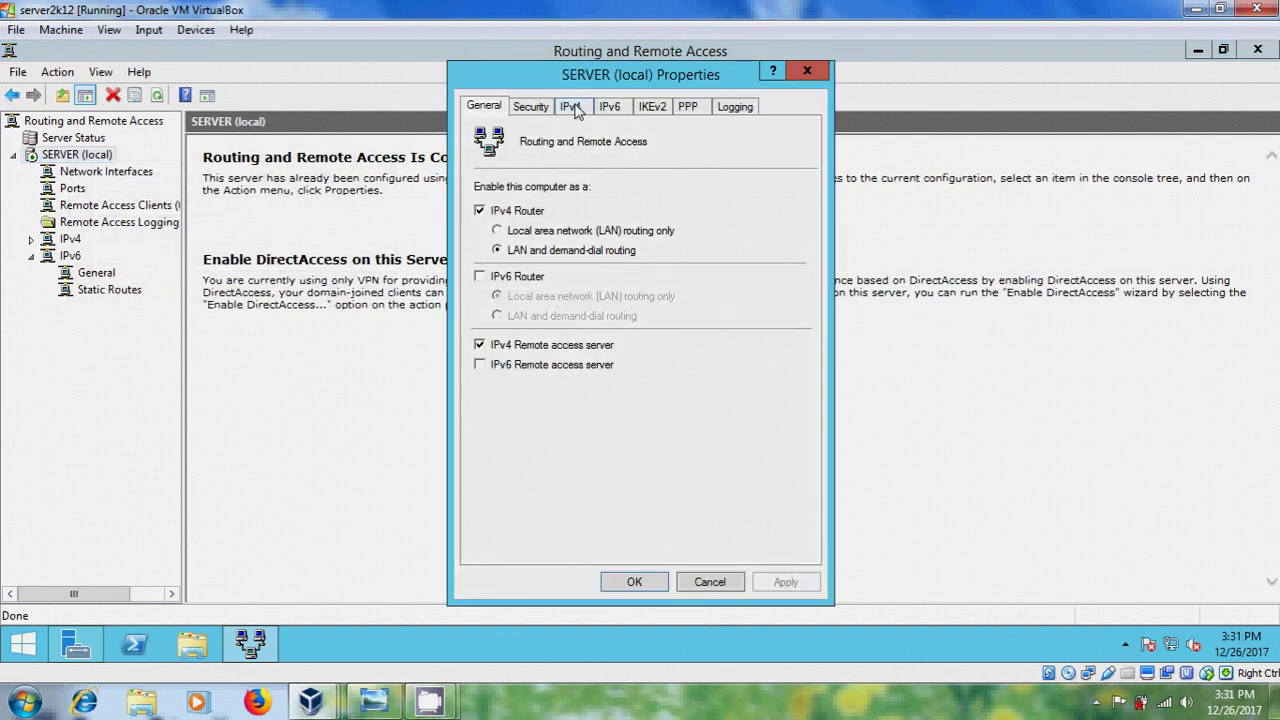
# Switch IPv4 assignment to Static address pool, check DHCP's address range, and begin a new range.
pyautogui.click(573, 108)
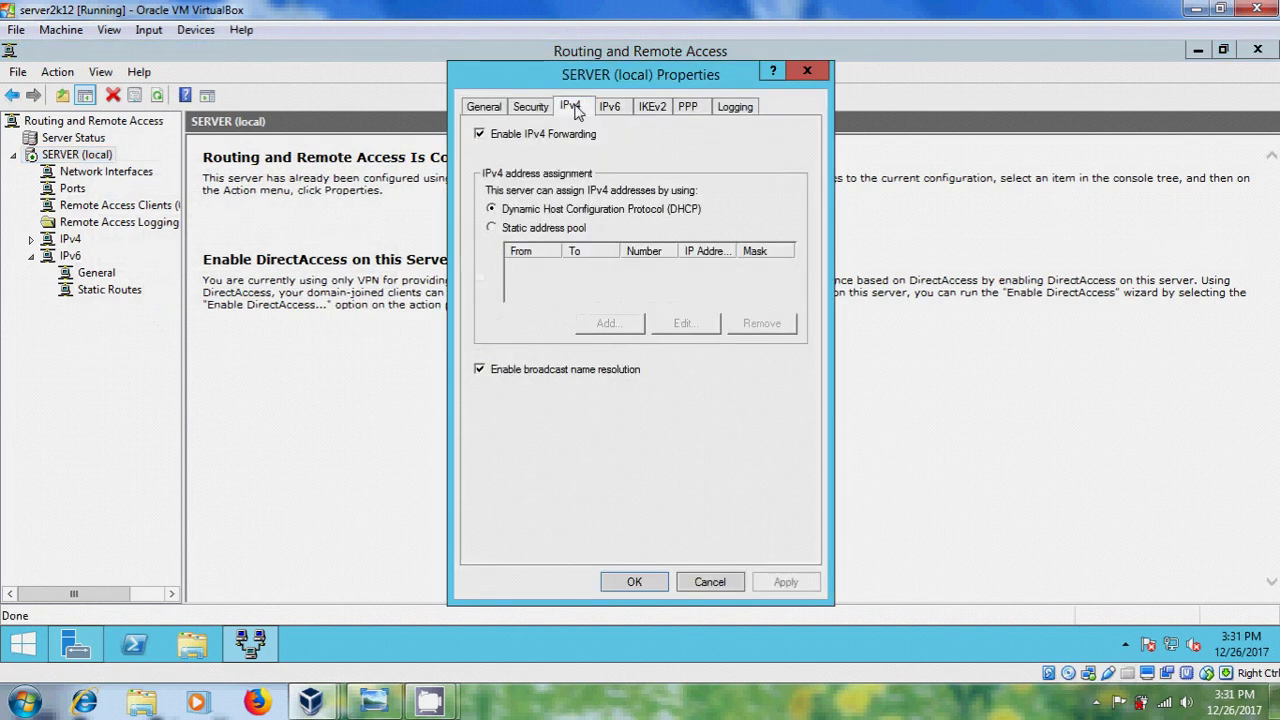
pyautogui.click(530, 232)
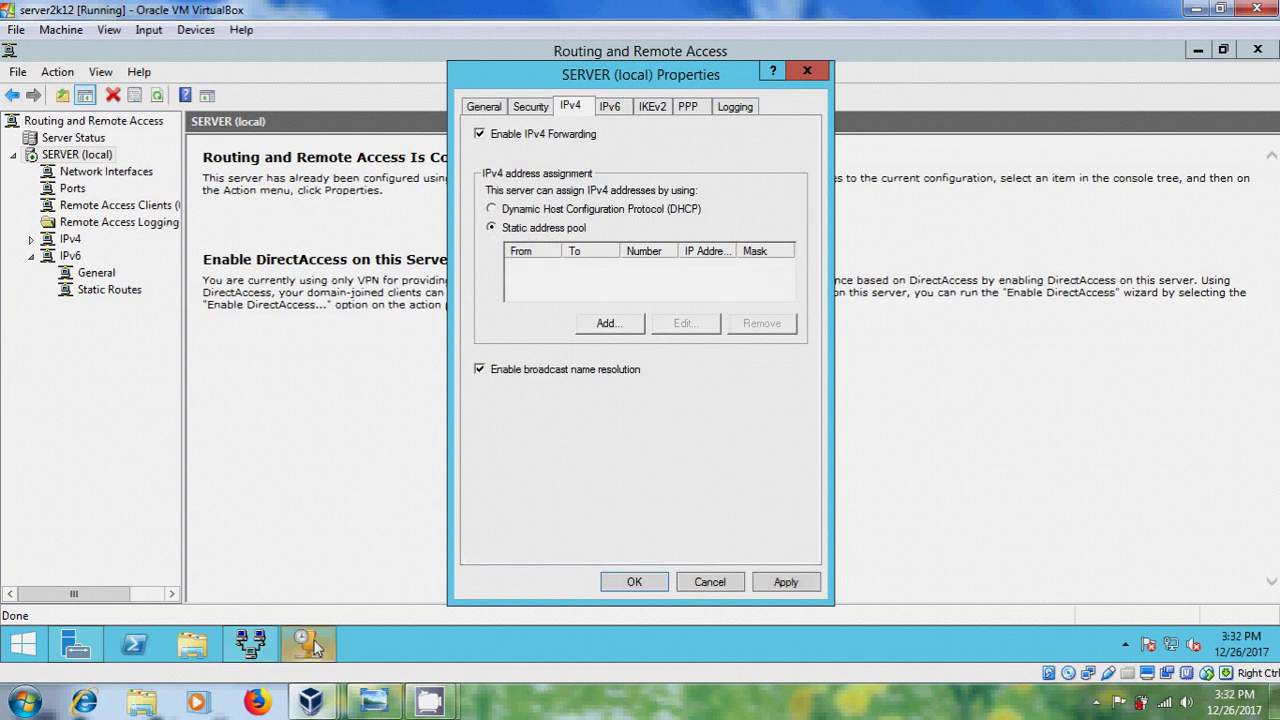
pyautogui.click(313, 646)
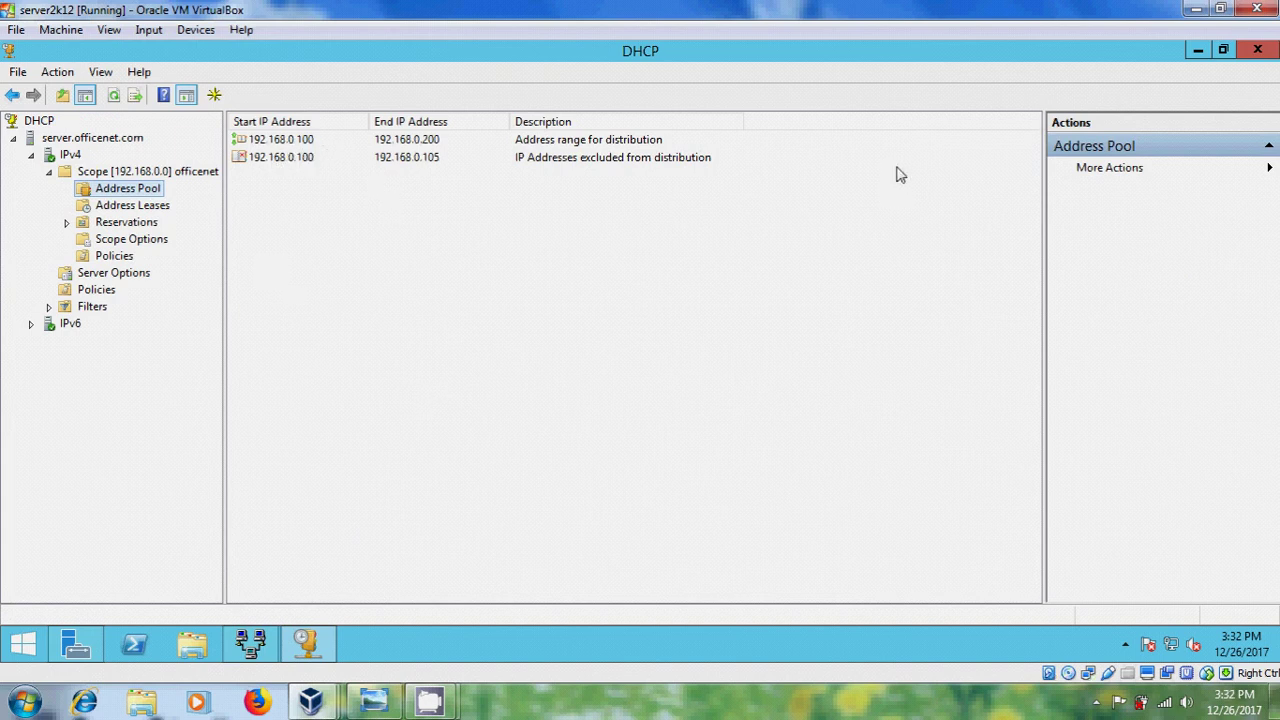
pyautogui.click(1197, 51)
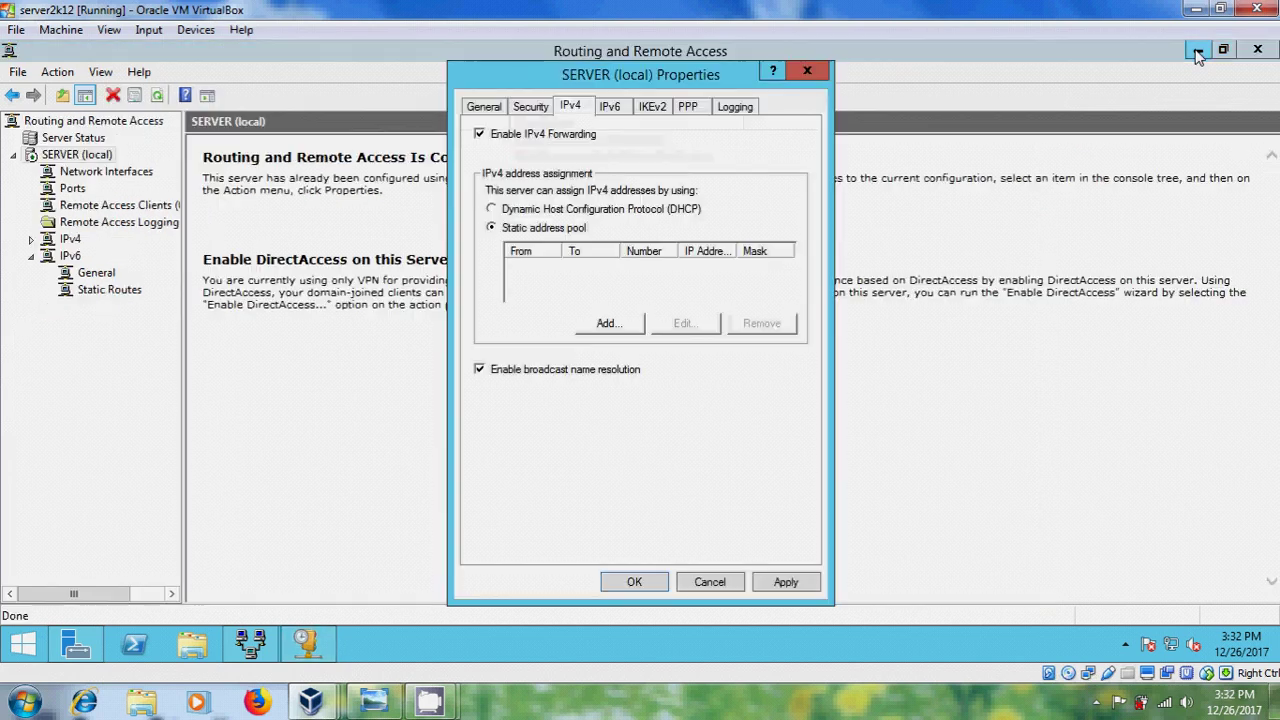
pyautogui.click(608, 323)
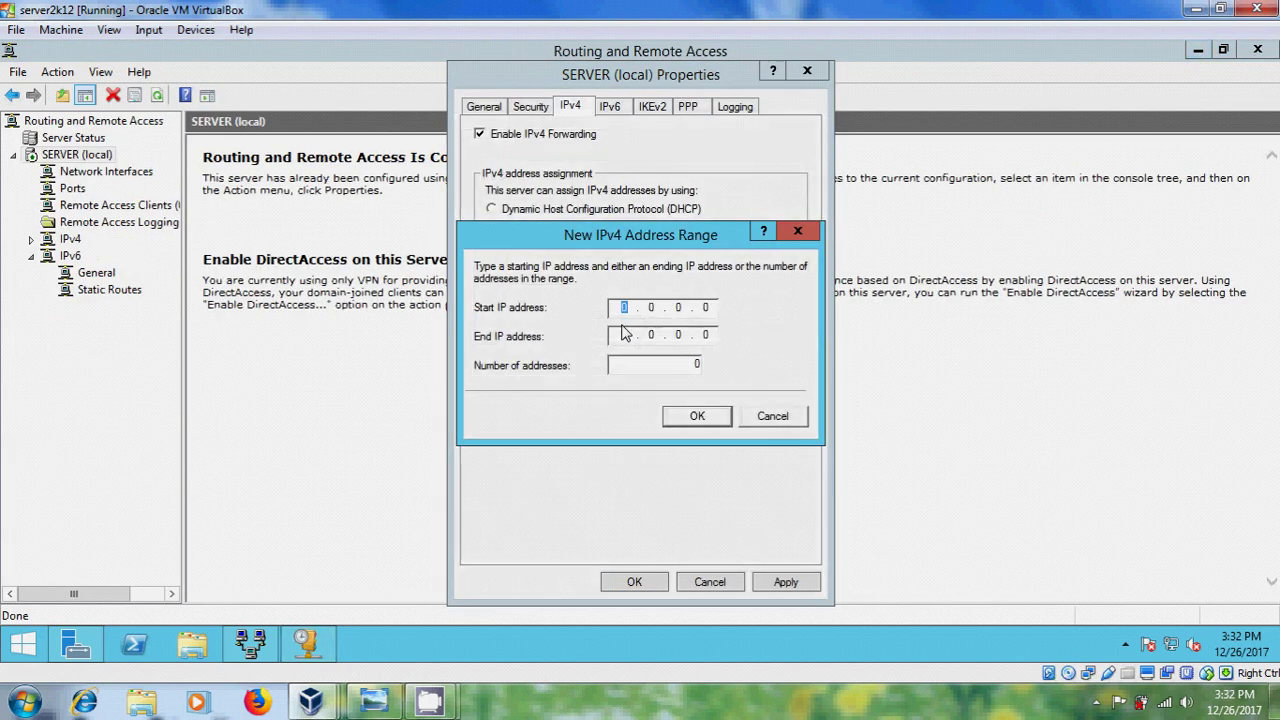
# Add a 192.168.0.100–192.168.0.200 static address range, then apply and save the server properties.
pyautogui.write('192 . 168 . 0 . 100')
pyautogui.click(622, 334)
pyautogui.press('Tab')
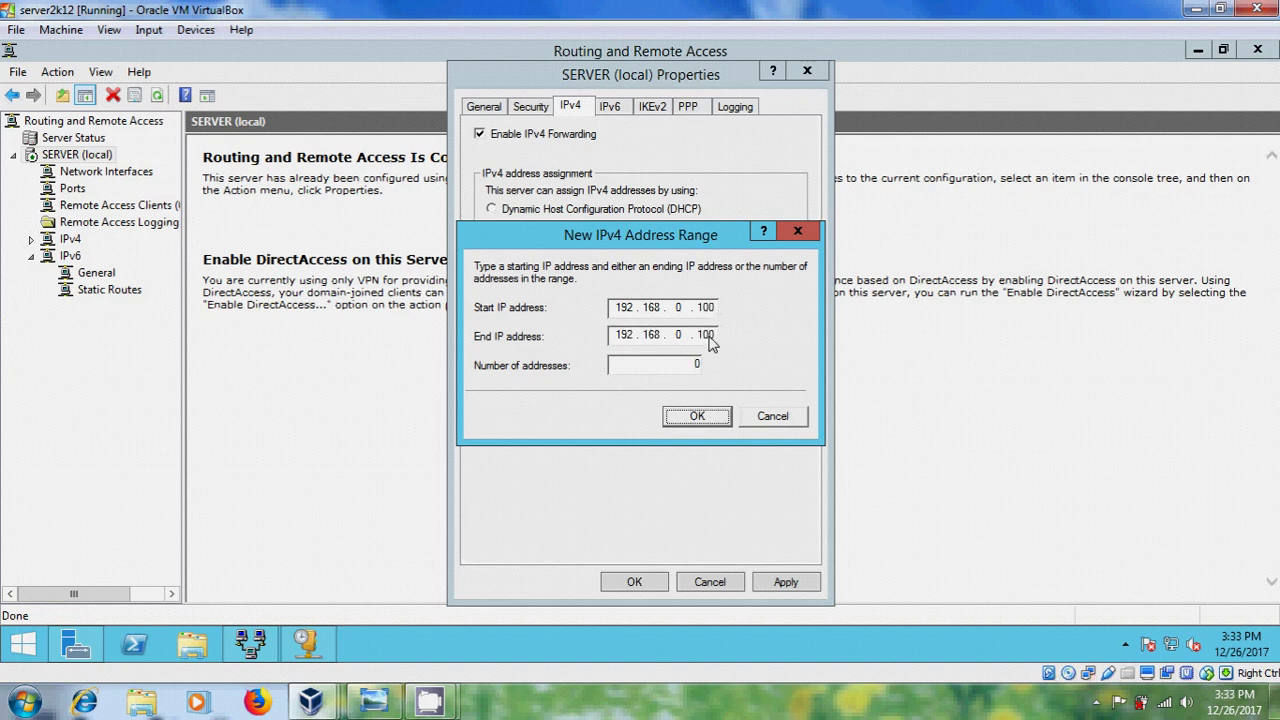
pyautogui.click(710, 341)
pyautogui.press('BackSpace')
pyautogui.press('BackSpace')
pyautogui.press('BackSpace')
pyautogui.write('200')
pyautogui.click(697, 416)
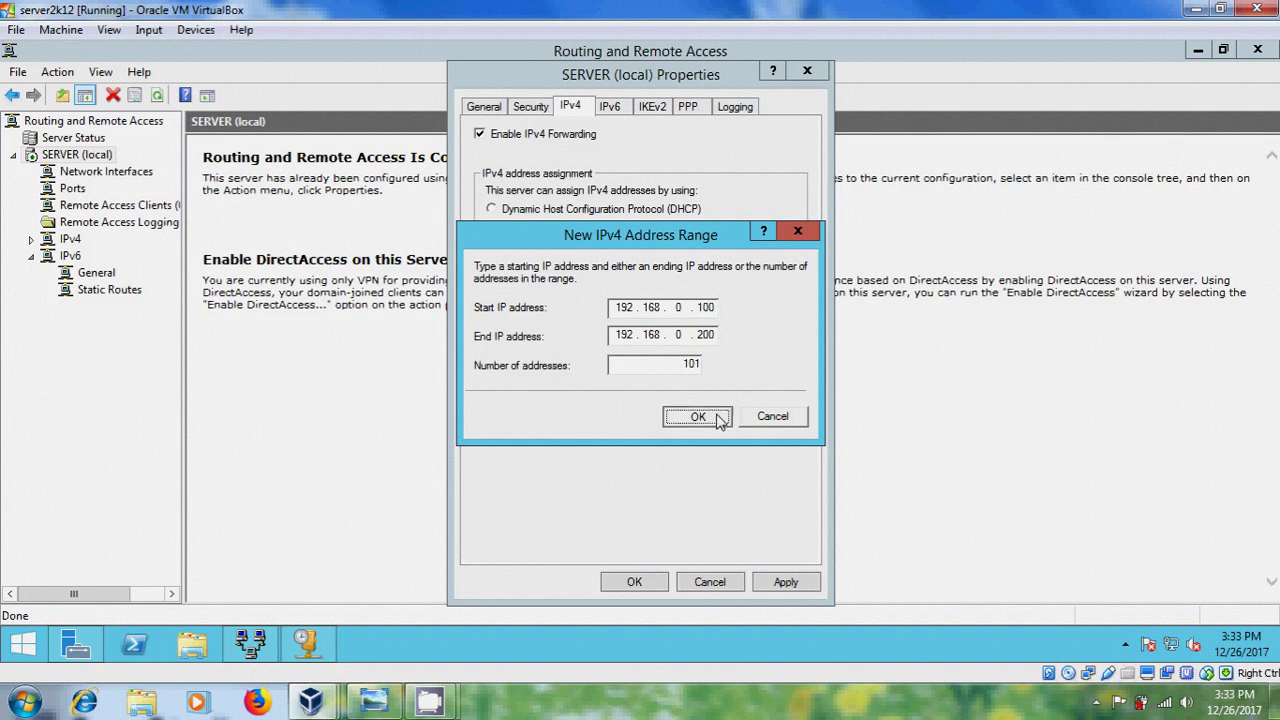
pyautogui.click(806, 584)
pyautogui.click(632, 584)
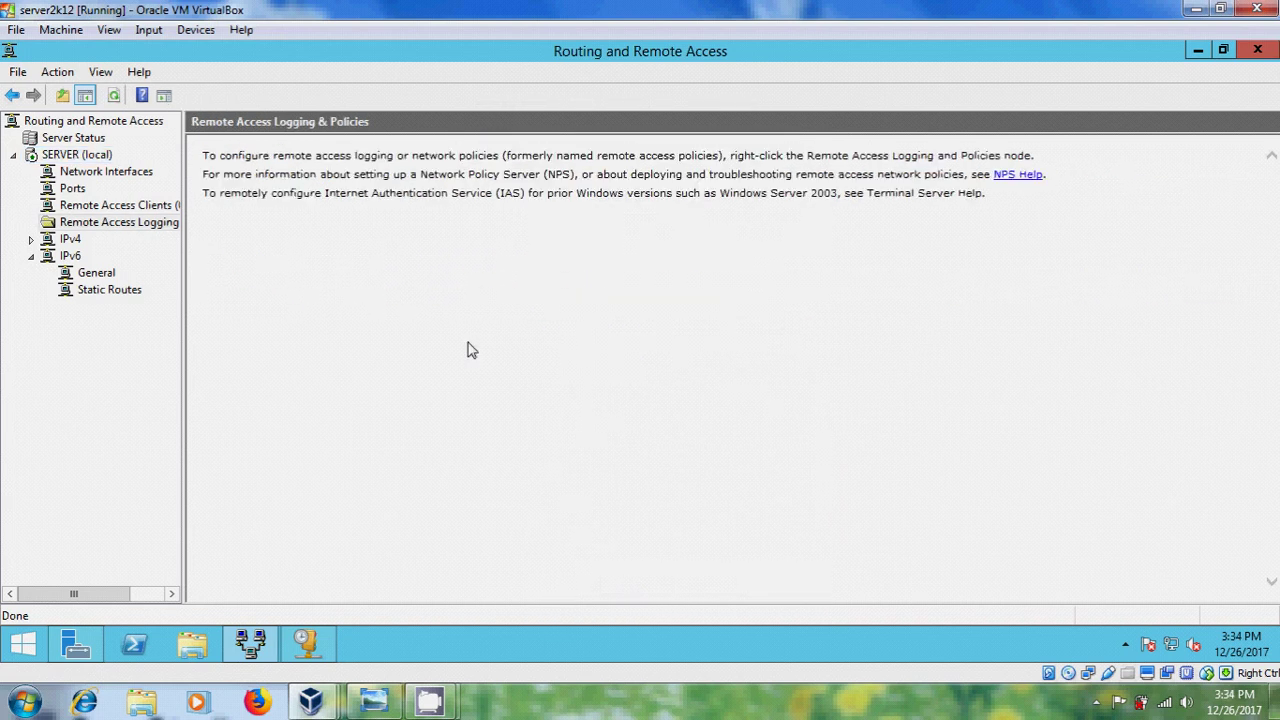
# Launch the Network Policy Server console and go to its Accounting settings.
pyautogui.rightClick(119, 228)
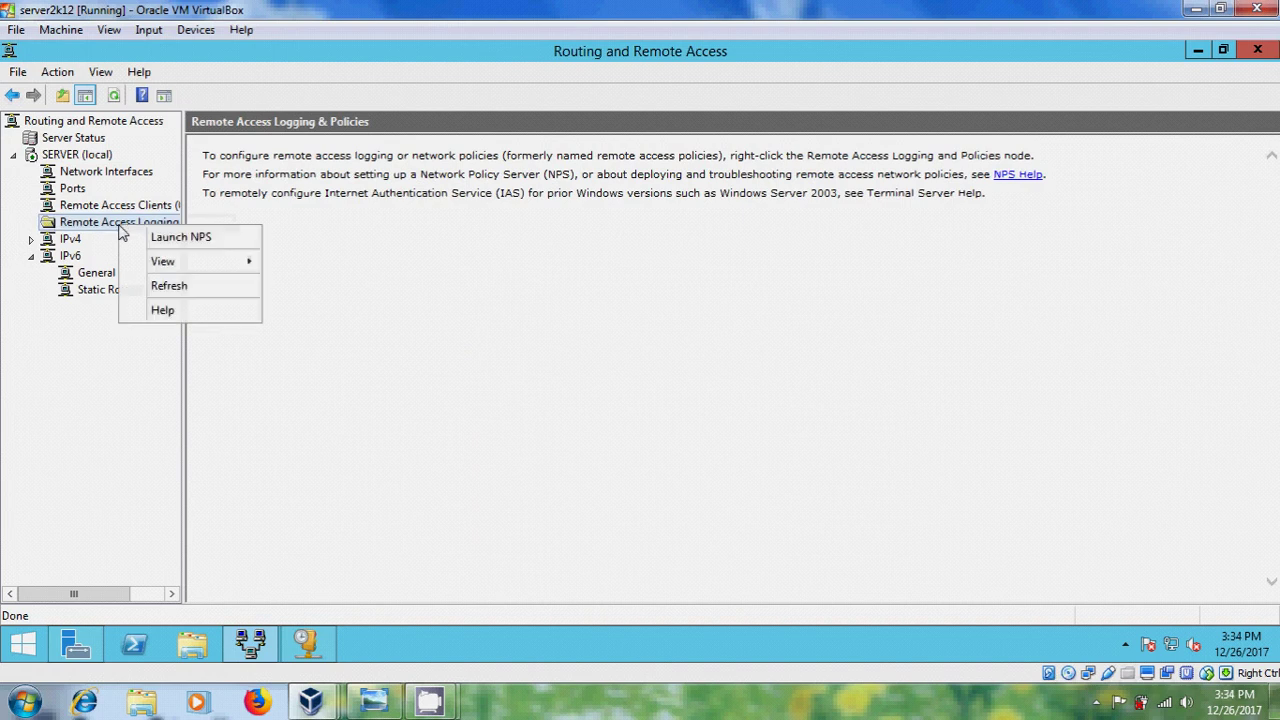
pyautogui.click(193, 240)
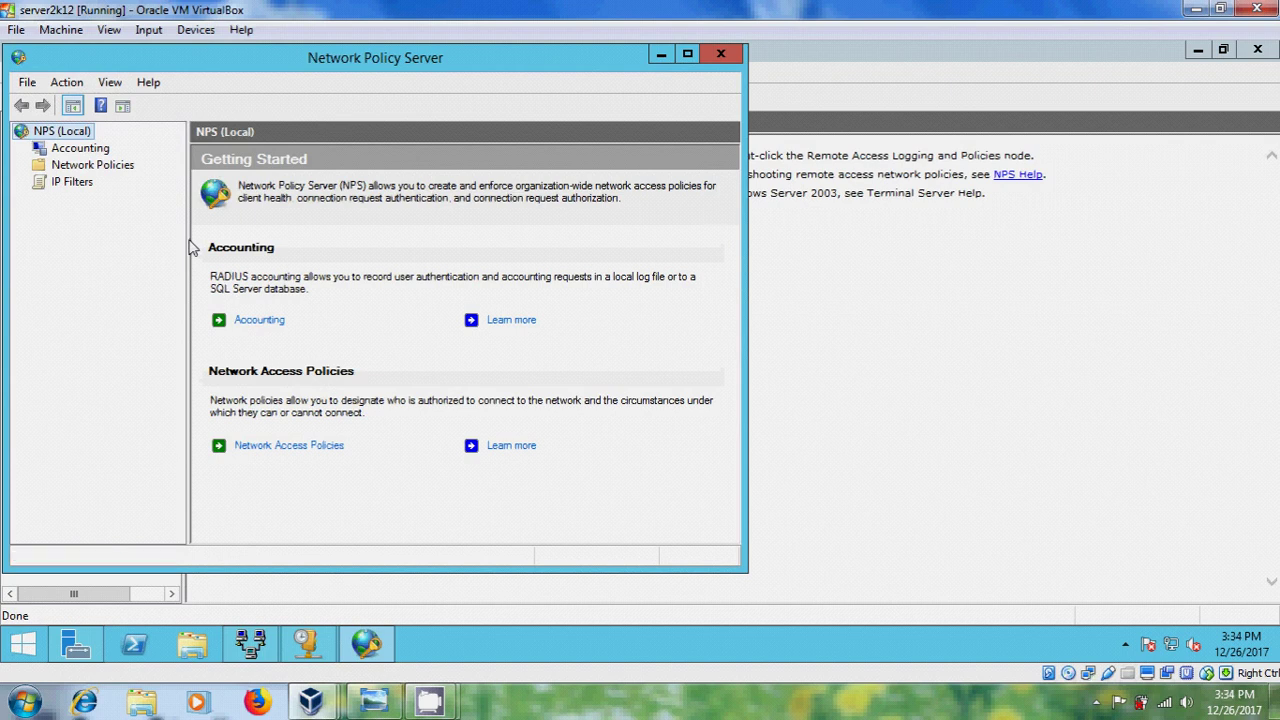
pyautogui.click(257, 322)
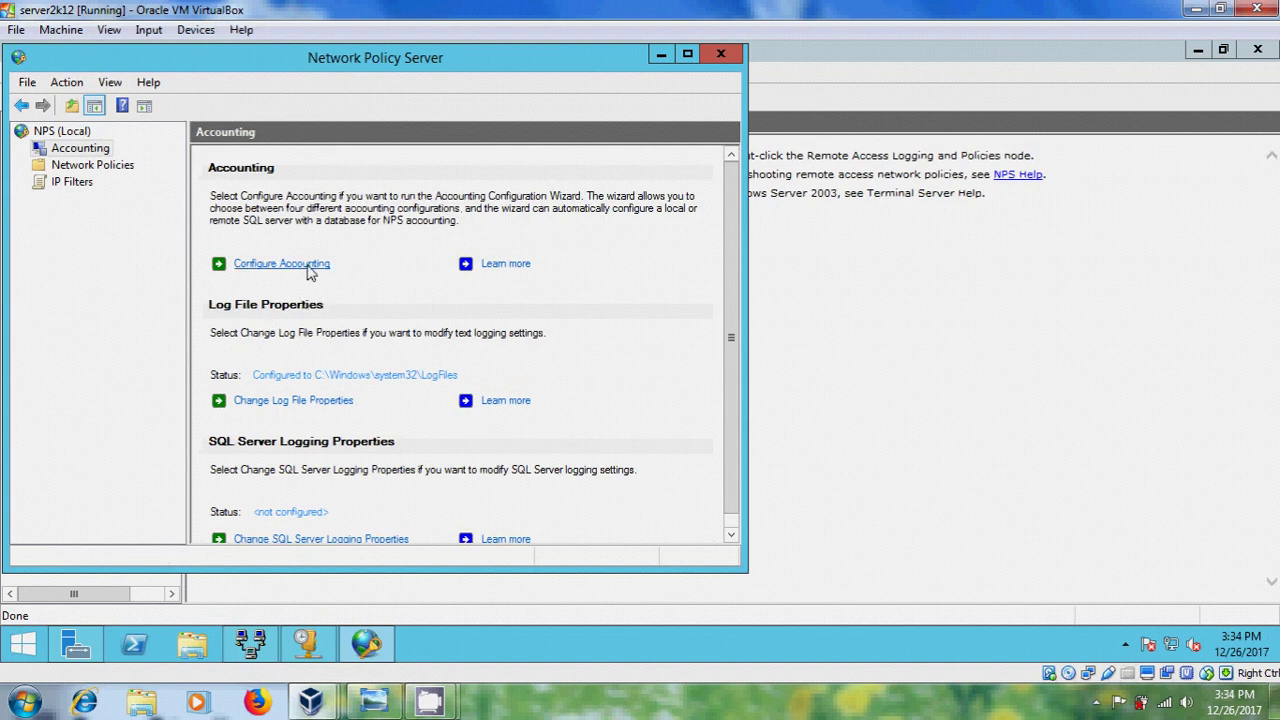
# Configure NPS accounting to log to a local text file with the default settings.
pyautogui.click(281, 264)
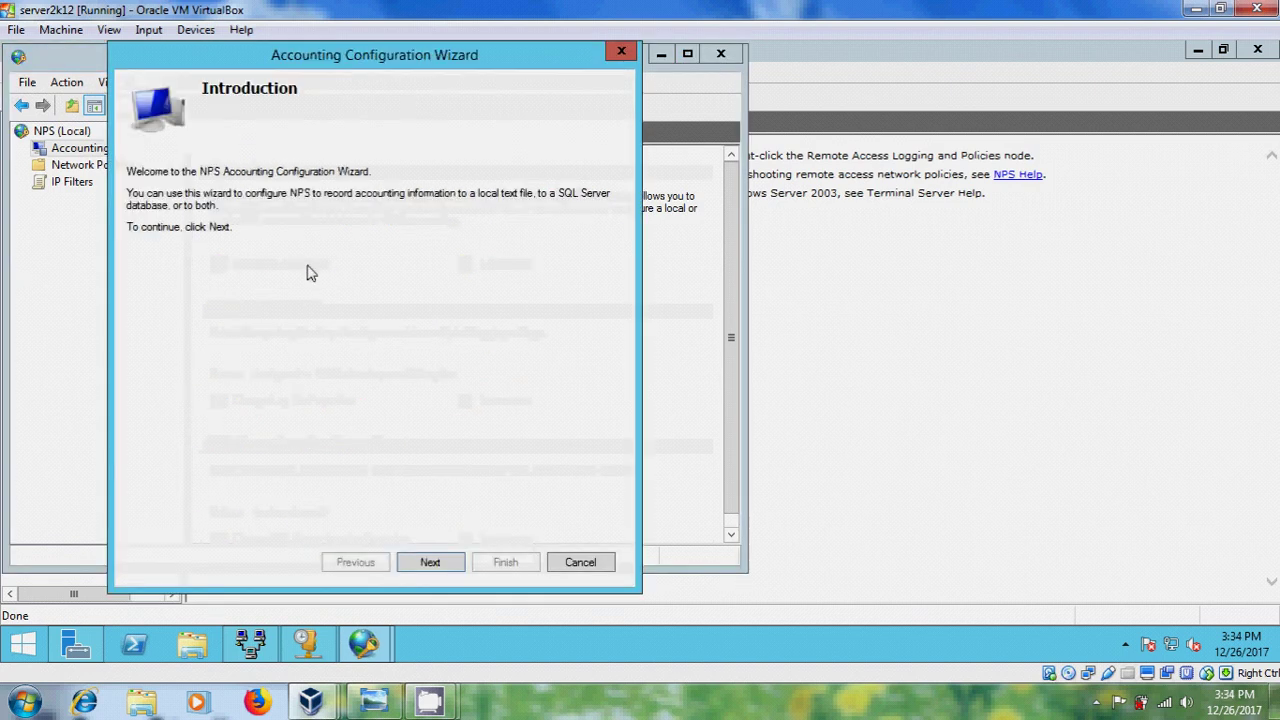
pyautogui.click(430, 563)
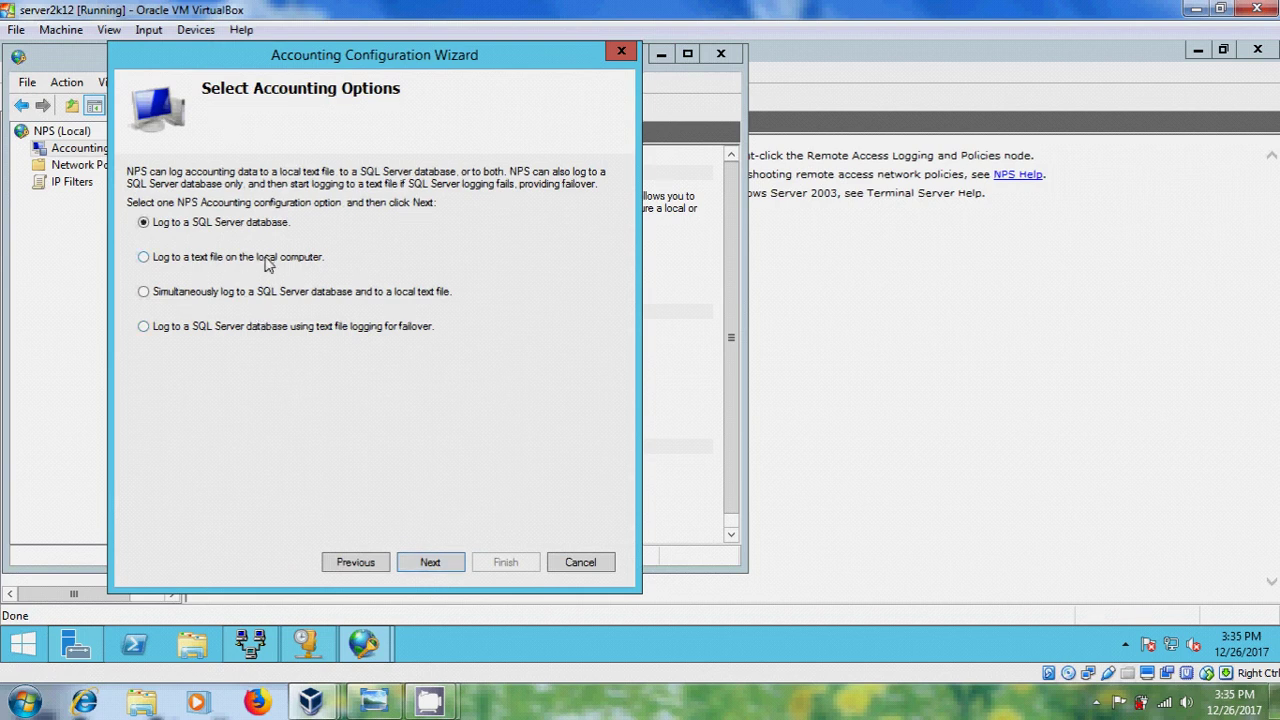
pyautogui.click(268, 262)
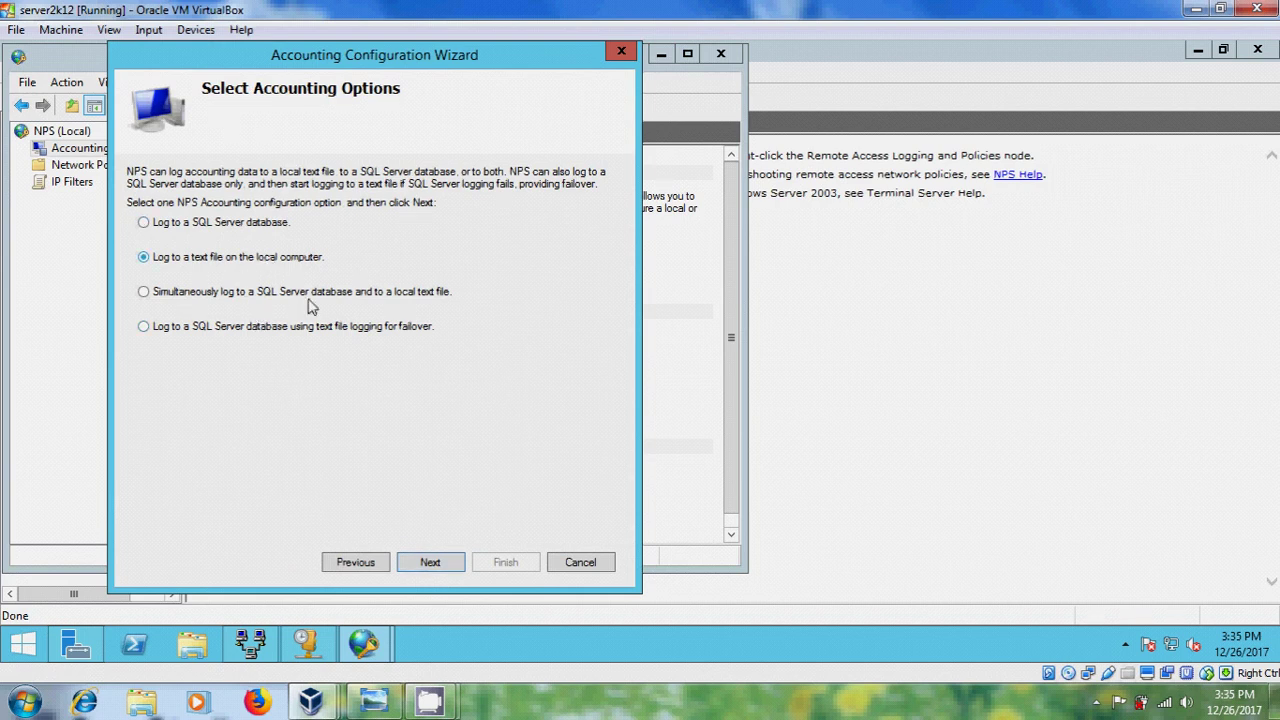
pyautogui.click(431, 563)
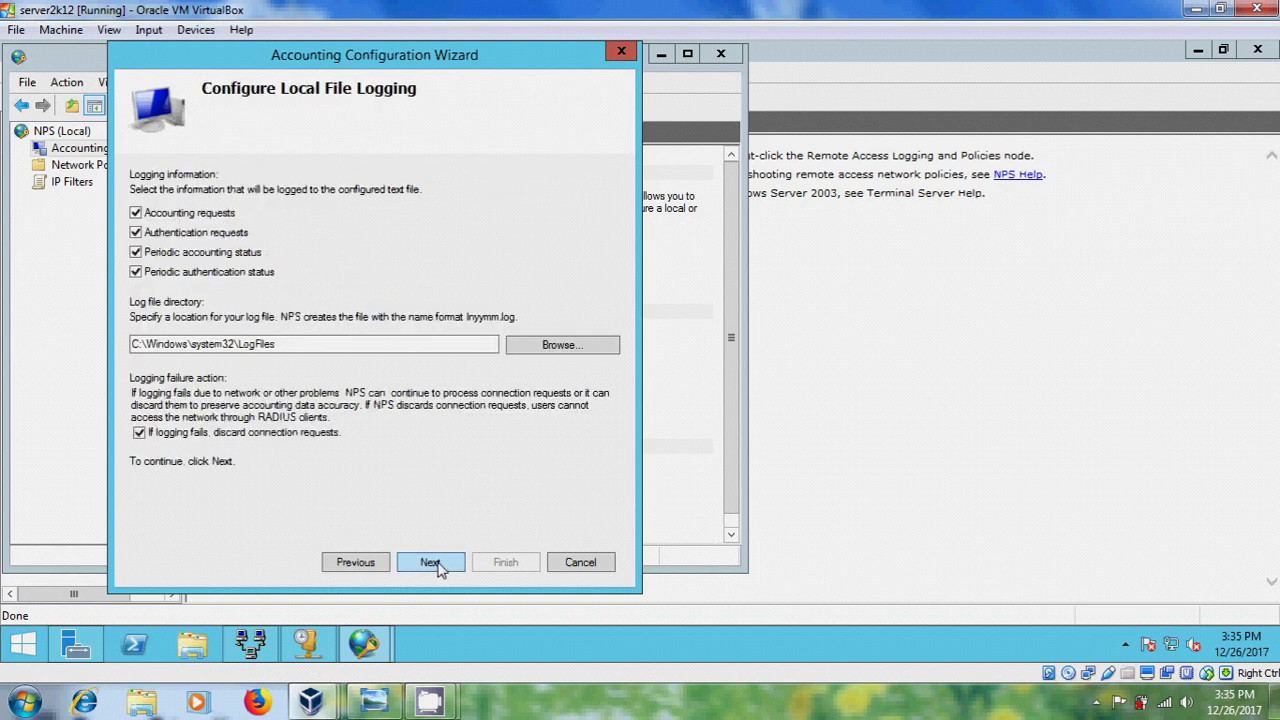
pyautogui.click(431, 563)
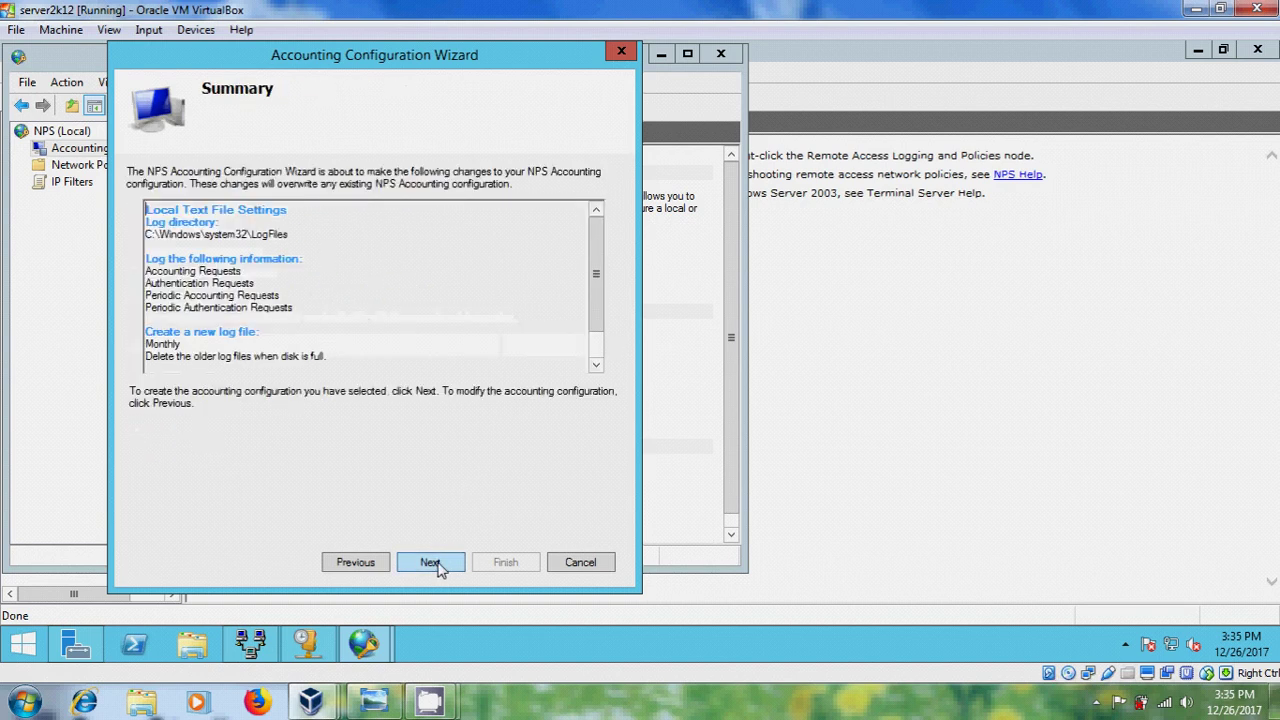
pyautogui.click(437, 566)
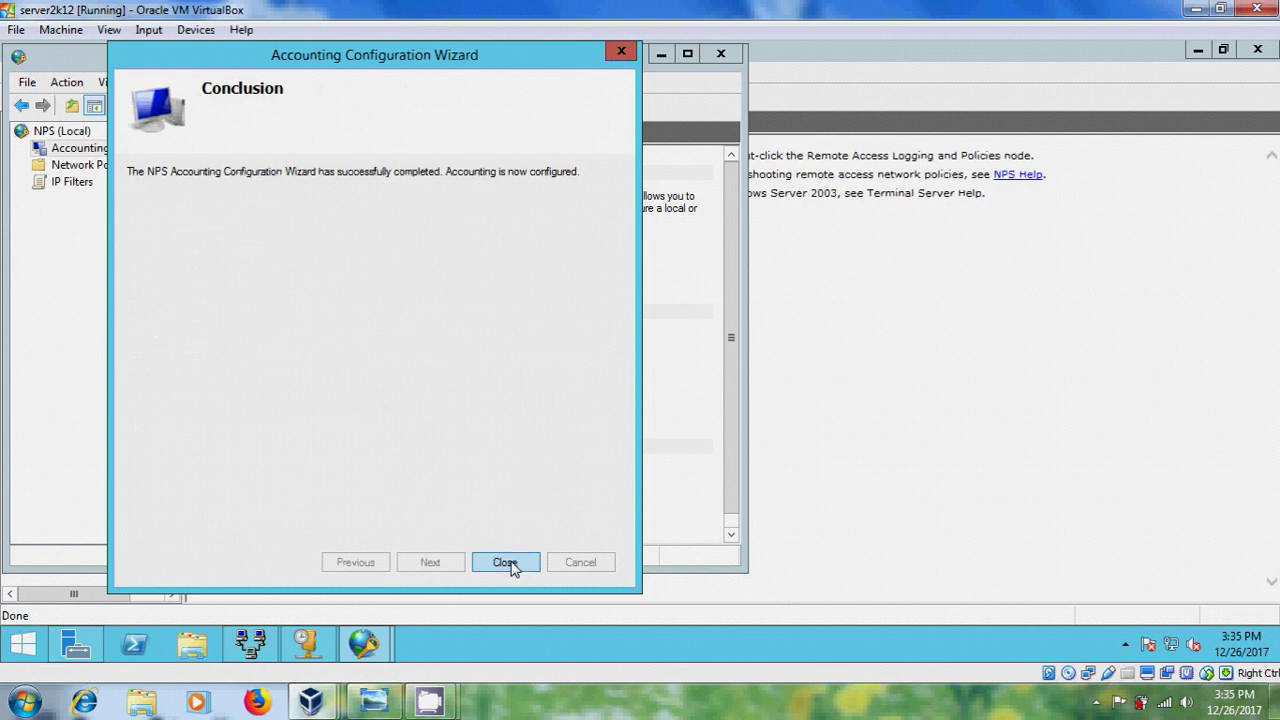
pyautogui.click(505, 563)
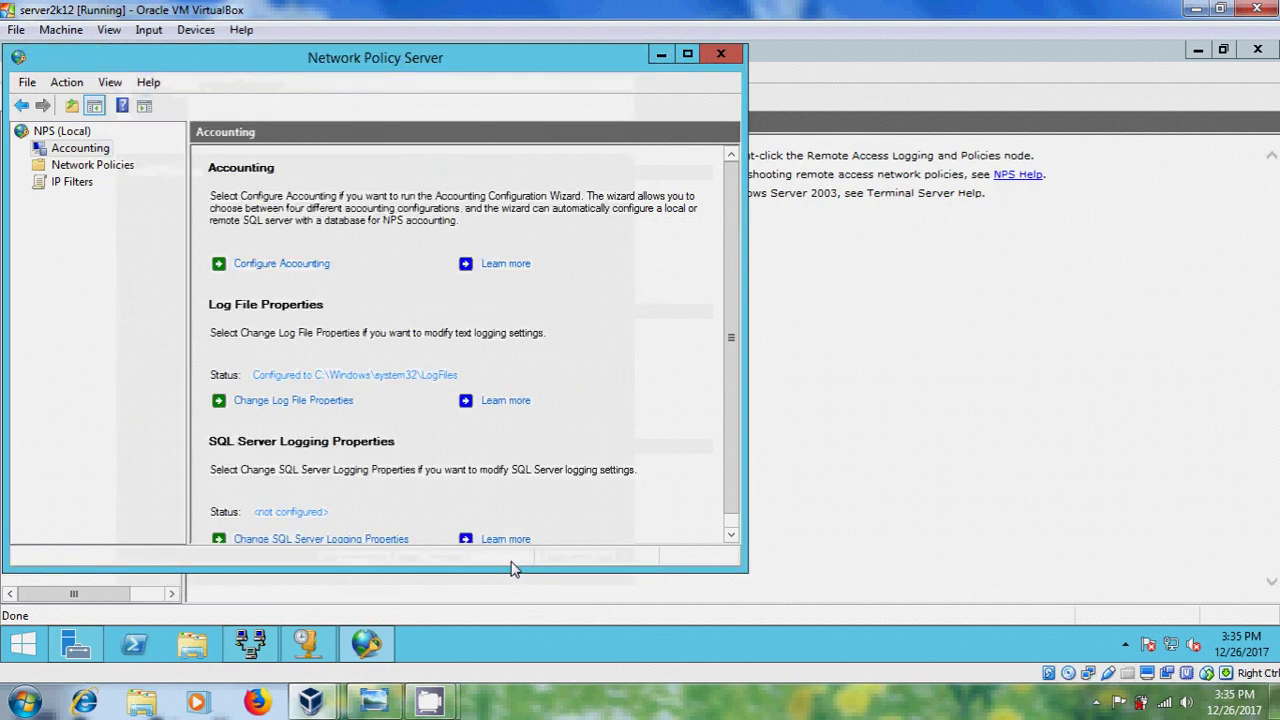
# Create a new network policy named 'test' of type Remote Access Server(VPN-Dial up).
pyautogui.click(95, 165)
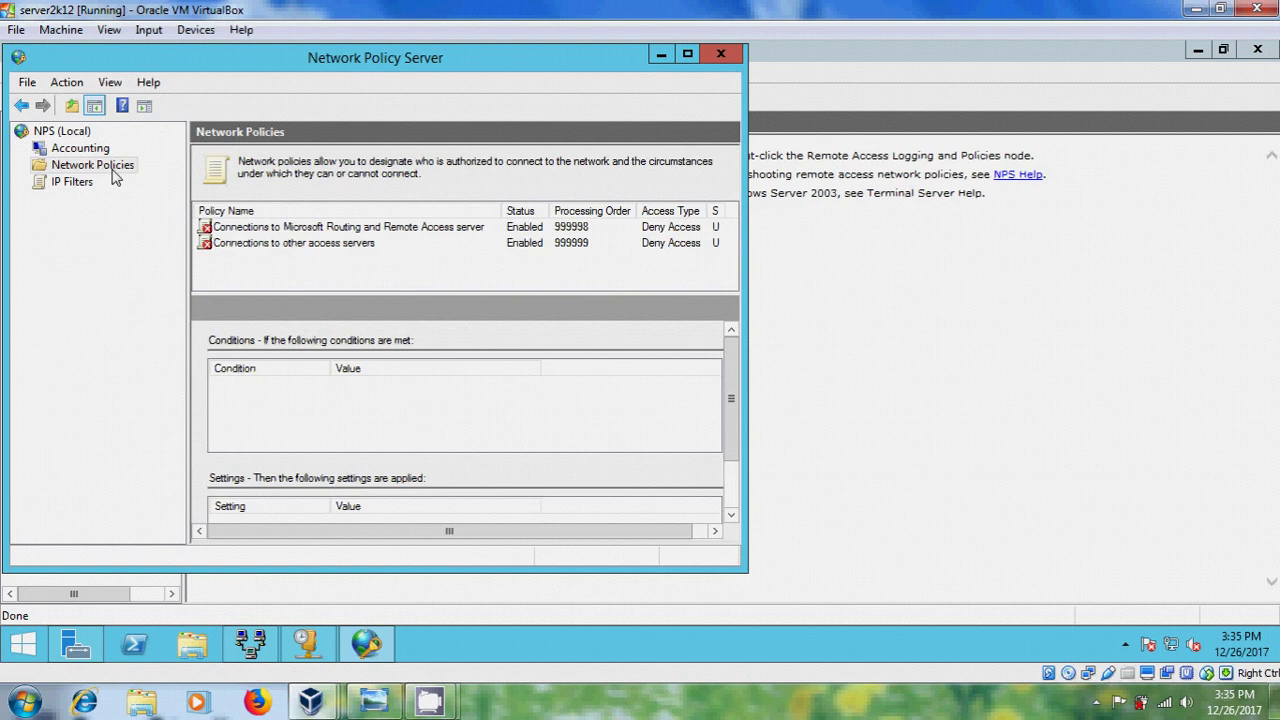
pyautogui.rightClick(113, 172)
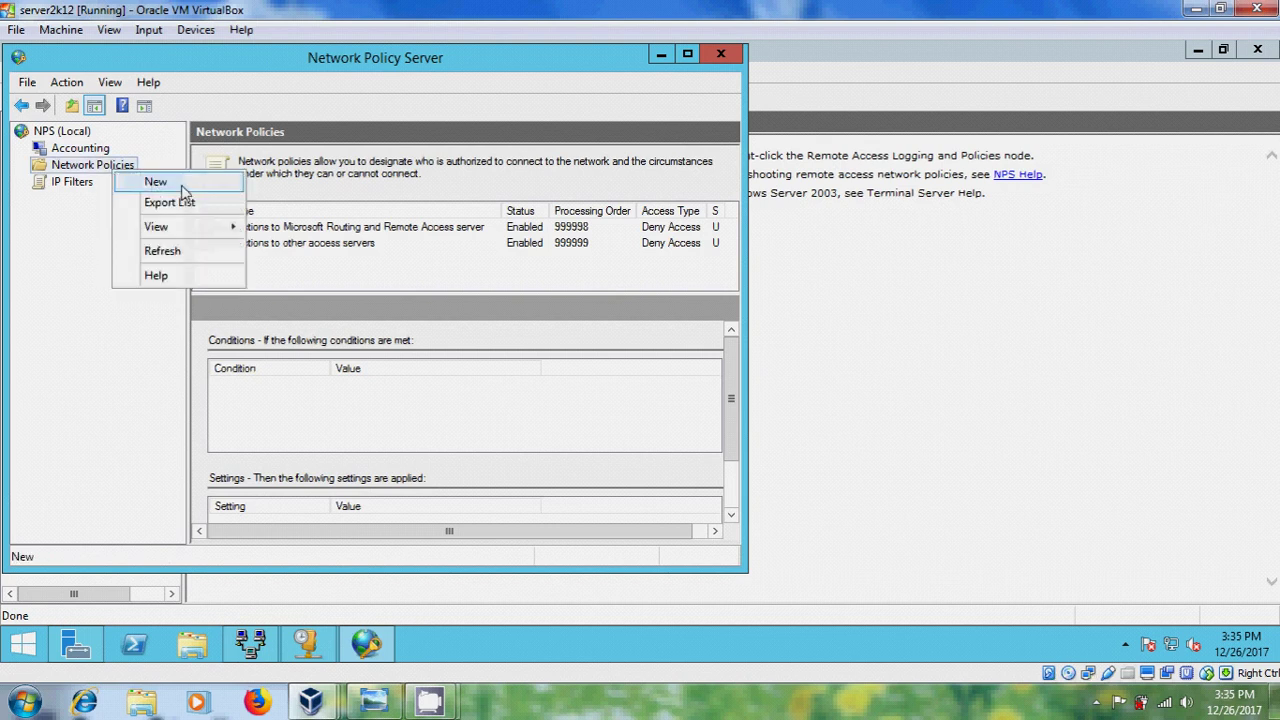
pyautogui.click(157, 182)
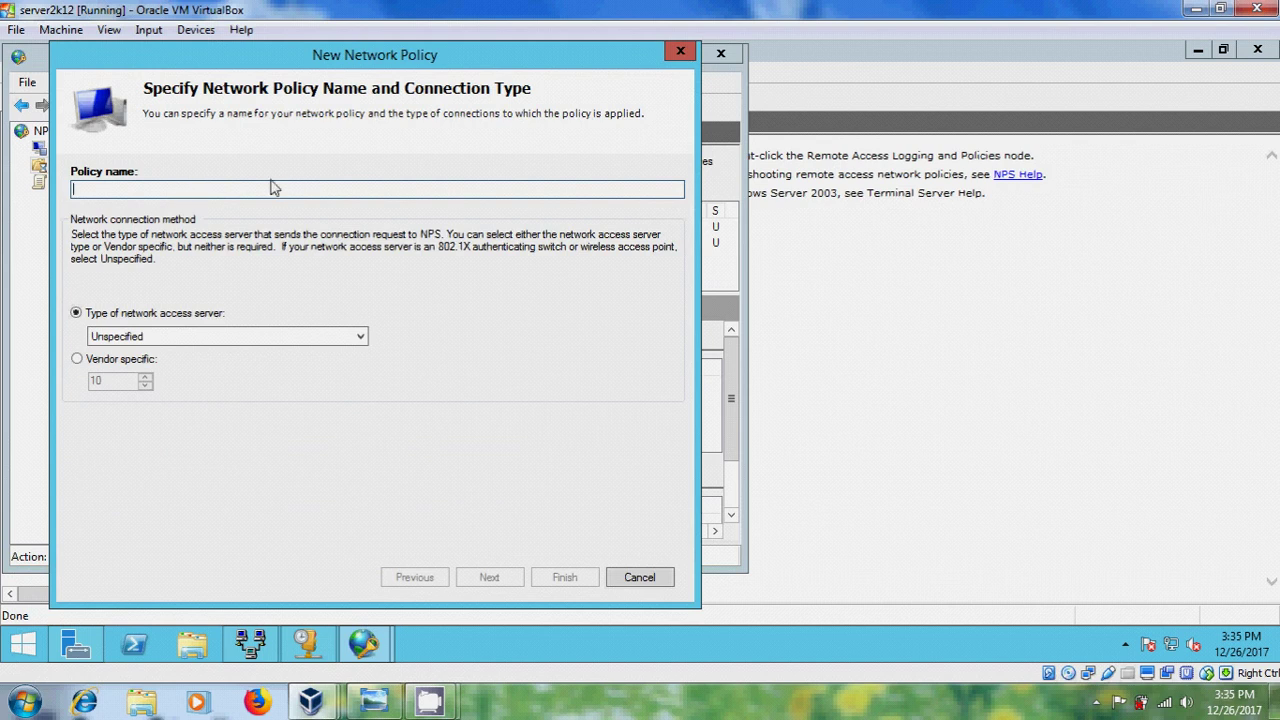
pyautogui.write('test')
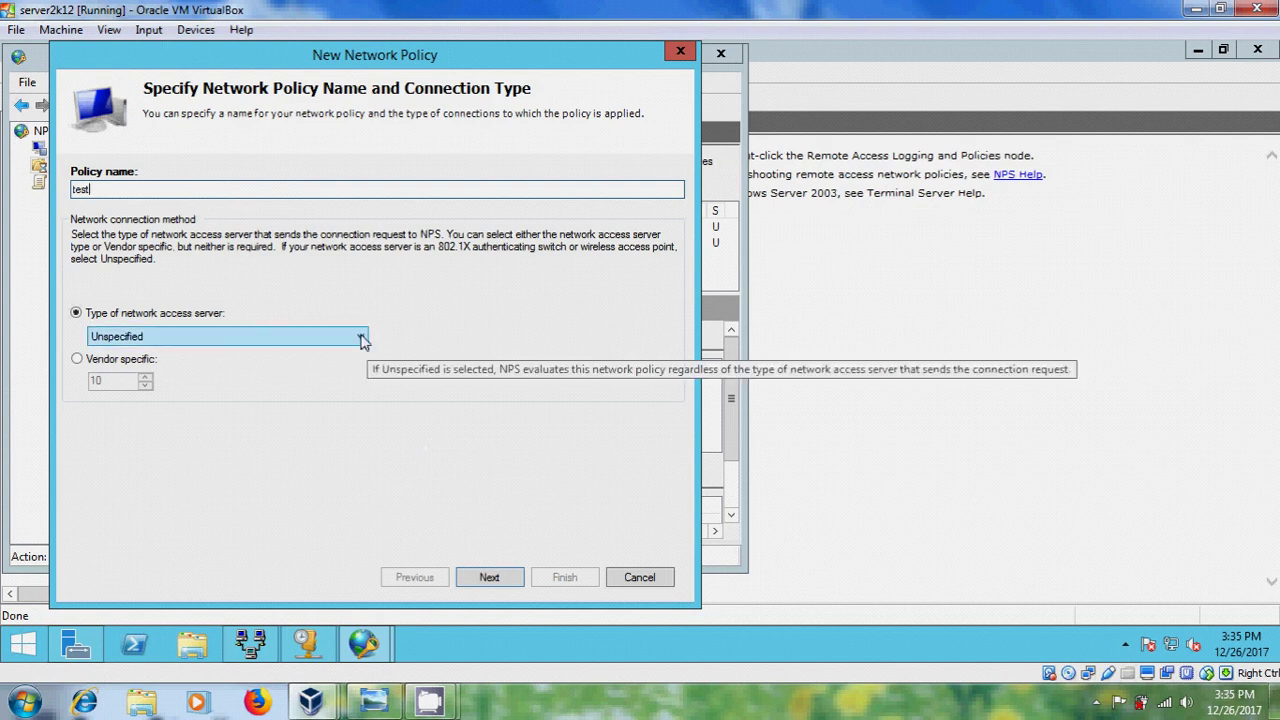
pyautogui.click(362, 341)
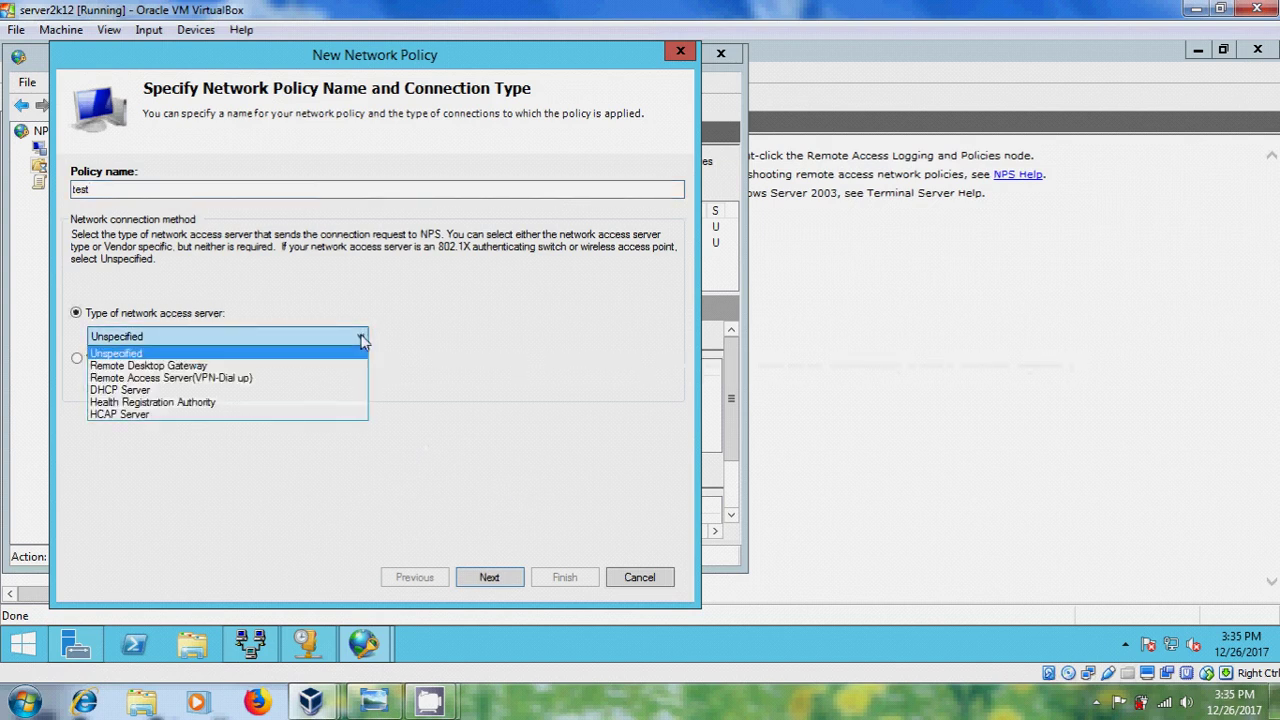
pyautogui.click(263, 385)
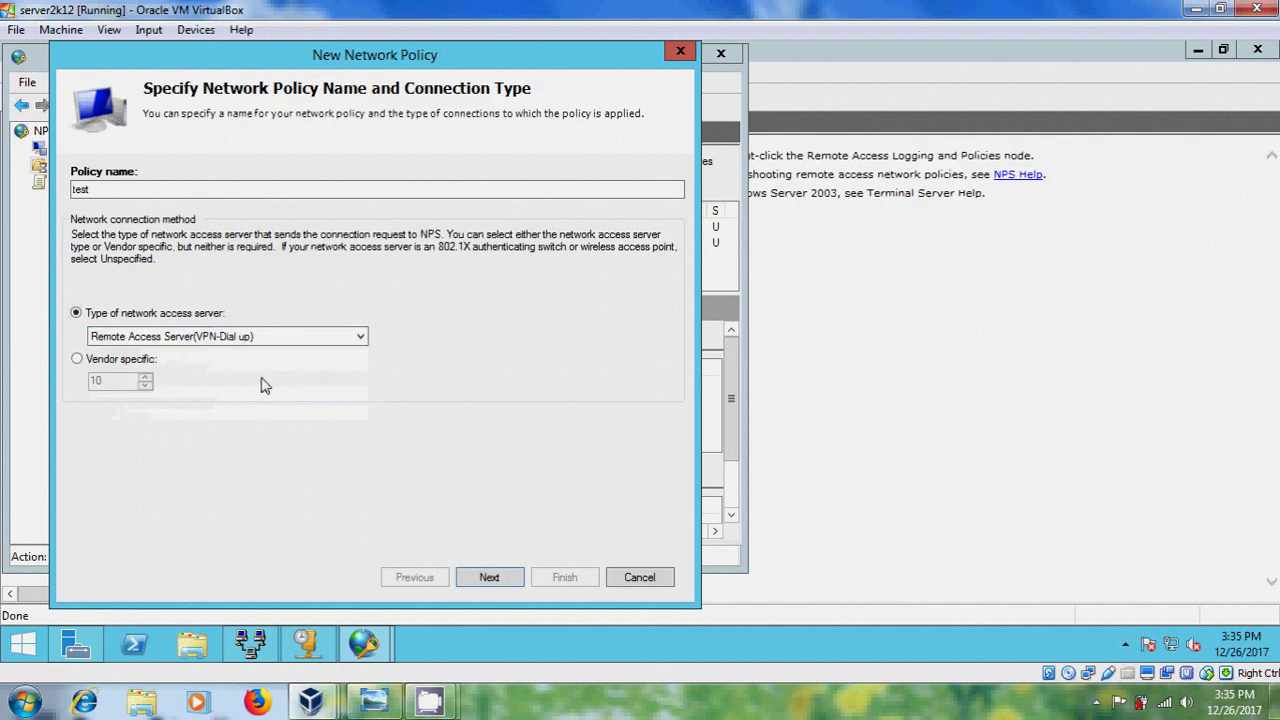
pyautogui.click(500, 580)
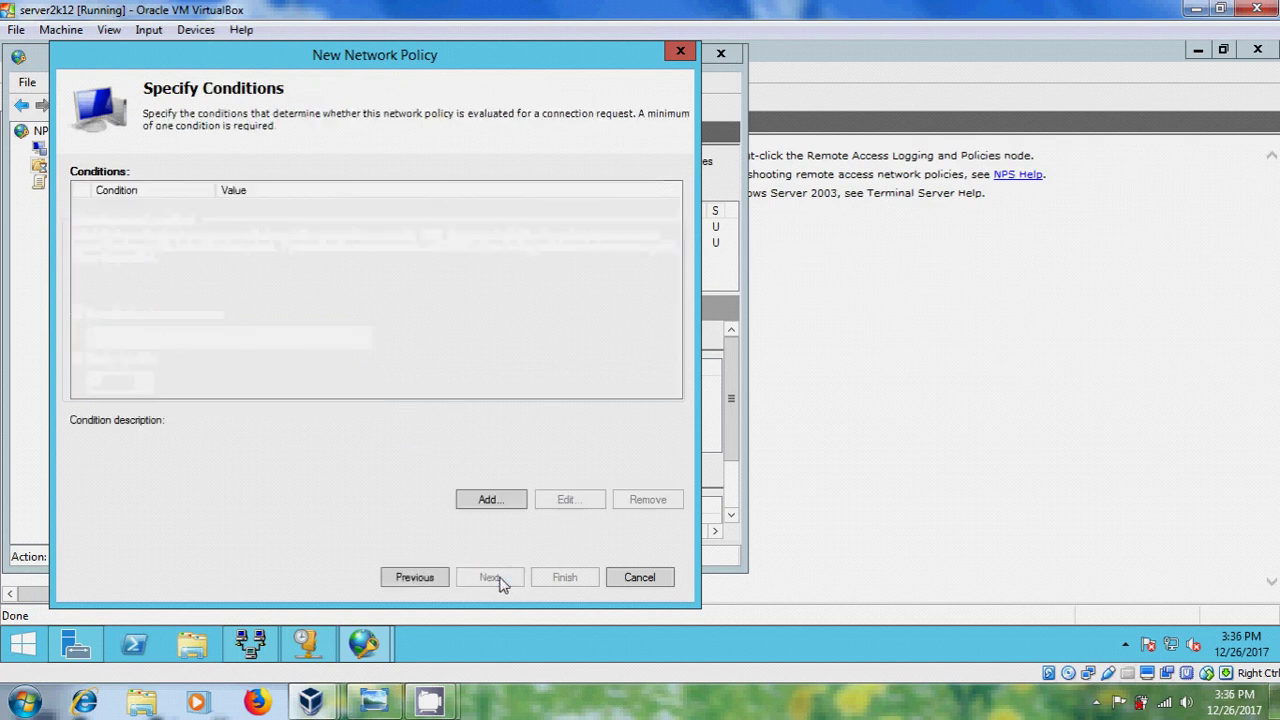
# Add a User Groups condition requiring membership in OFFICENET\Domain Users.
pyautogui.click(492, 500)
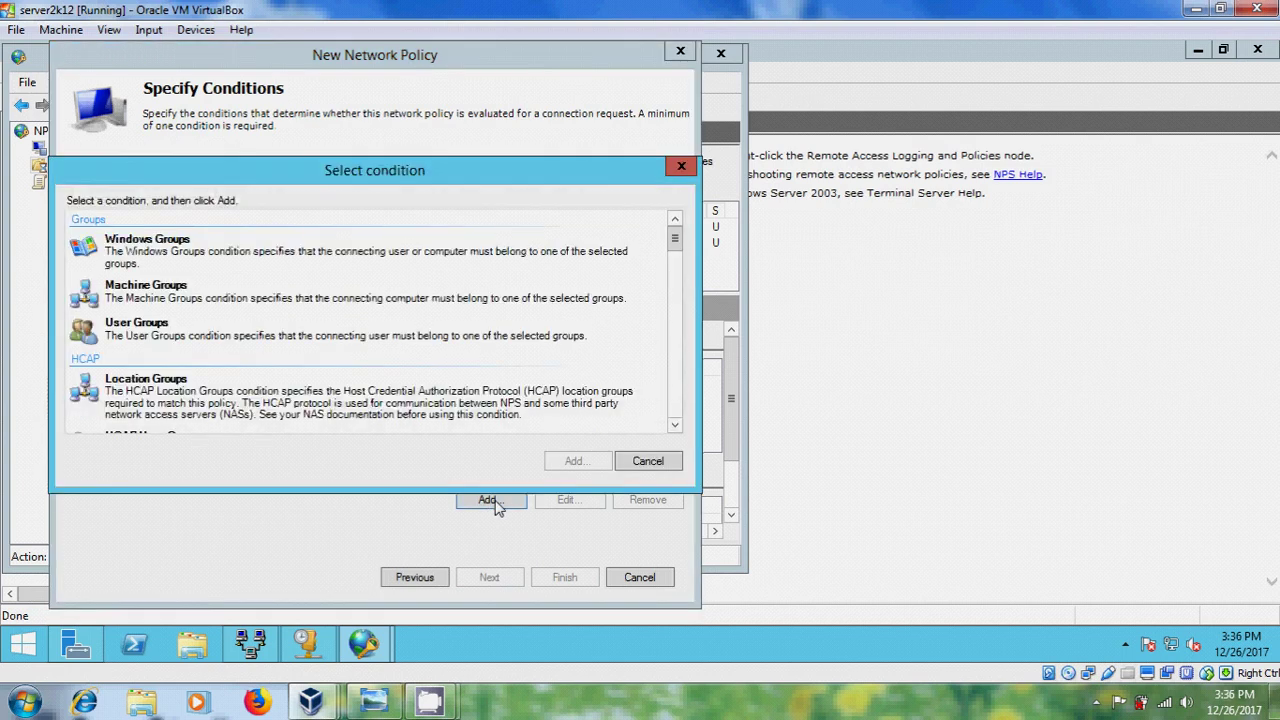
pyautogui.click(174, 332)
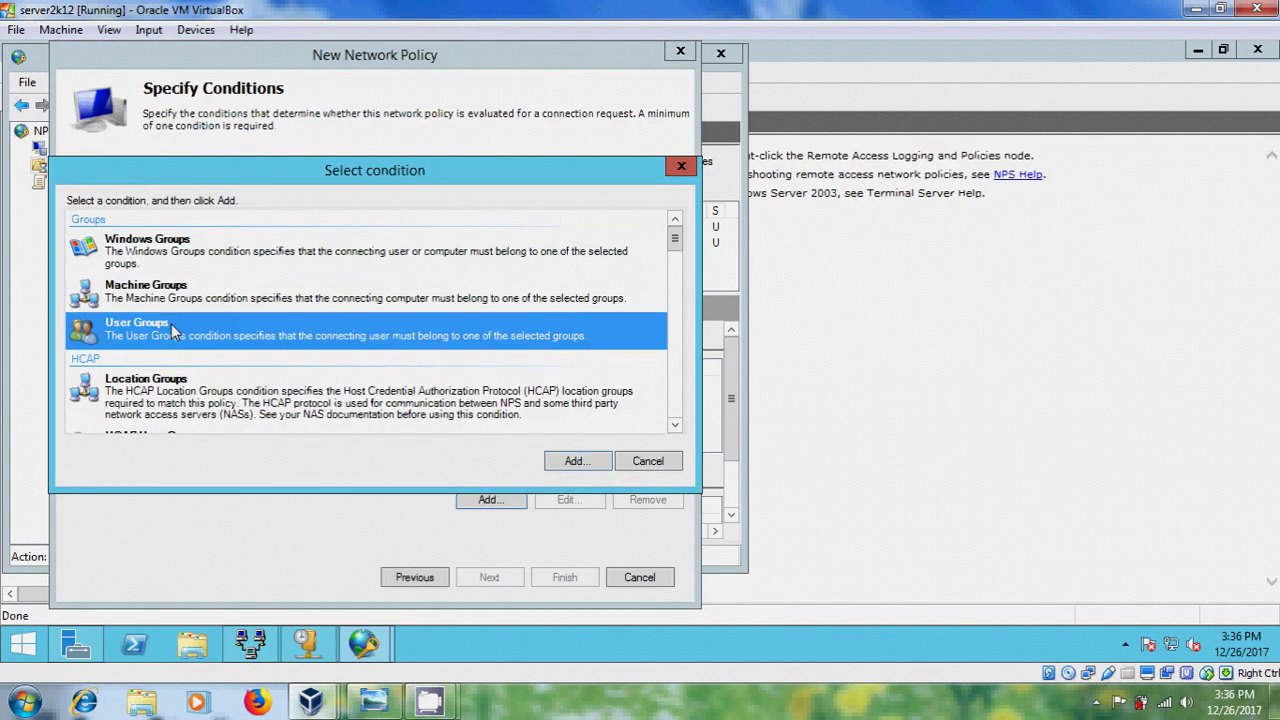
pyautogui.click(572, 463)
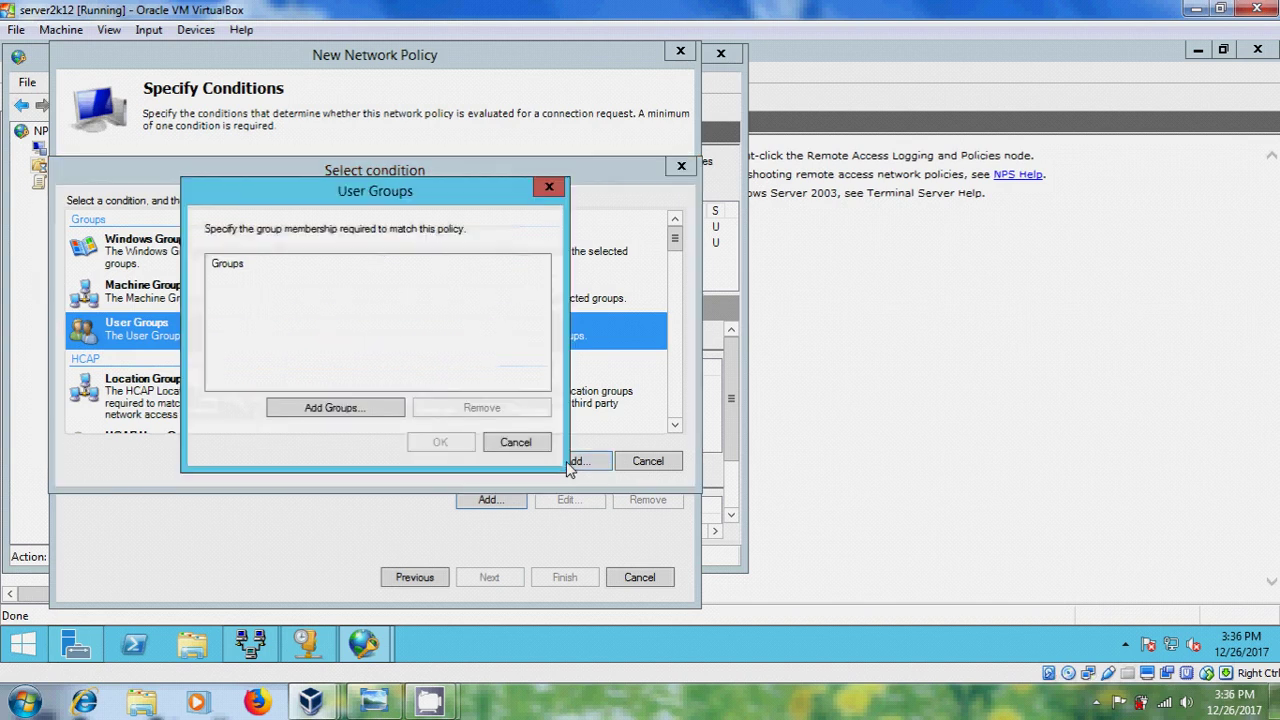
pyautogui.click(335, 408)
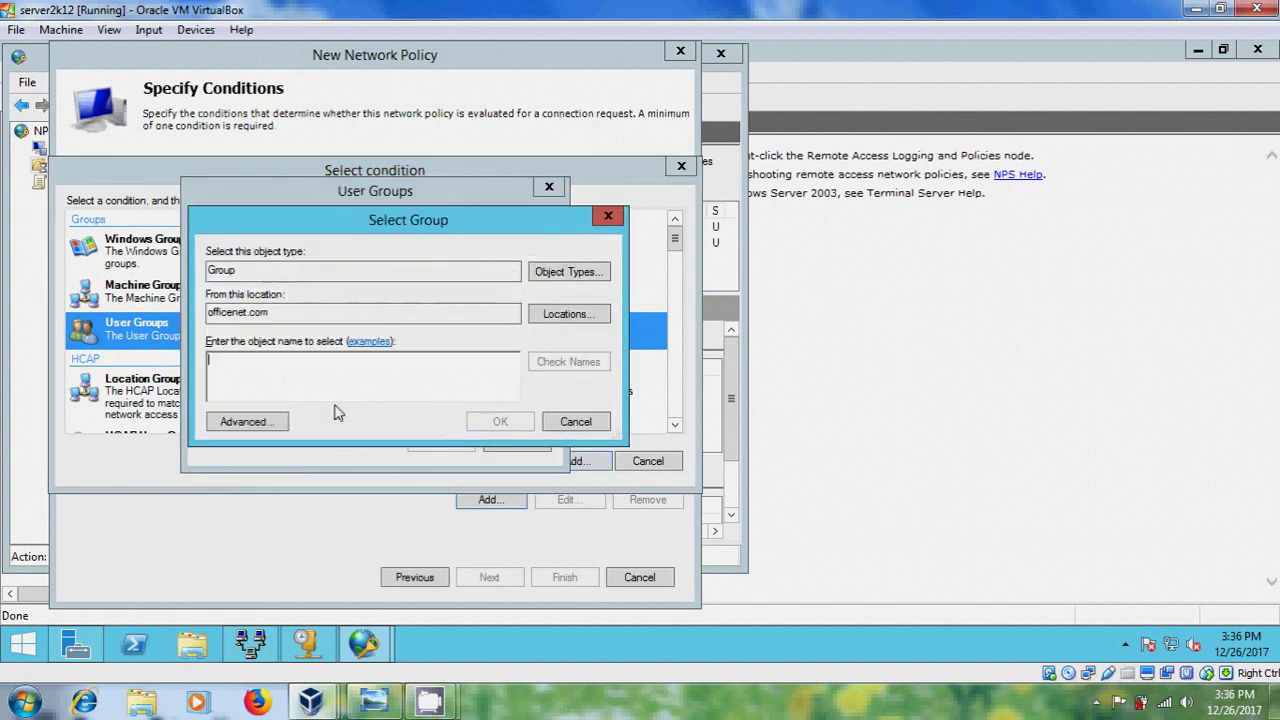
pyautogui.write('dom')
pyautogui.click(596, 367)
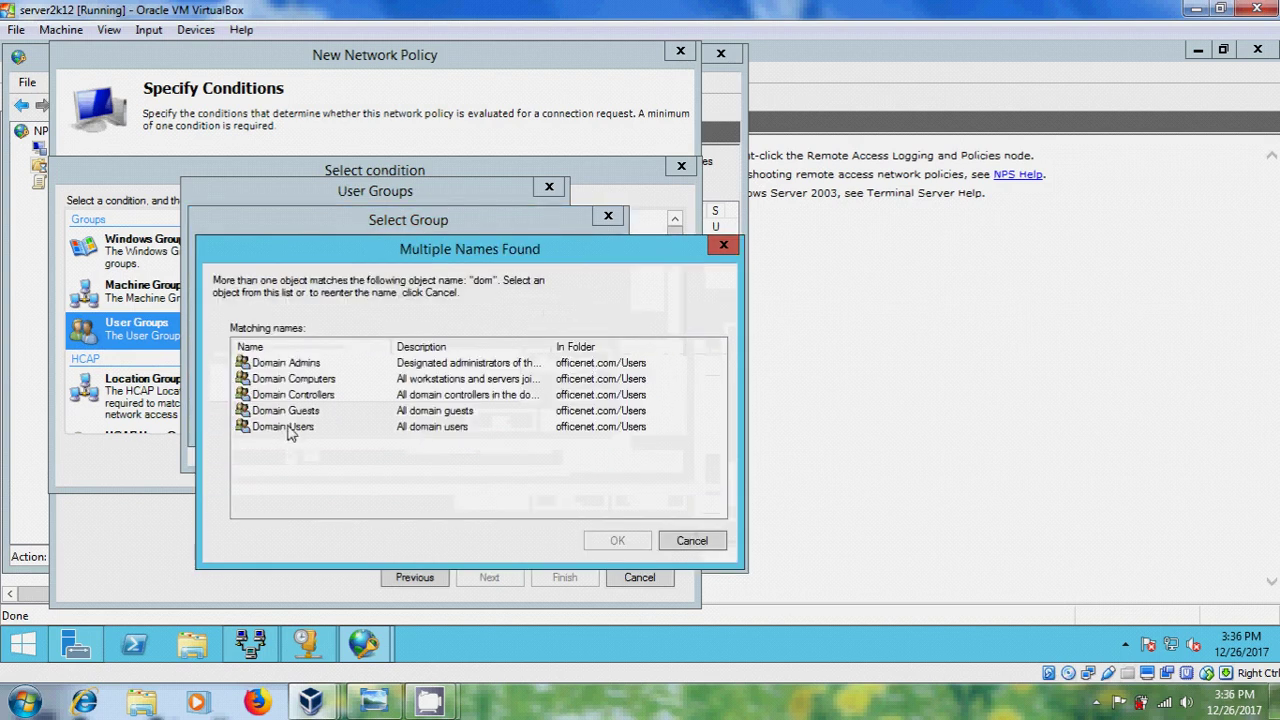
pyautogui.click(288, 427)
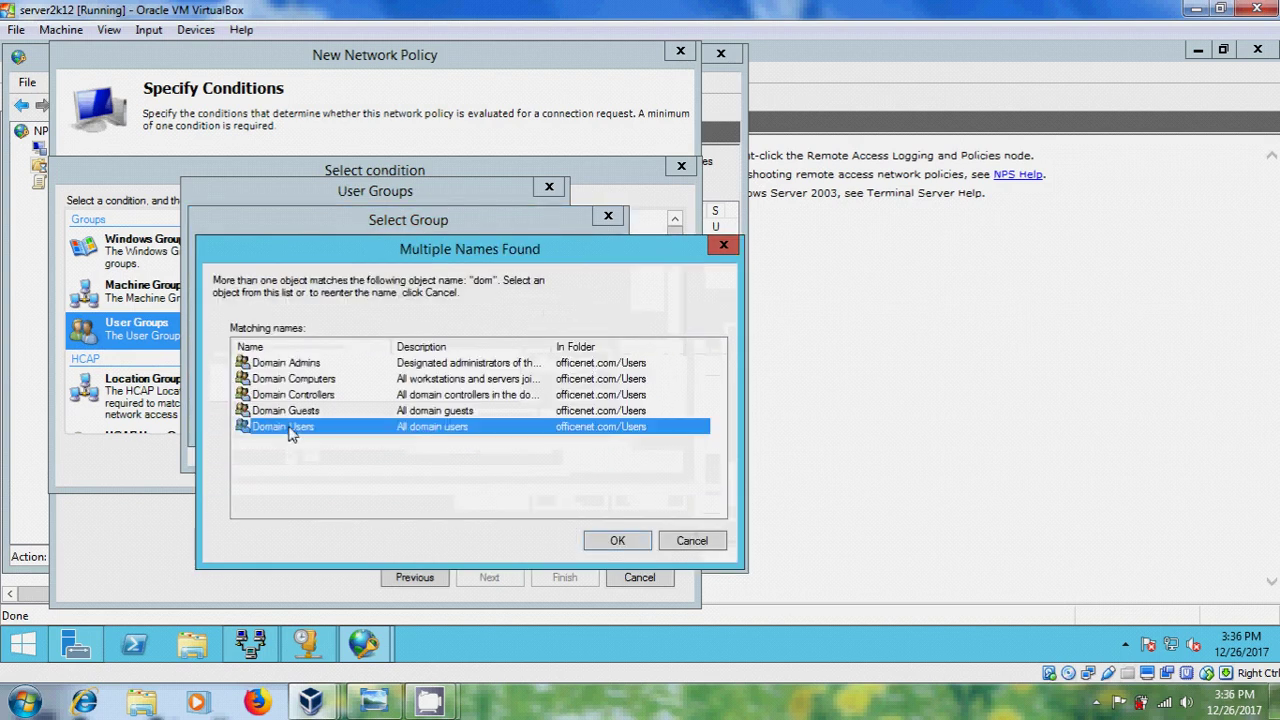
pyautogui.click(611, 540)
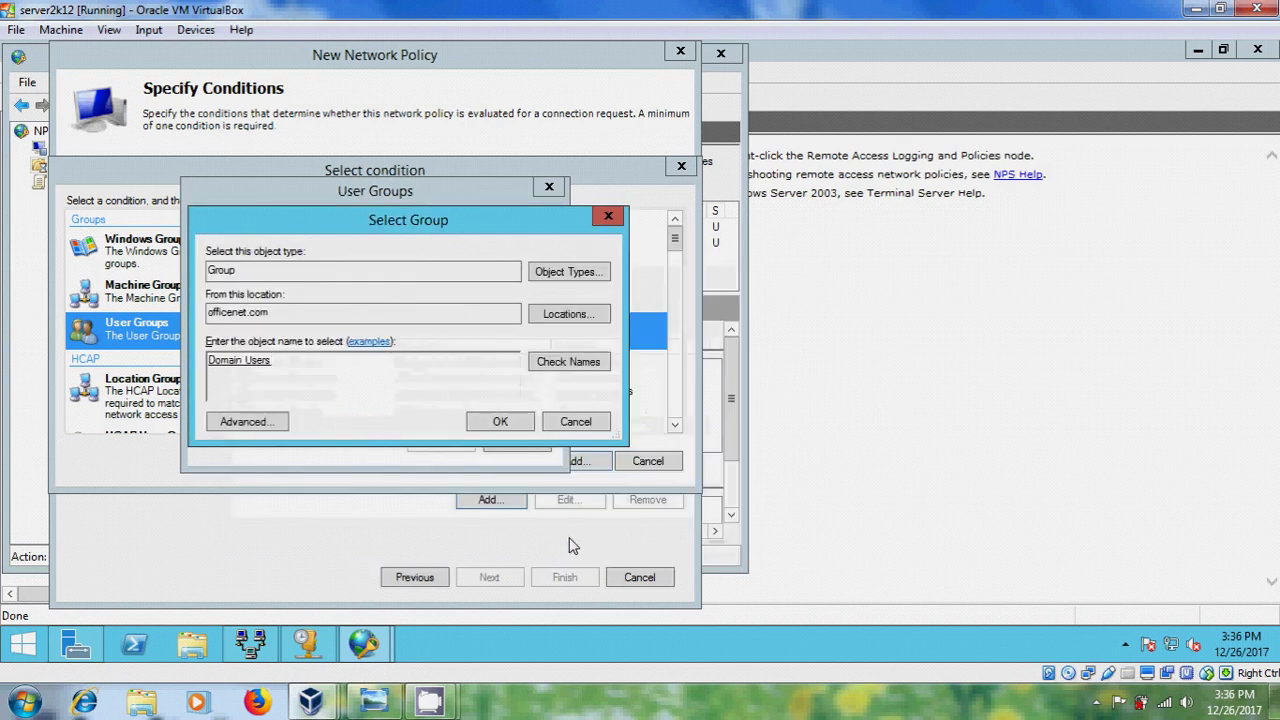
pyautogui.click(510, 422)
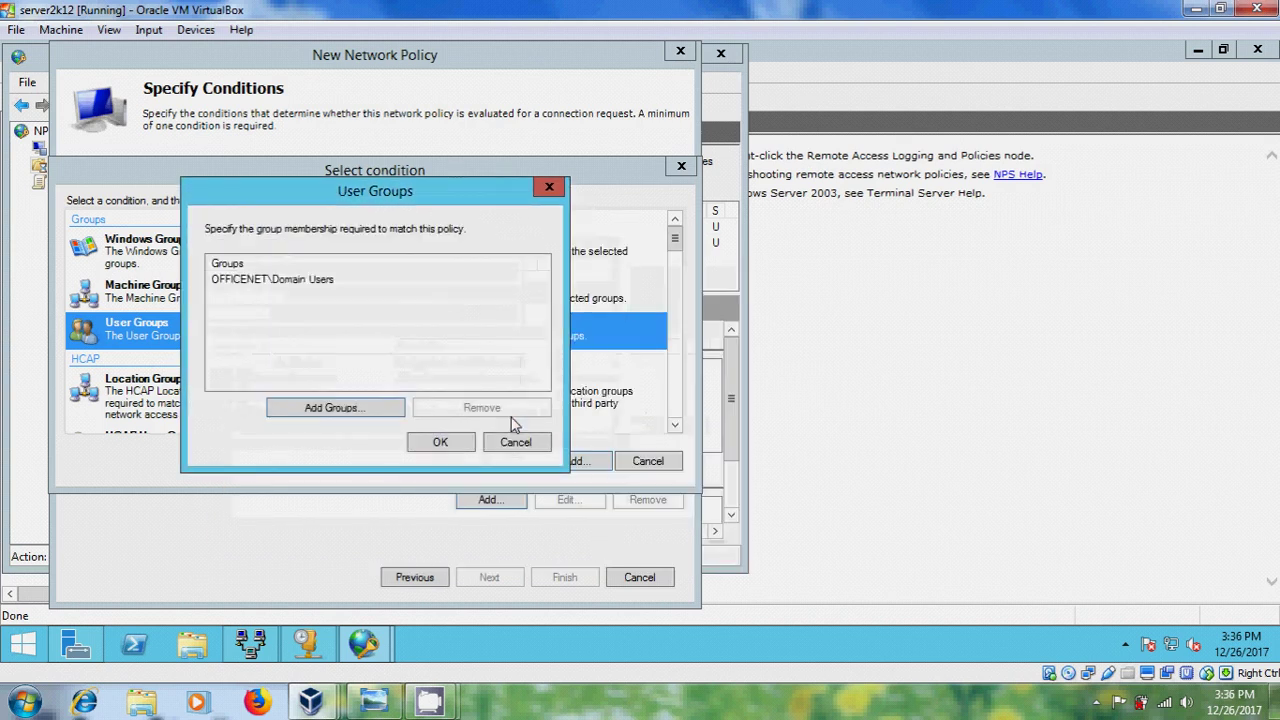
pyautogui.click(445, 444)
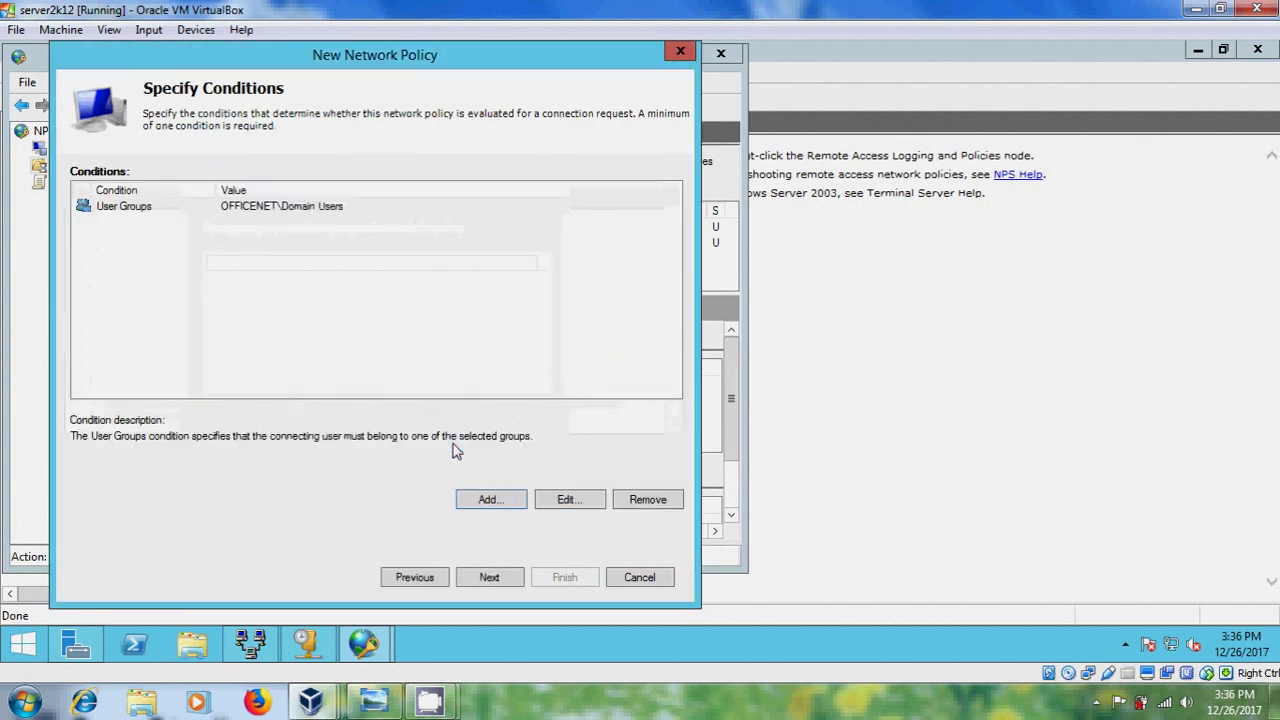
# Let user dial-in properties decide access and keep the default authentication methods.
pyautogui.click(490, 578)
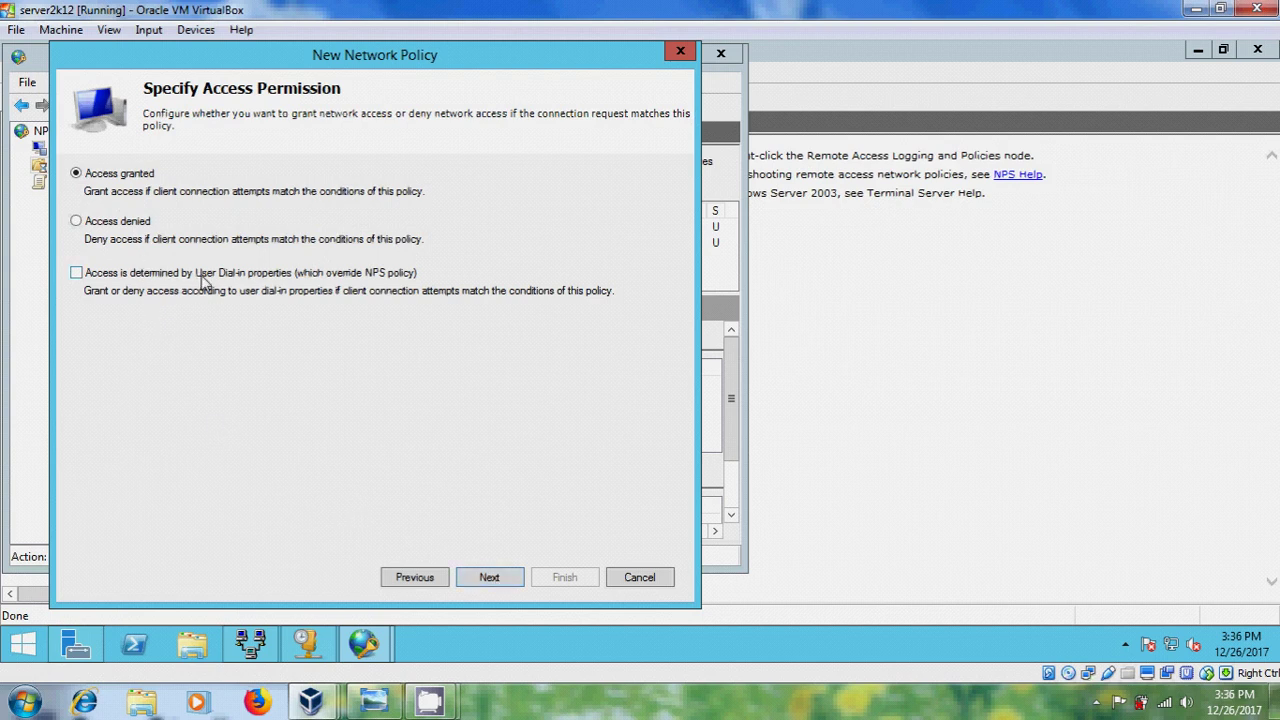
pyautogui.click(201, 278)
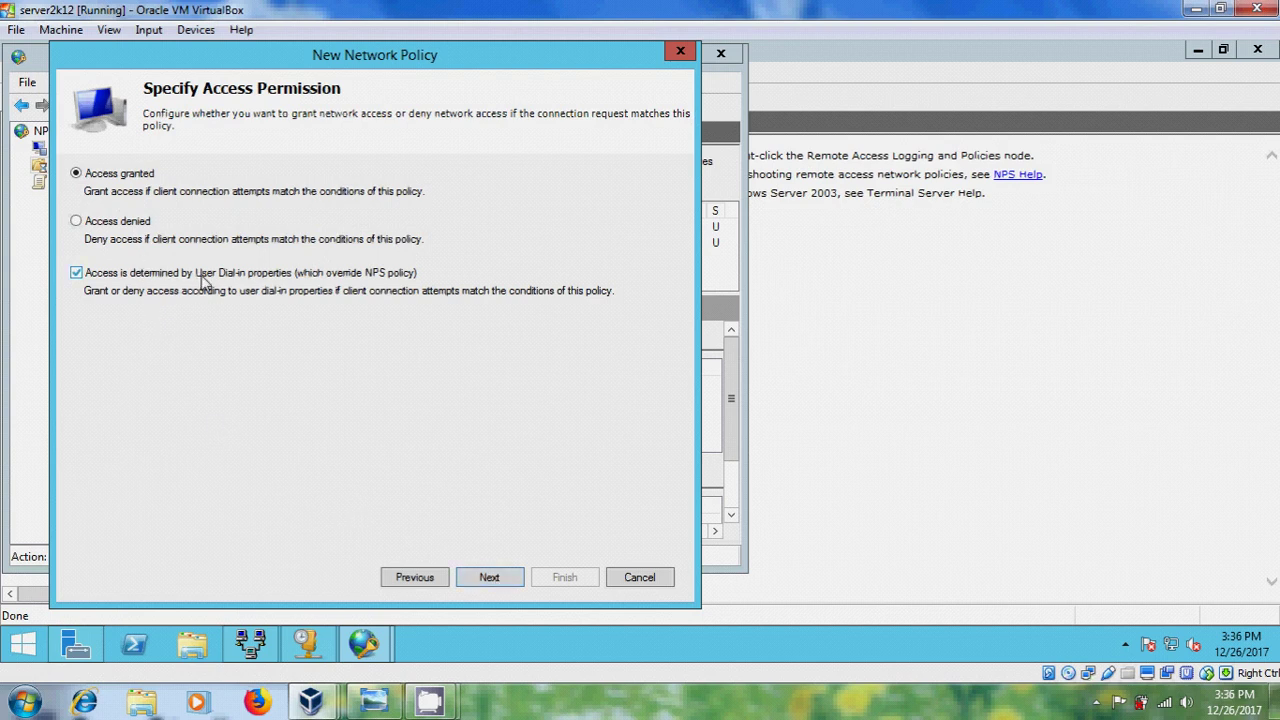
pyautogui.click(490, 578)
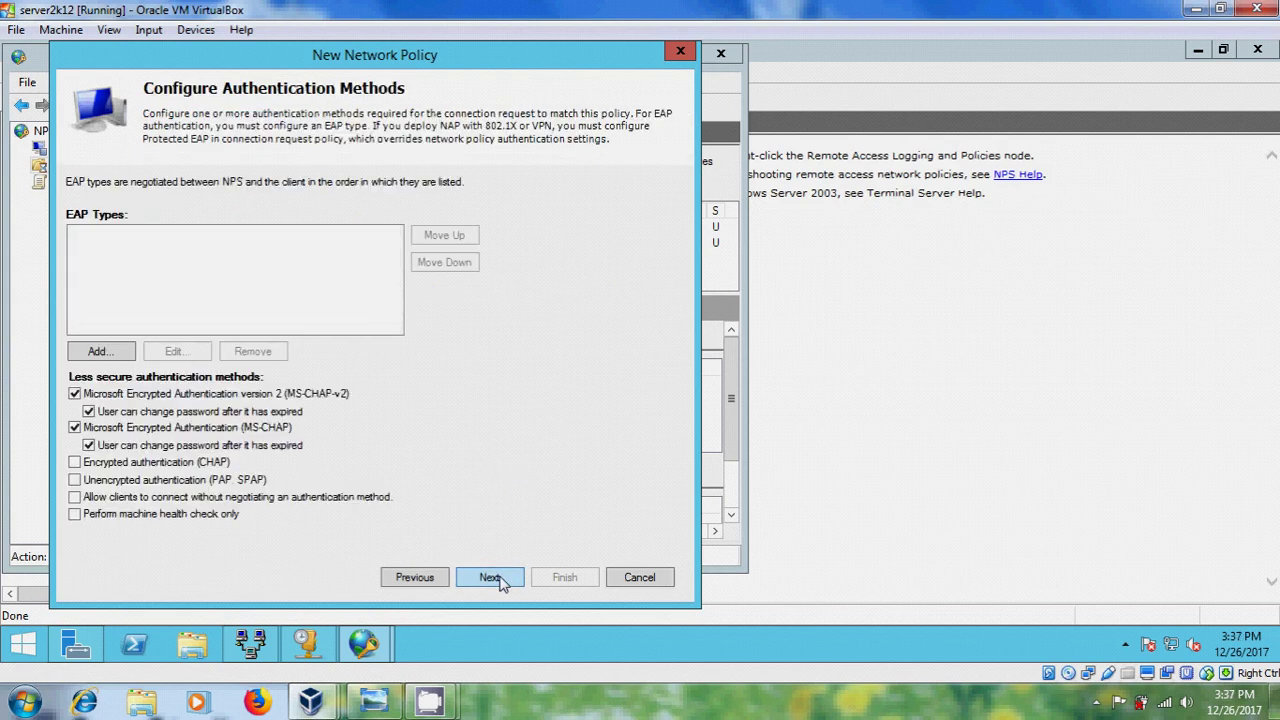
pyautogui.click(490, 578)
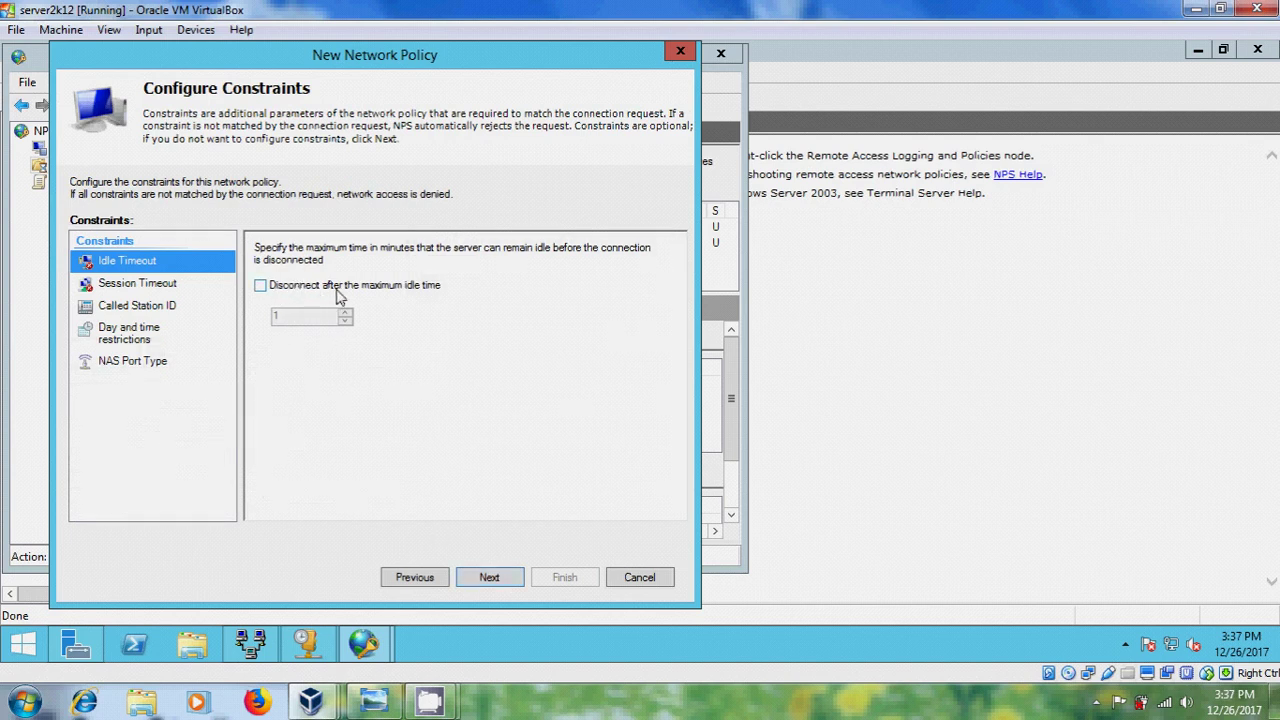
# Set a 5-minute maximum idle time disconnect, then finish and save the test policy.
pyautogui.click(418, 287)
pyautogui.click(345, 313)
pyautogui.click(345, 313)
pyautogui.click(345, 313)
pyautogui.click(345, 313)
pyautogui.click(489, 578)
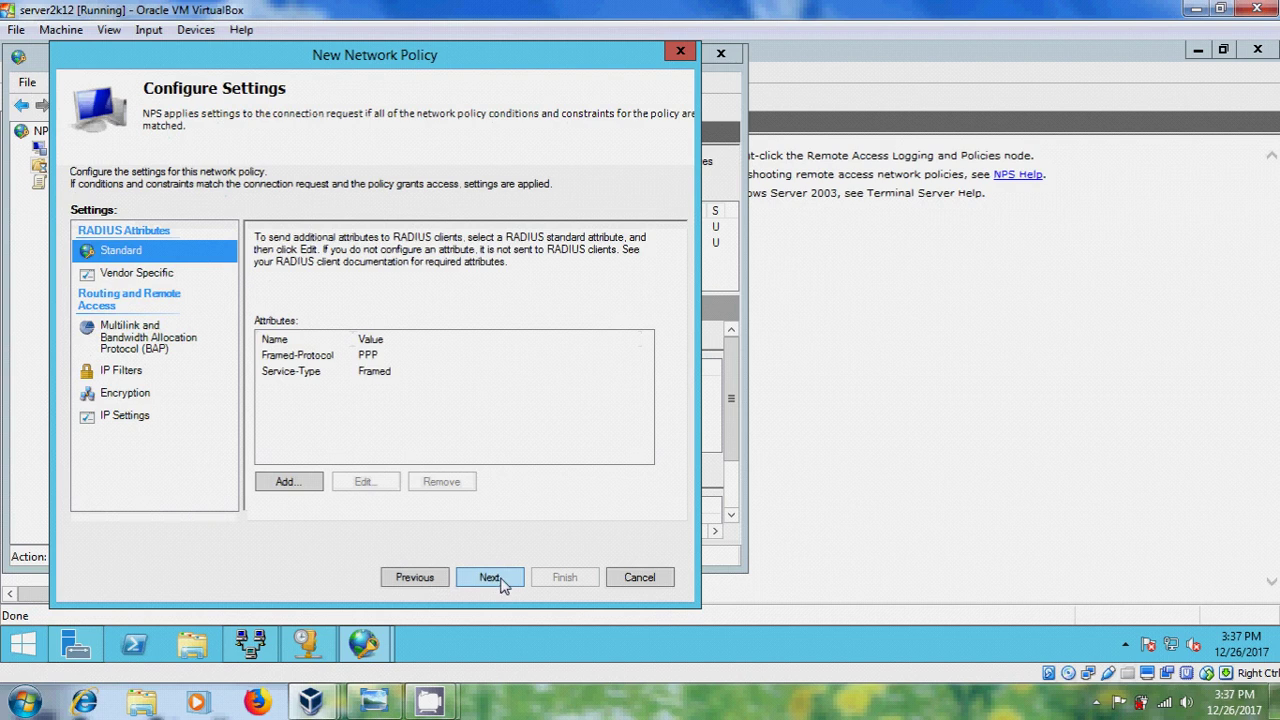
pyautogui.click(500, 580)
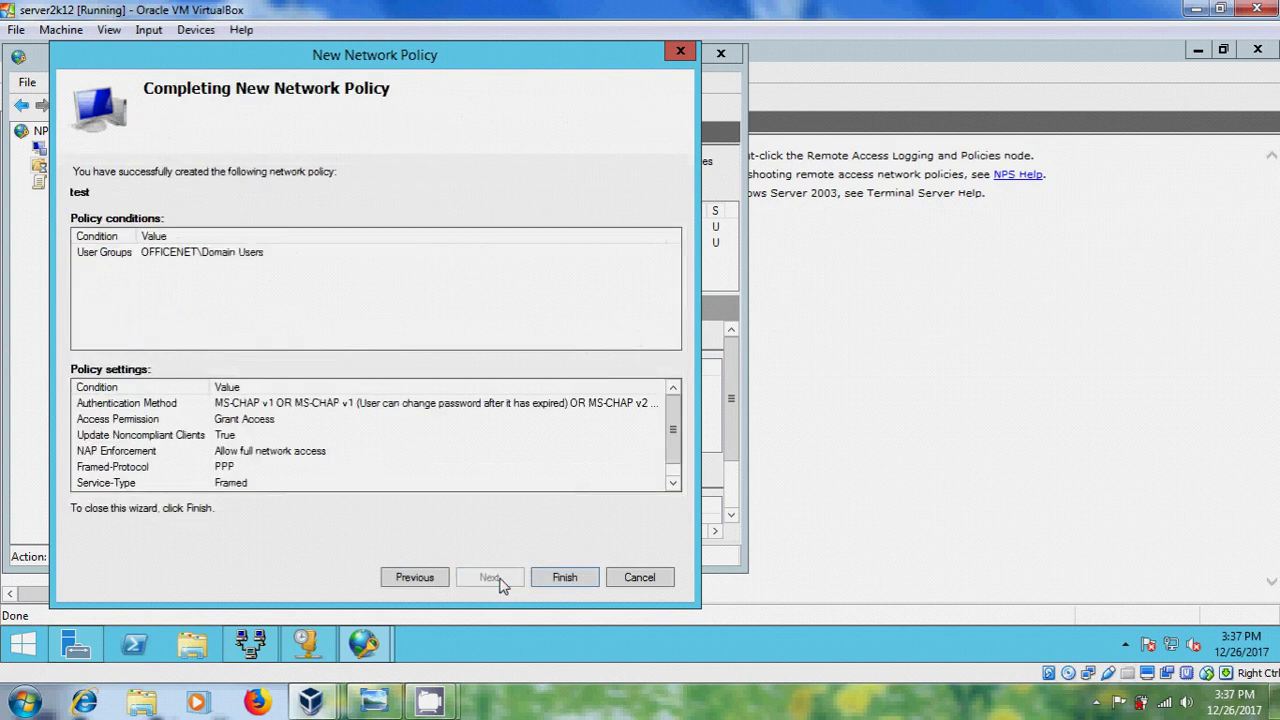
pyautogui.click(566, 578)
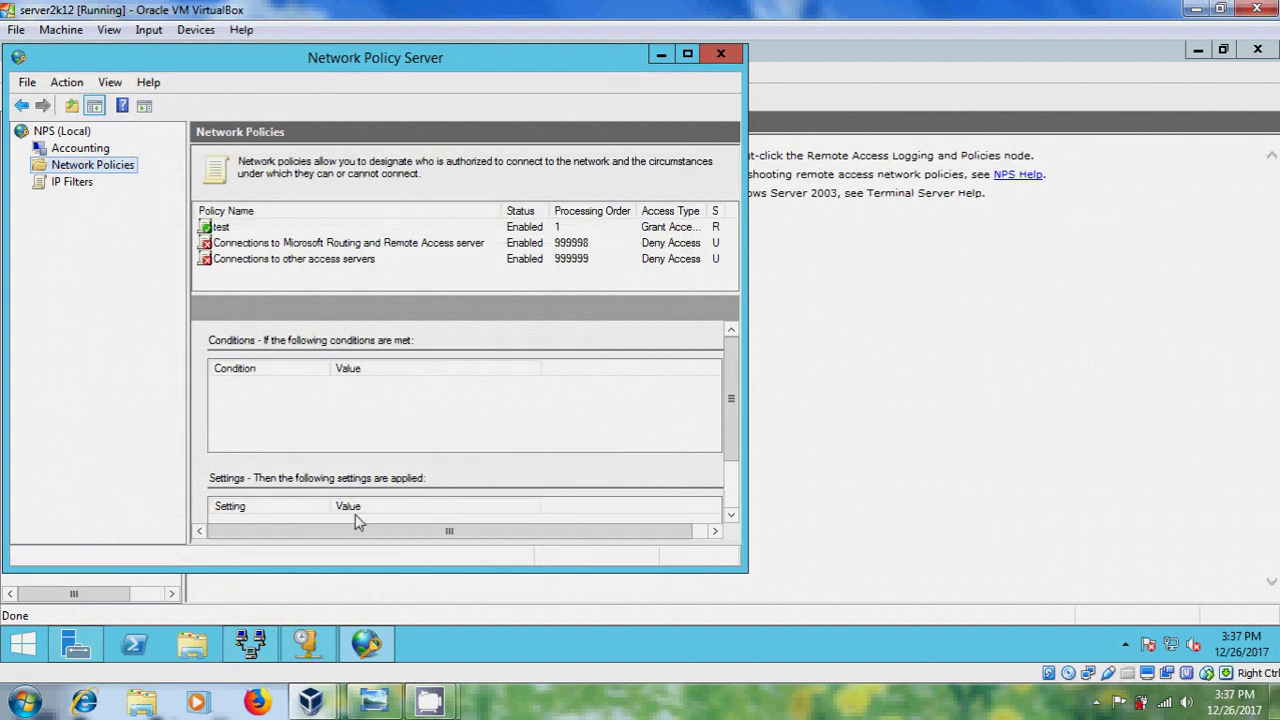
# Open Active Directory Users and Computers from Server Manager Tools and select the Administrator account.
pyautogui.click(76, 645)
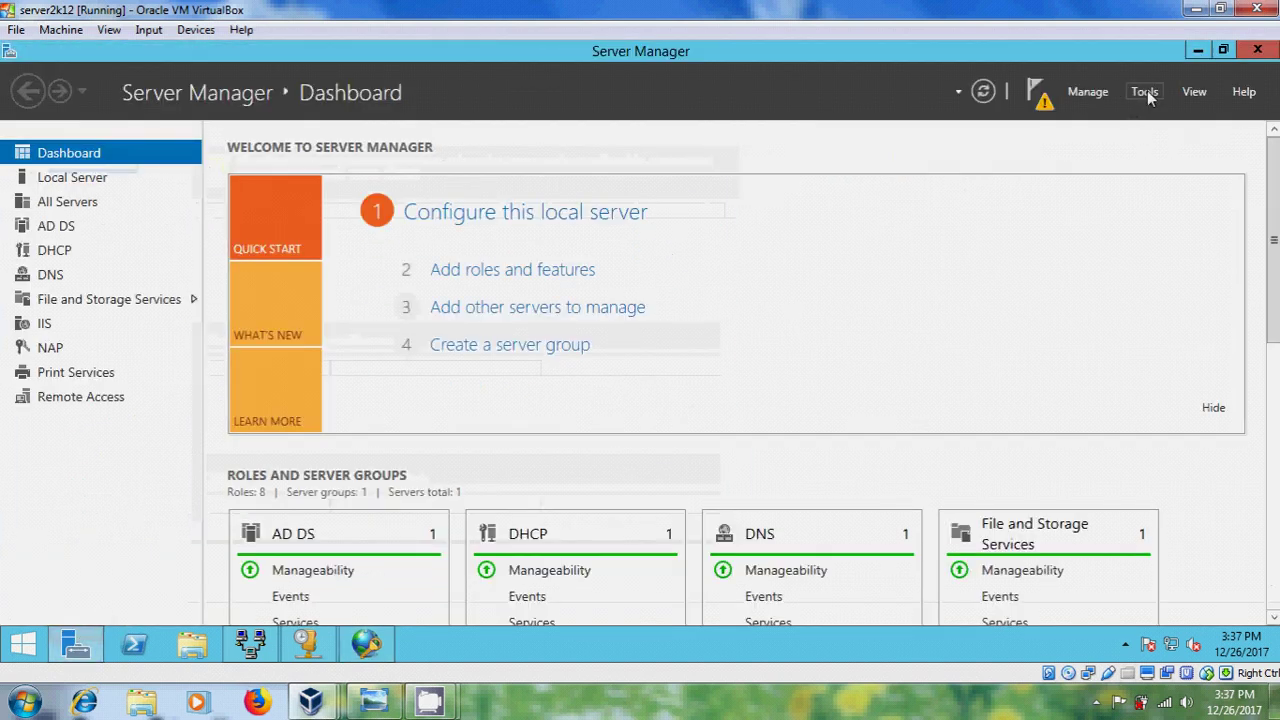
pyautogui.click(1145, 91)
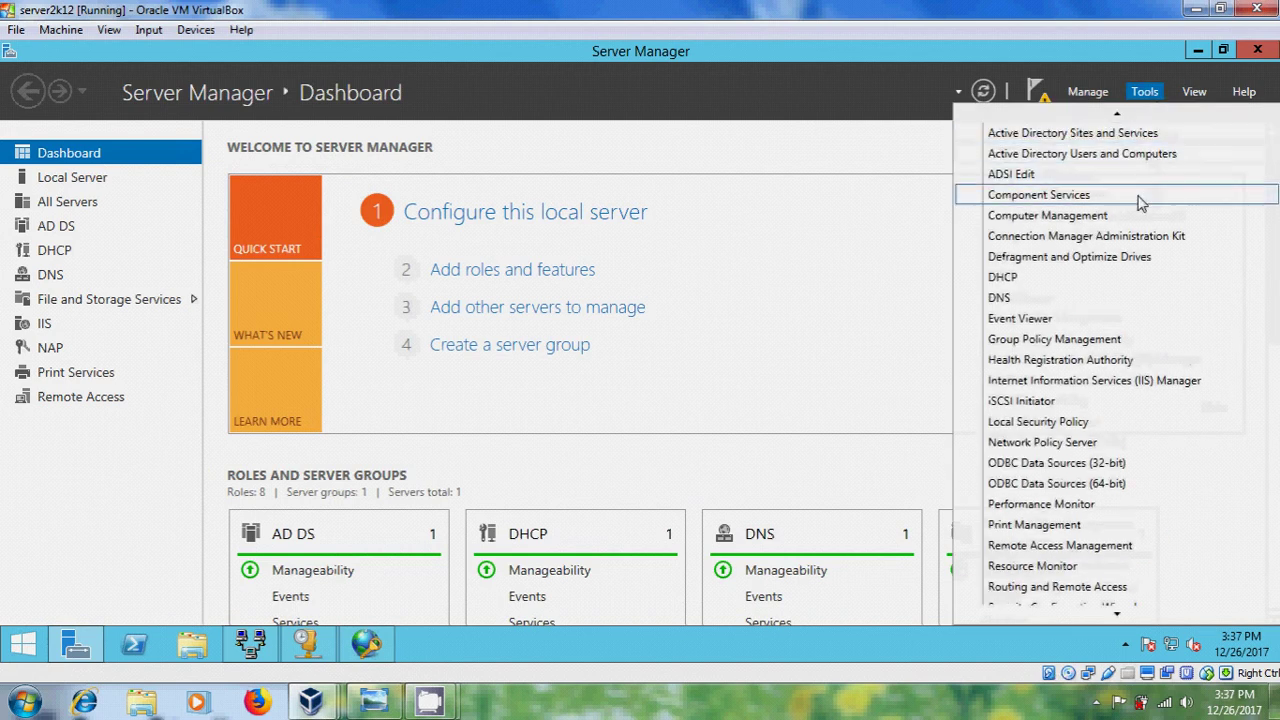
pyautogui.click(1166, 156)
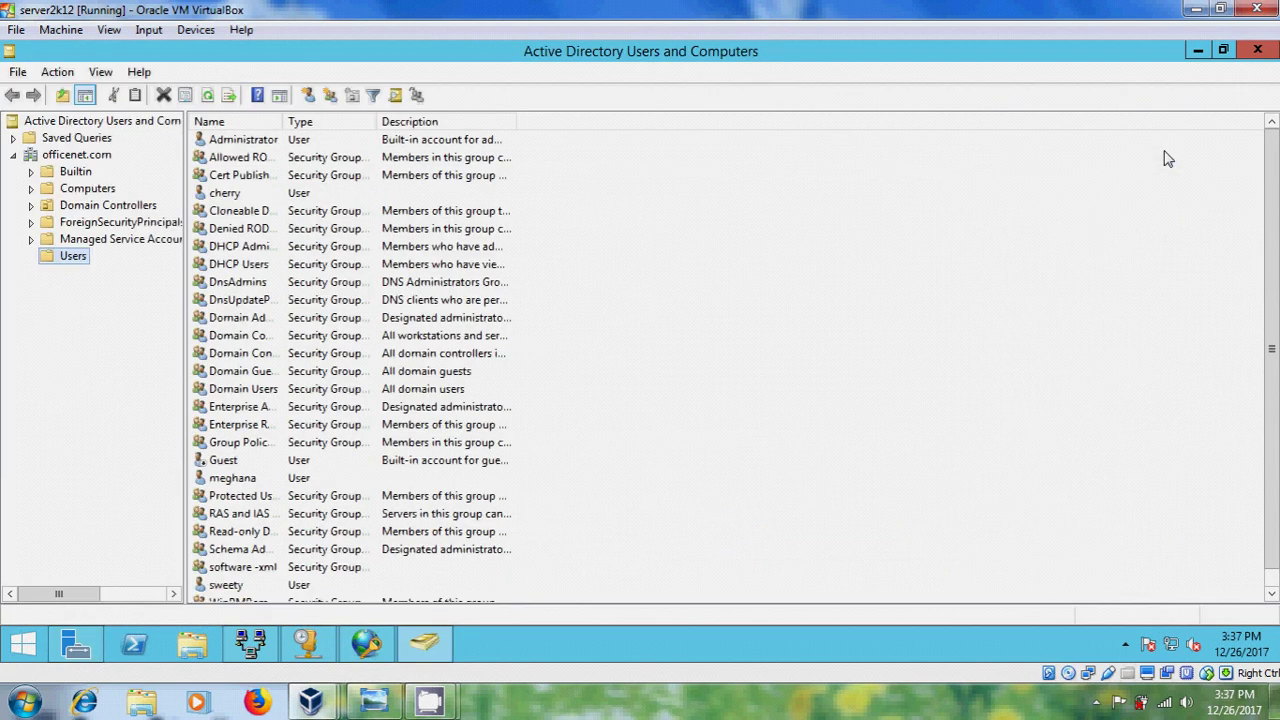
pyautogui.click(250, 140)
# Copy the Administrator account into a new user, entering the user's first name and logon name.
pyautogui.rightClick(250, 140)
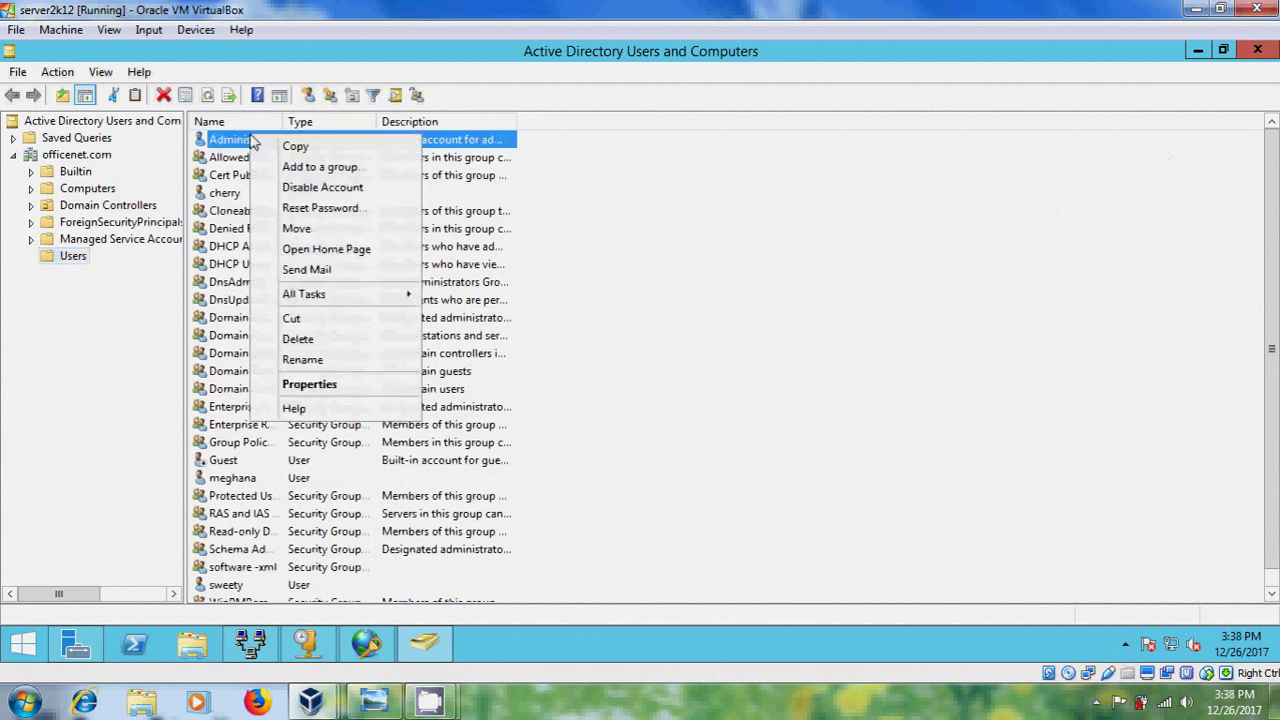
pyautogui.click(330, 151)
pyautogui.write('ra')
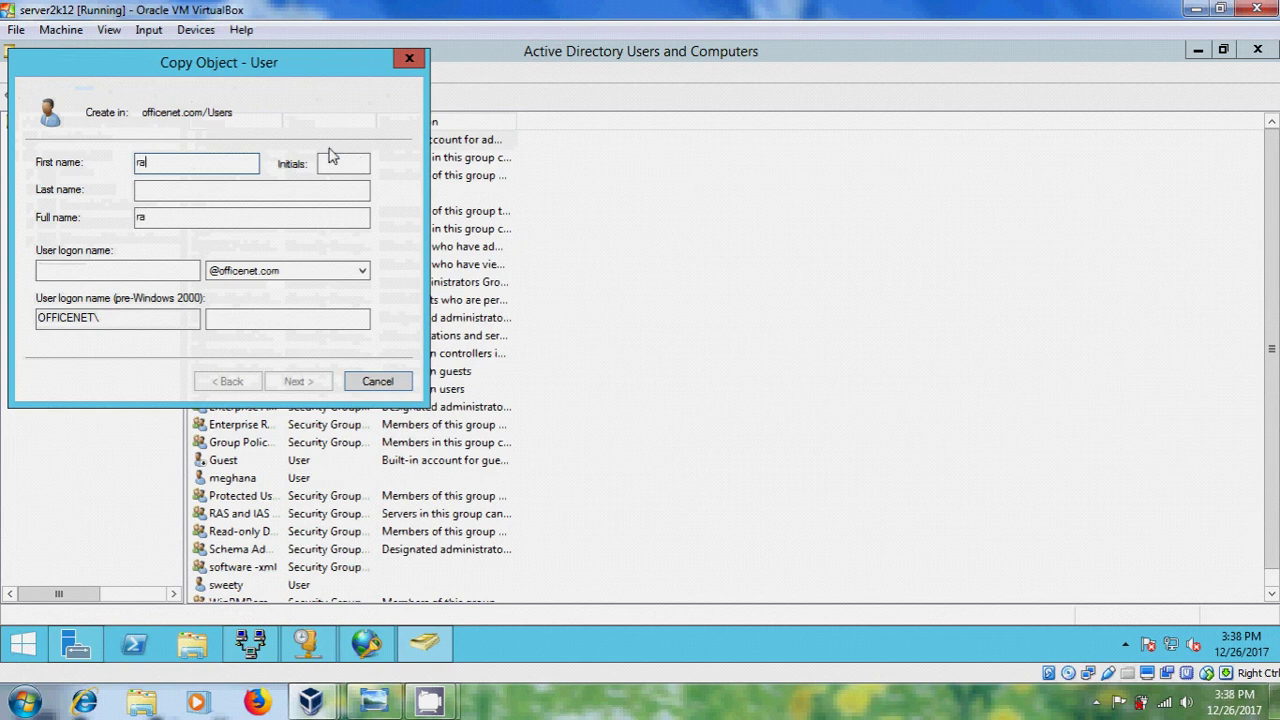
pyautogui.write('ju')
pyautogui.click(142, 274)
pyautogui.write('r')
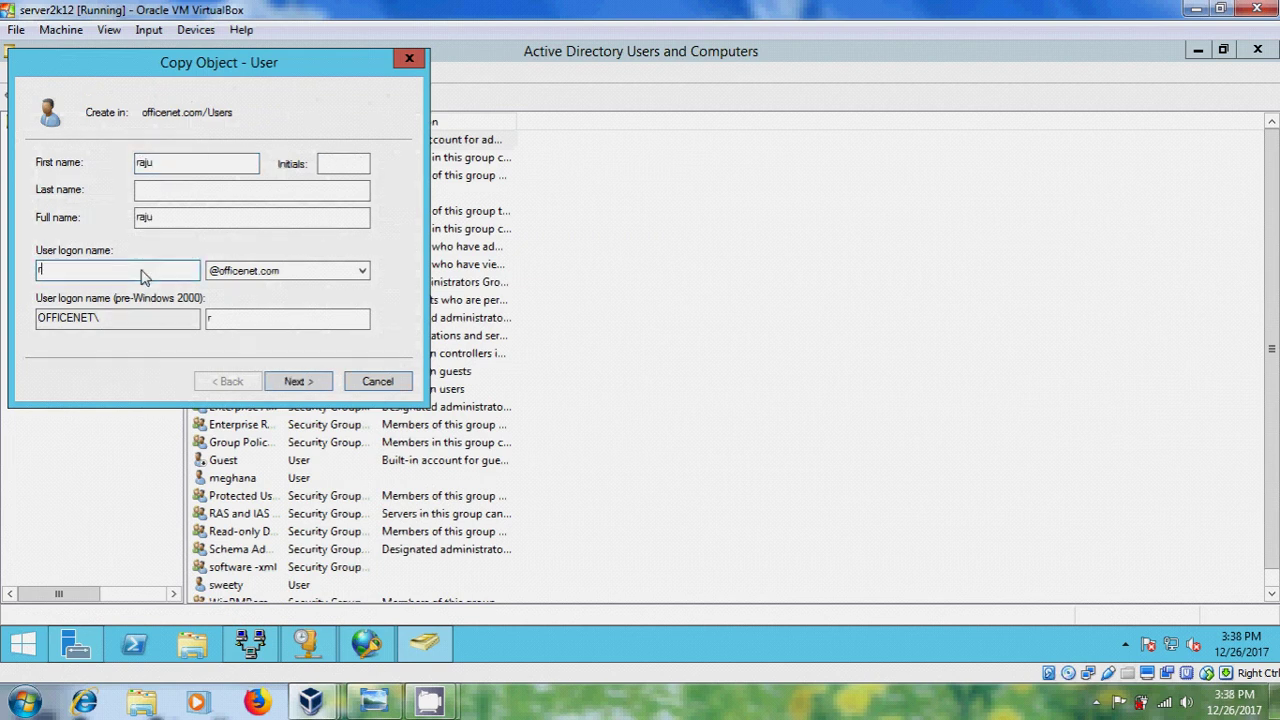
pyautogui.write('aju')
pyautogui.click(298, 384)
# Set the account password, block password changes, make it never expire, and create the user.
pyautogui.write('•')
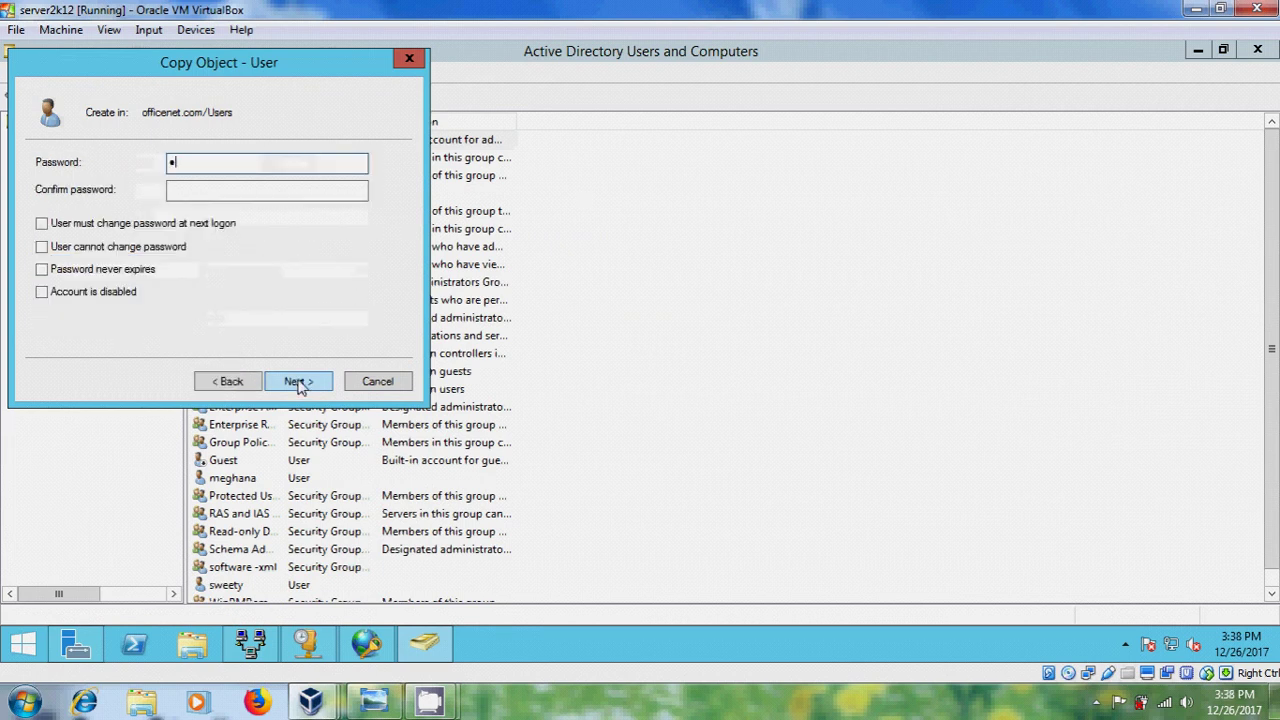
pyautogui.write('••••••••')
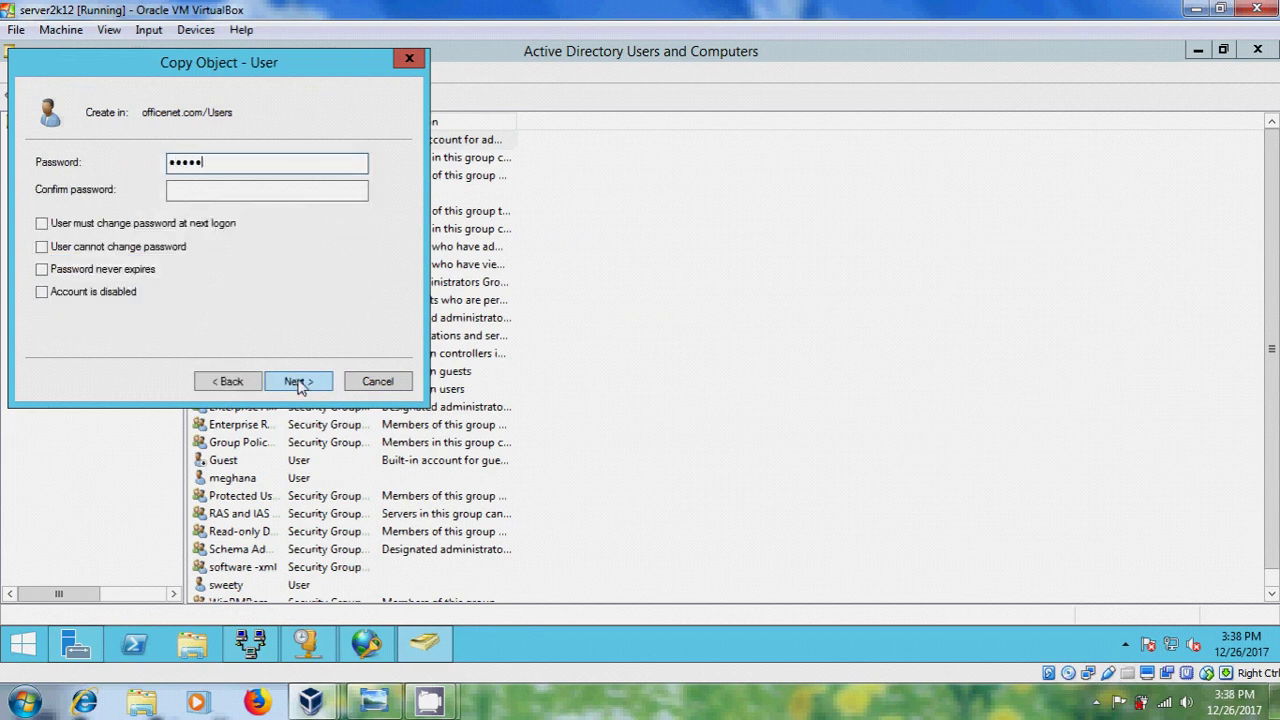
pyautogui.press('Tab')
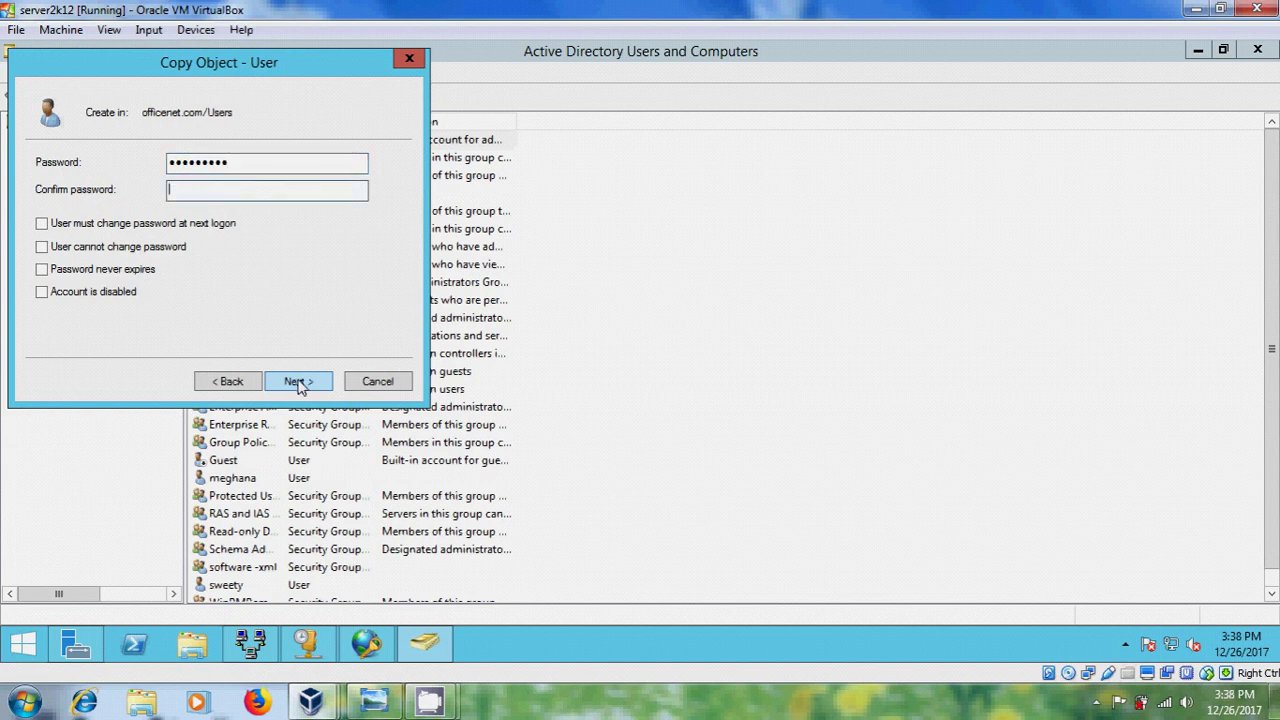
pyautogui.write('•••••••••')
pyautogui.click(121, 248)
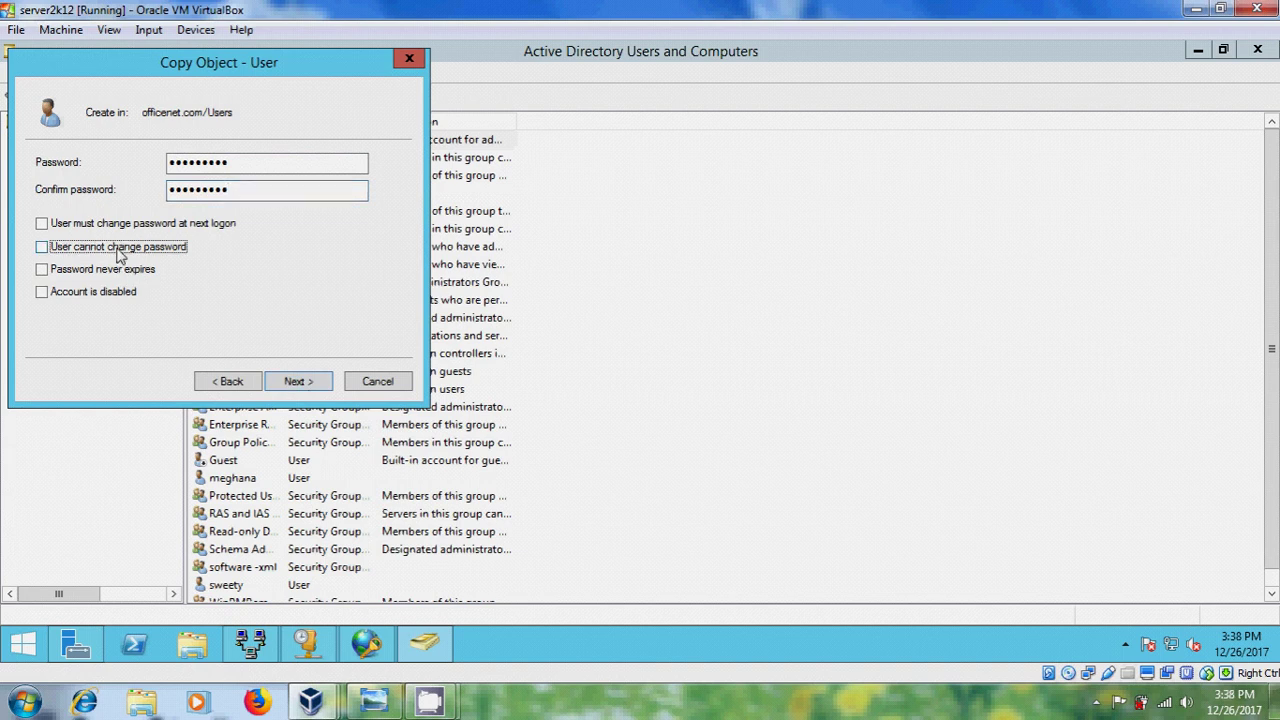
pyautogui.click(121, 272)
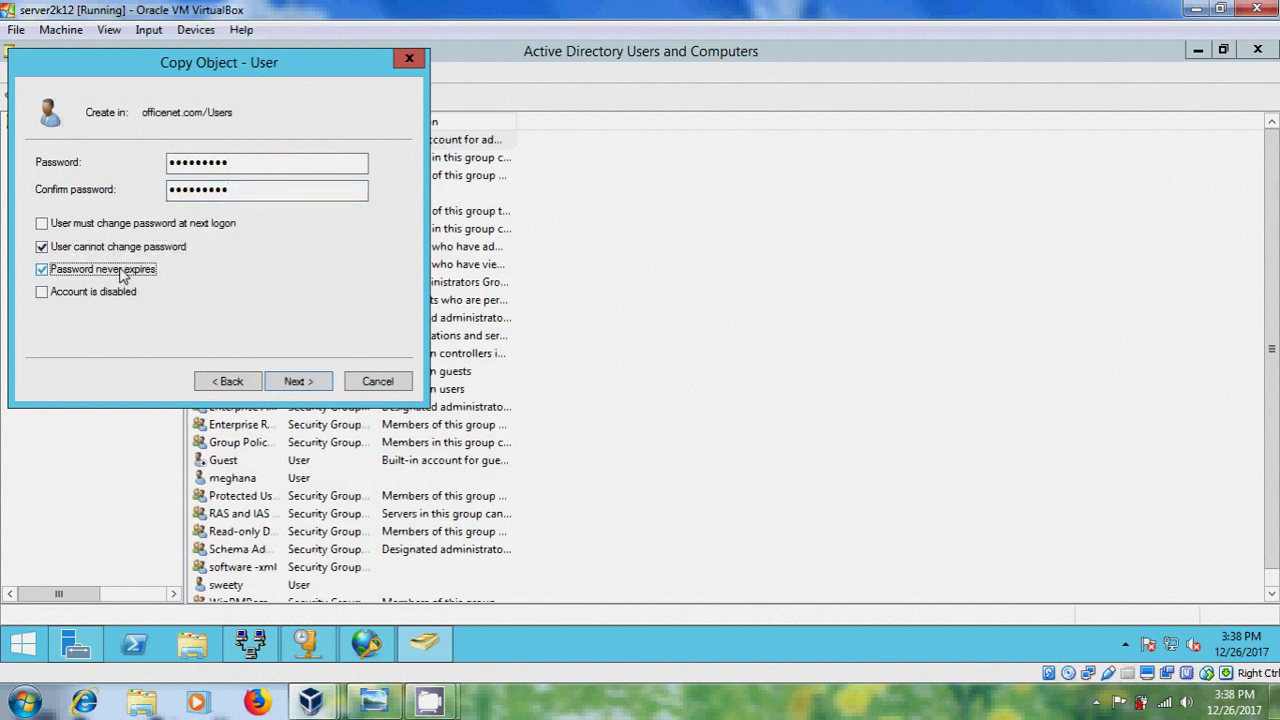
pyautogui.click(302, 383)
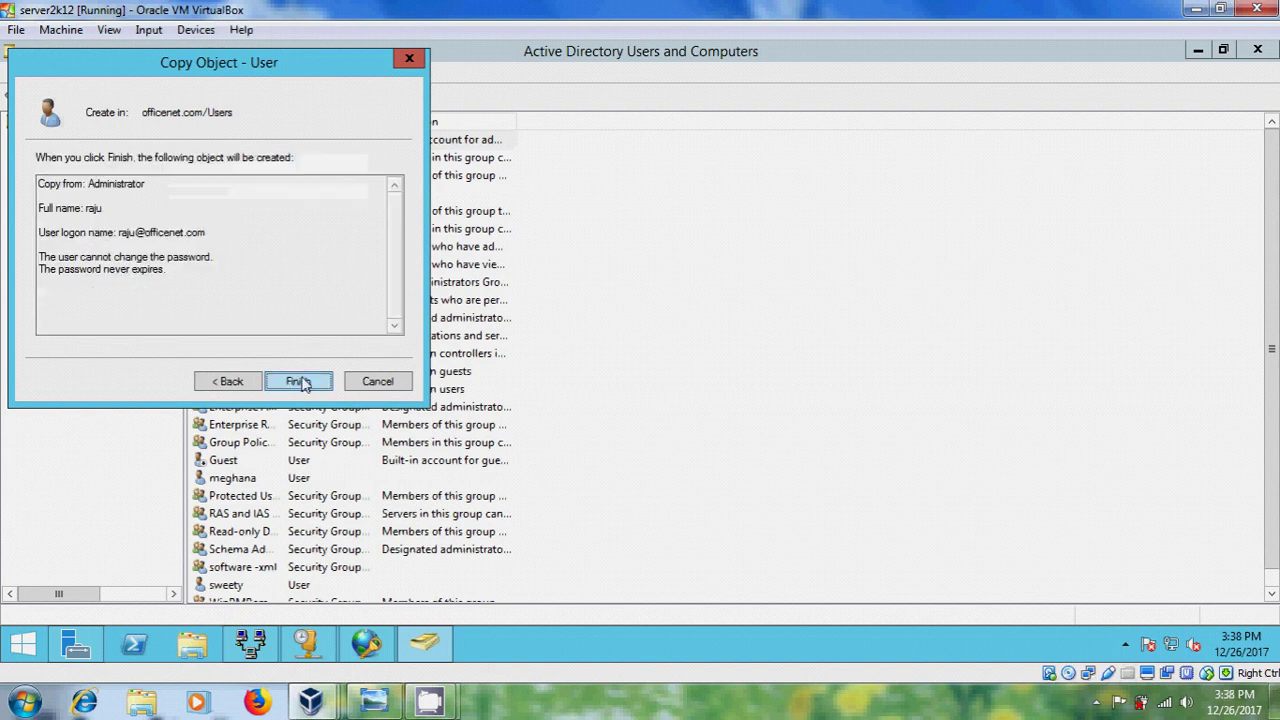
pyautogui.click(299, 382)
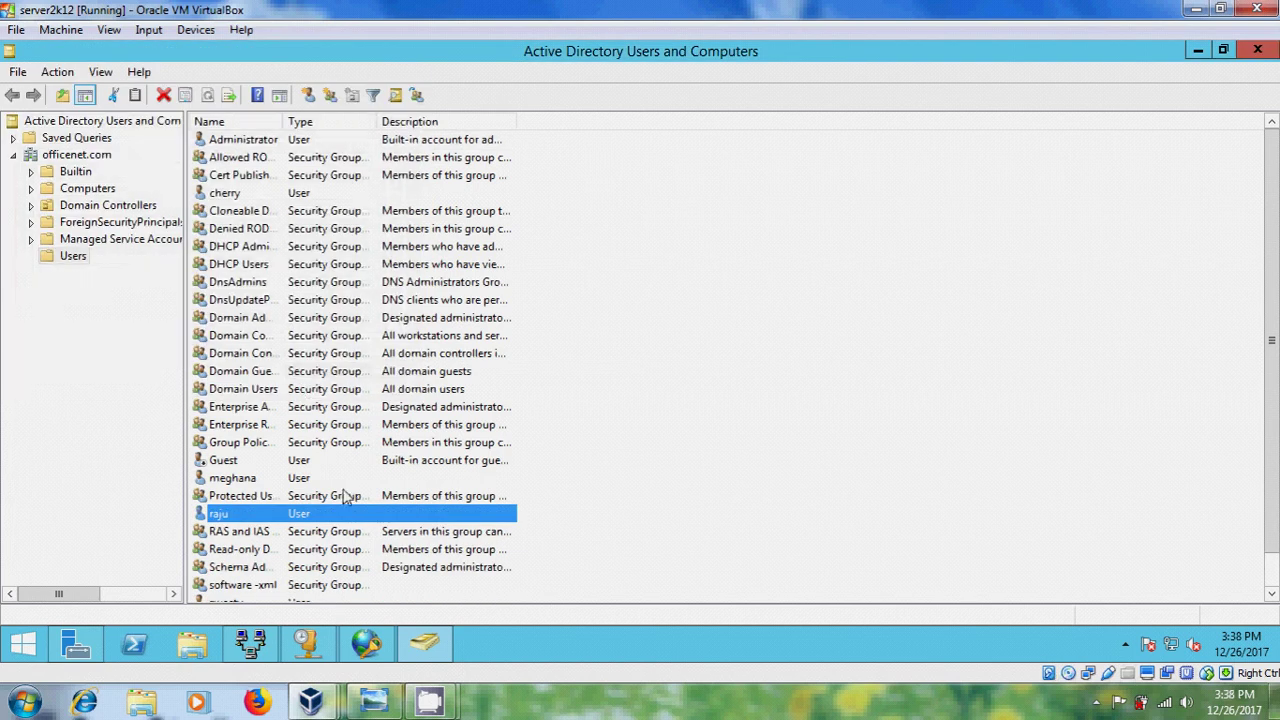
pyautogui.moveTo(318, 706)
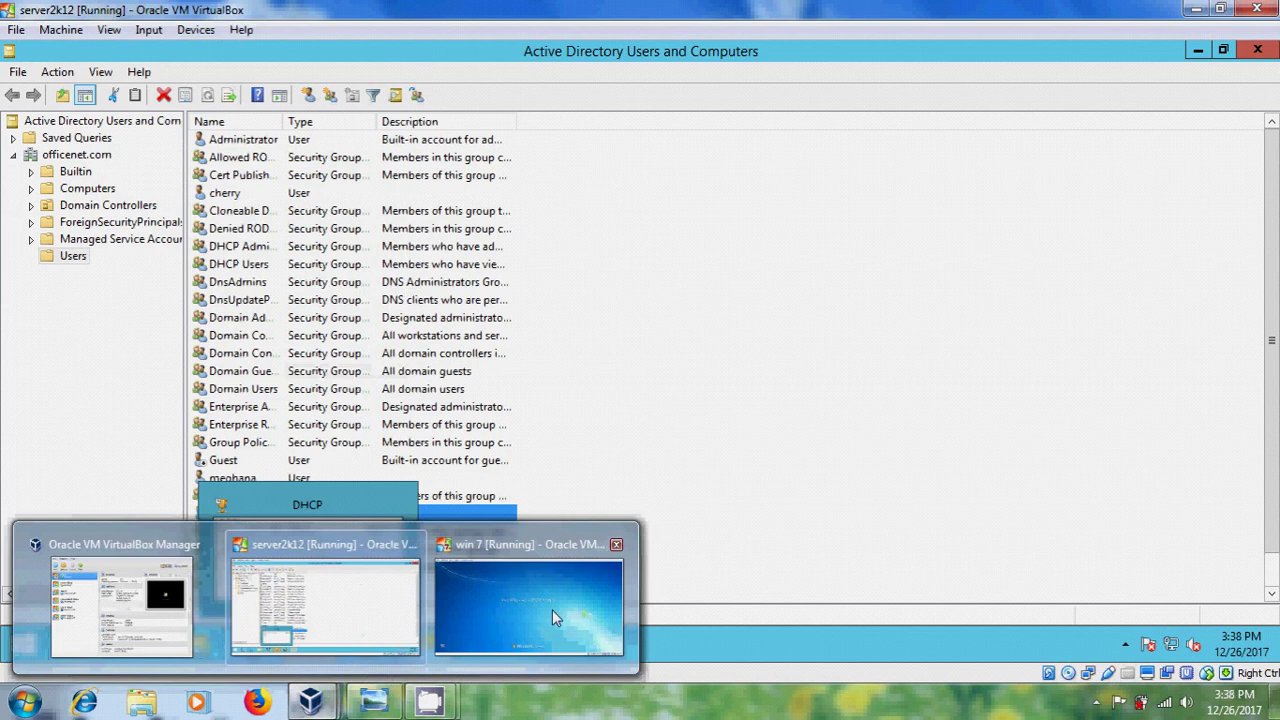
pyautogui.click(552, 609)
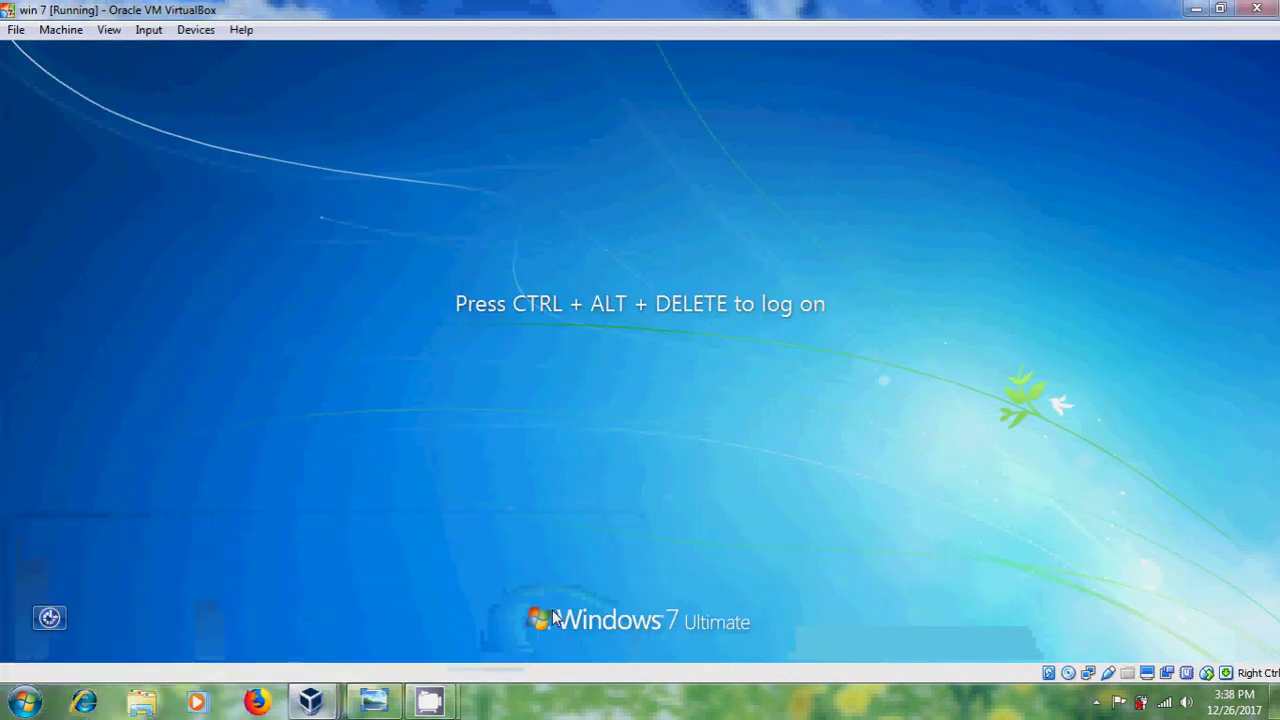
# Send Ctrl-Alt-Del to the Windows 7 VM and log on as the new domain user via Other User.
pyautogui.click(146, 32)
pyautogui.moveTo(235, 58)
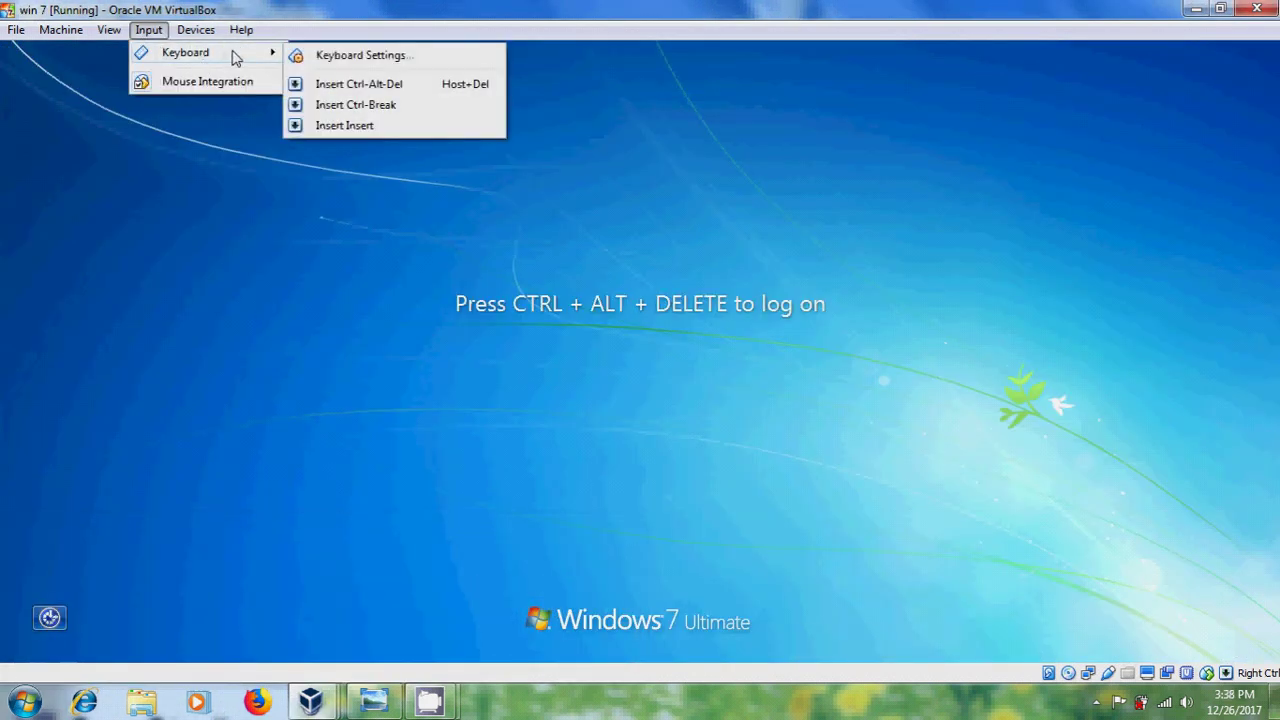
pyautogui.click(395, 84)
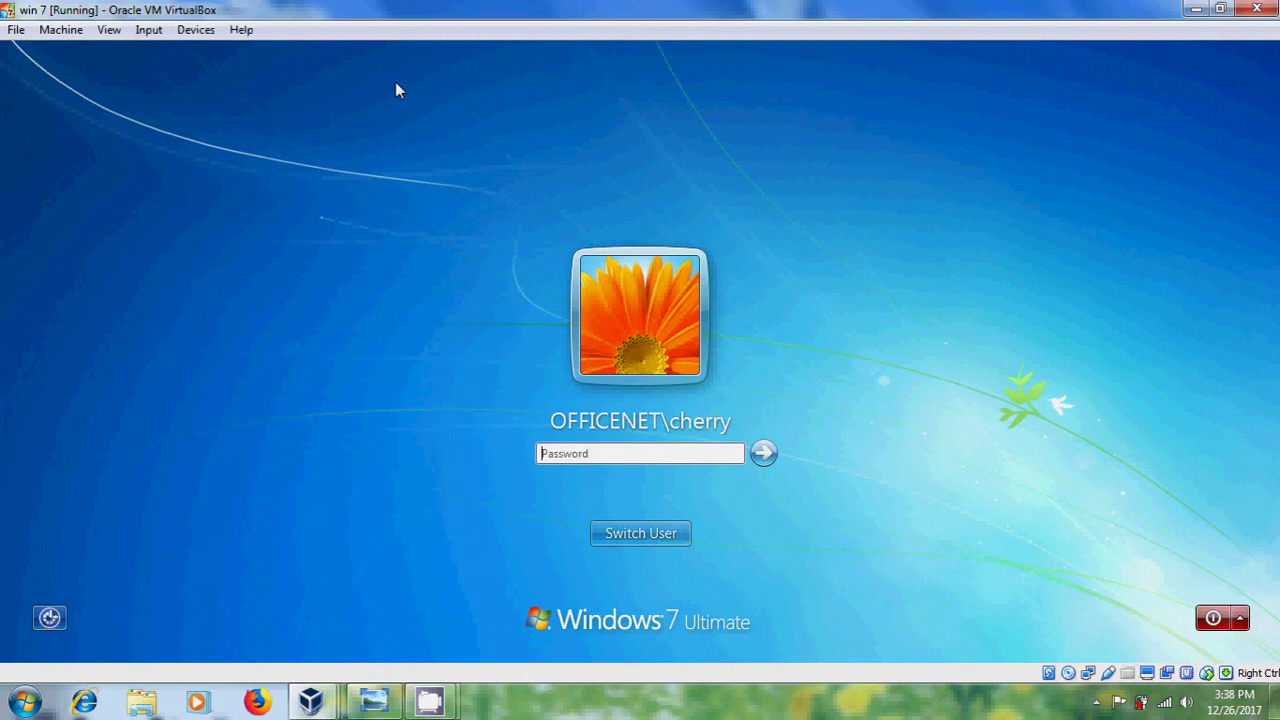
pyautogui.click(666, 540)
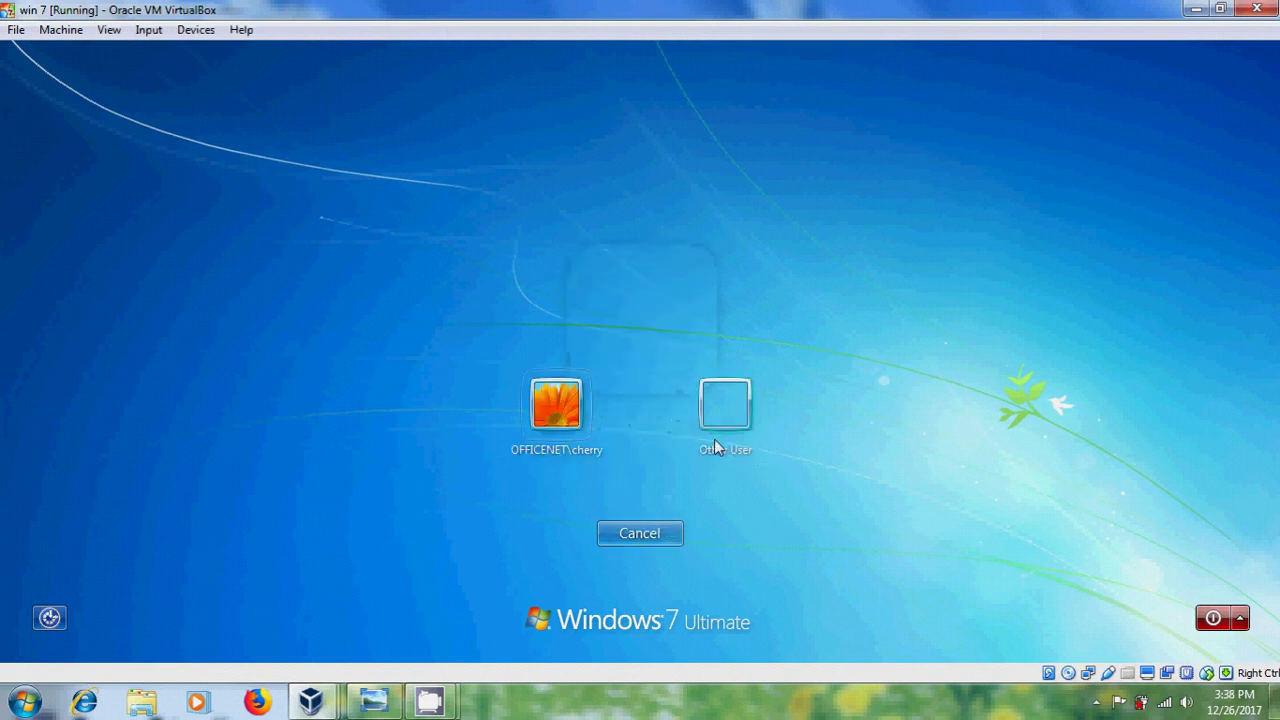
pyautogui.click(727, 410)
pyautogui.write('raju')
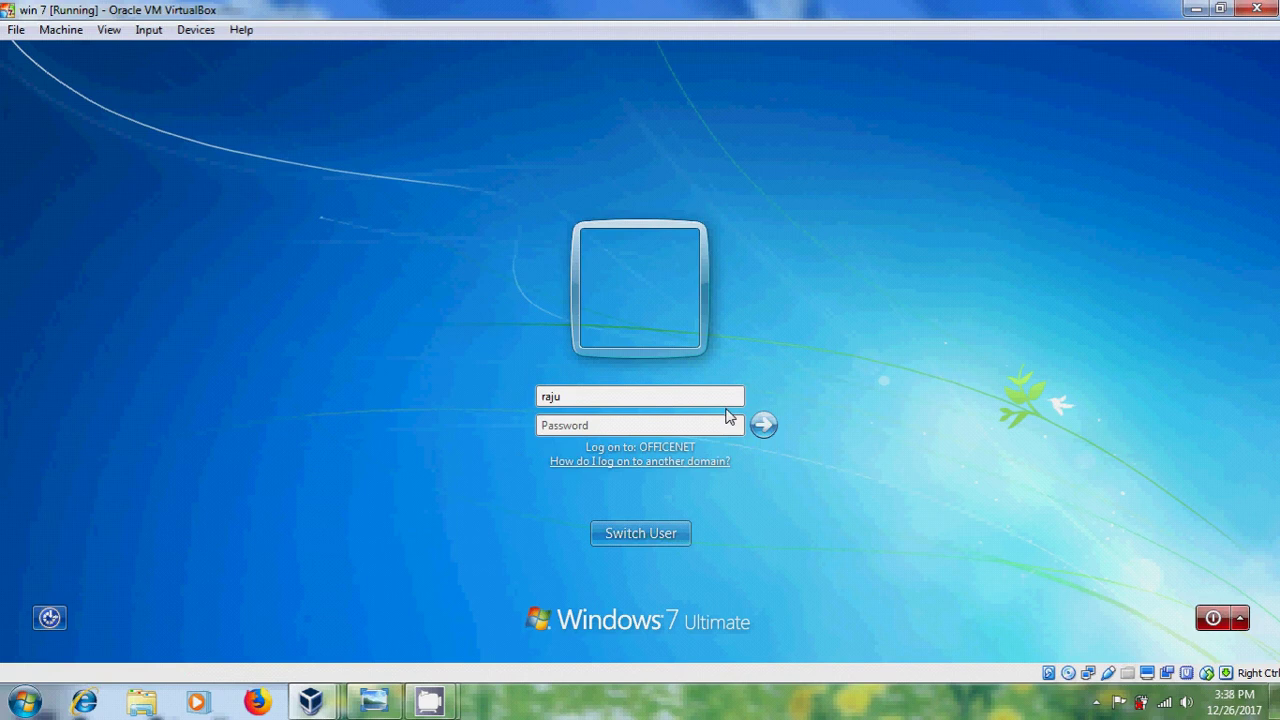
pyautogui.write('********')
pyautogui.press('Return')
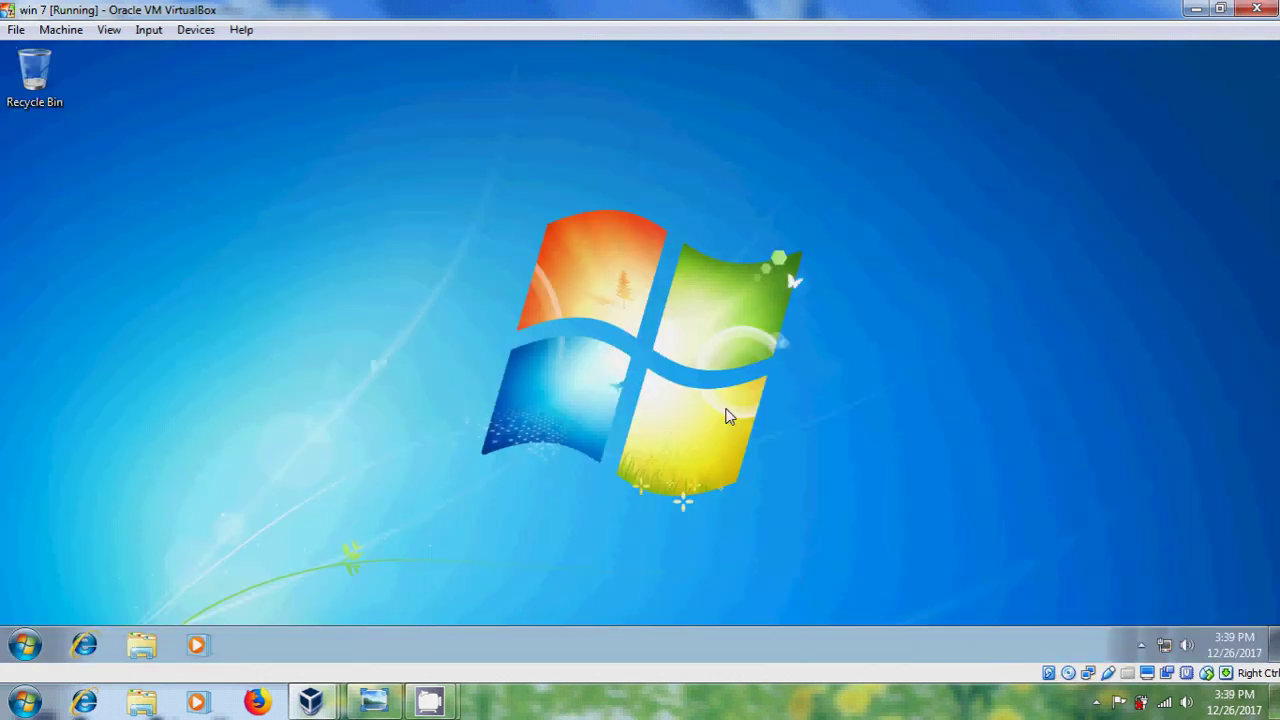
# From the network tray icon, open Network and Sharing Center and start Set up a new connection or network.
pyautogui.click(1167, 647)
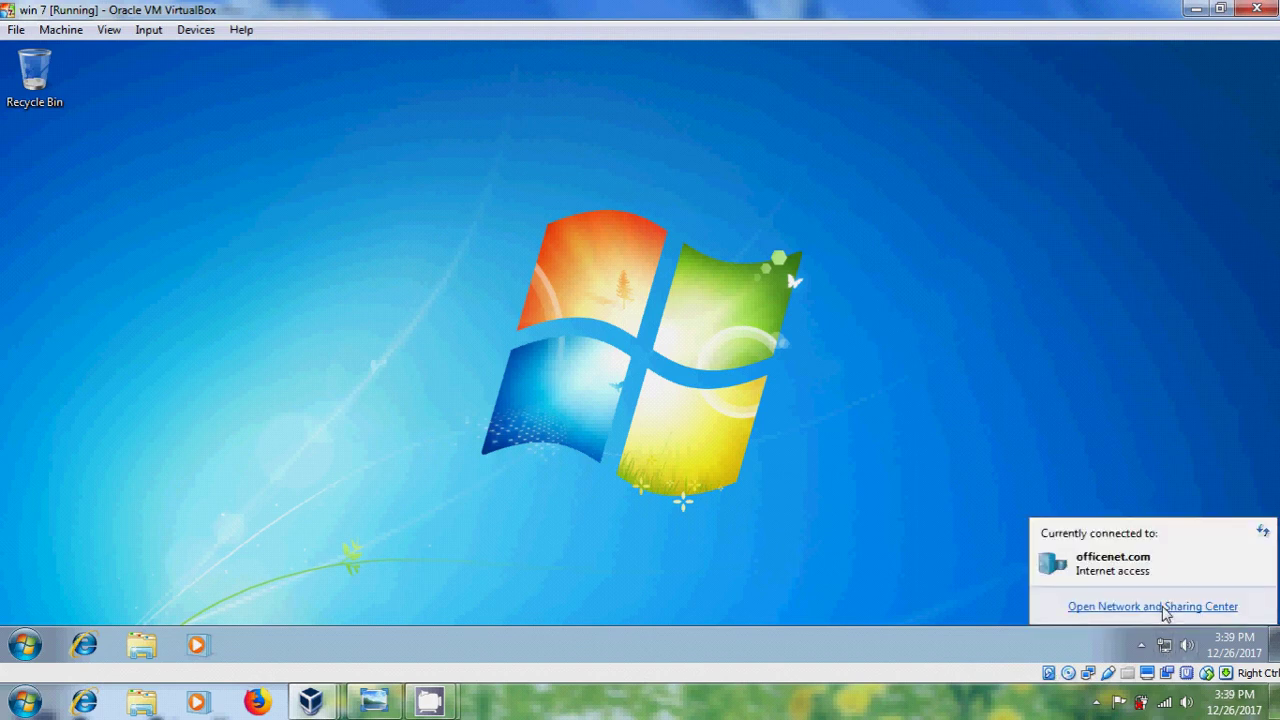
pyautogui.click(1163, 607)
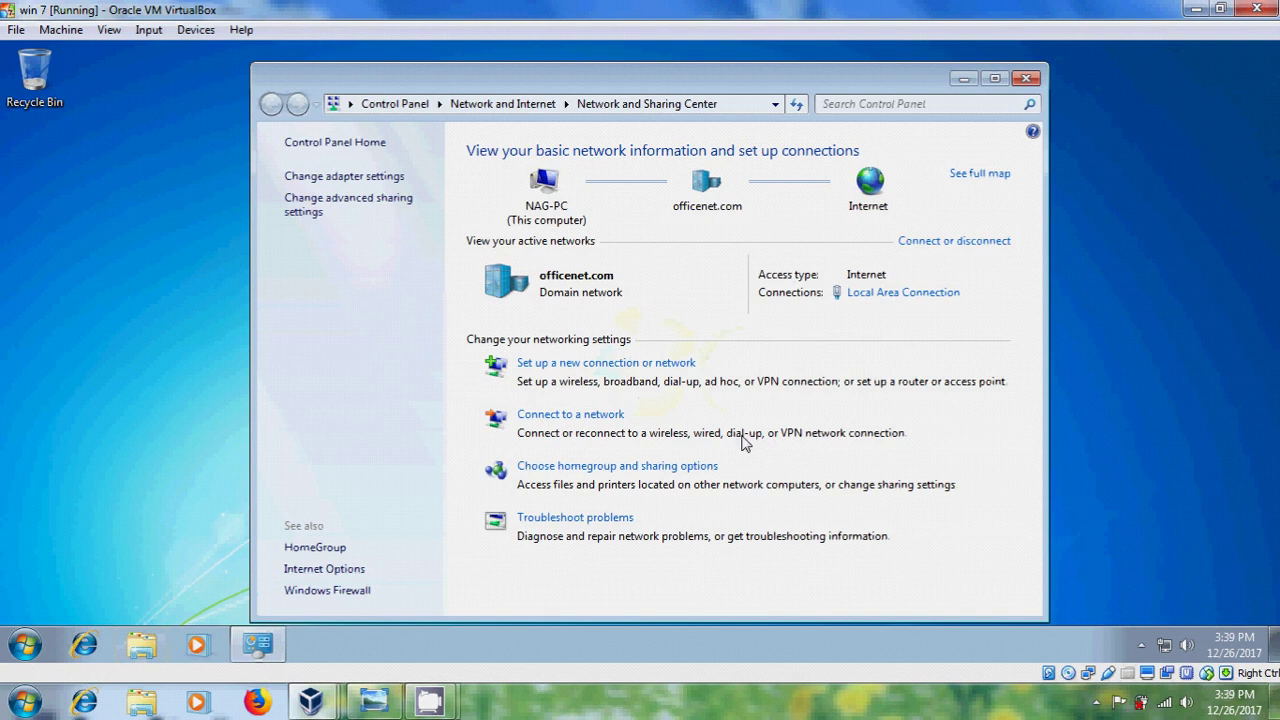
pyautogui.click(631, 366)
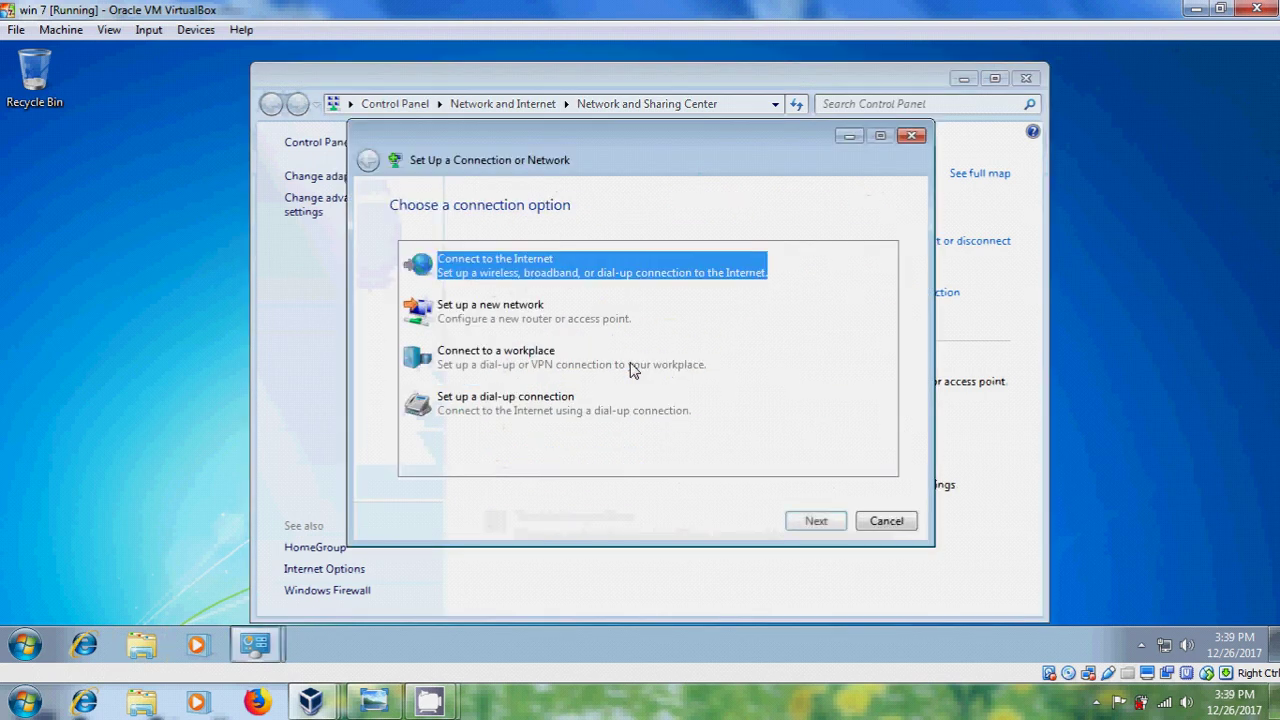
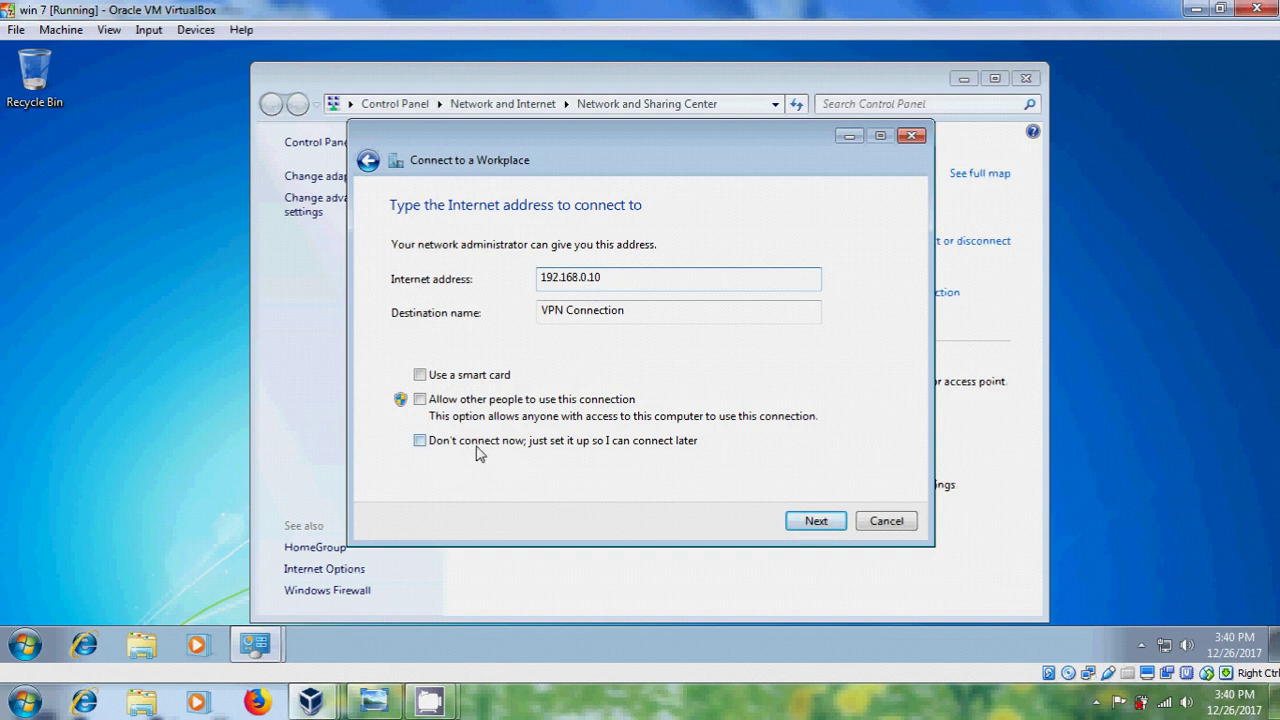
# Set up the VPN without connecting now, entering an officenet\ domain user name and password.
pyautogui.click(591, 449)
pyautogui.click(815, 524)
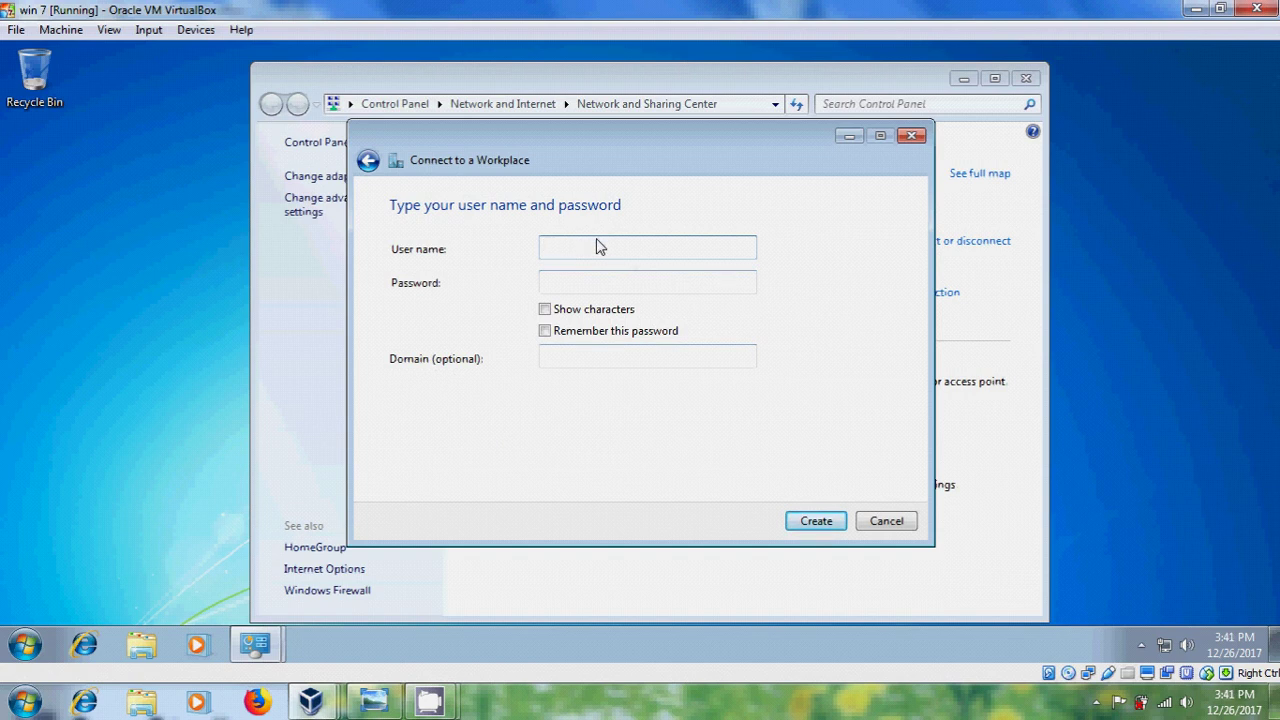
pyautogui.write('officenet\\u')
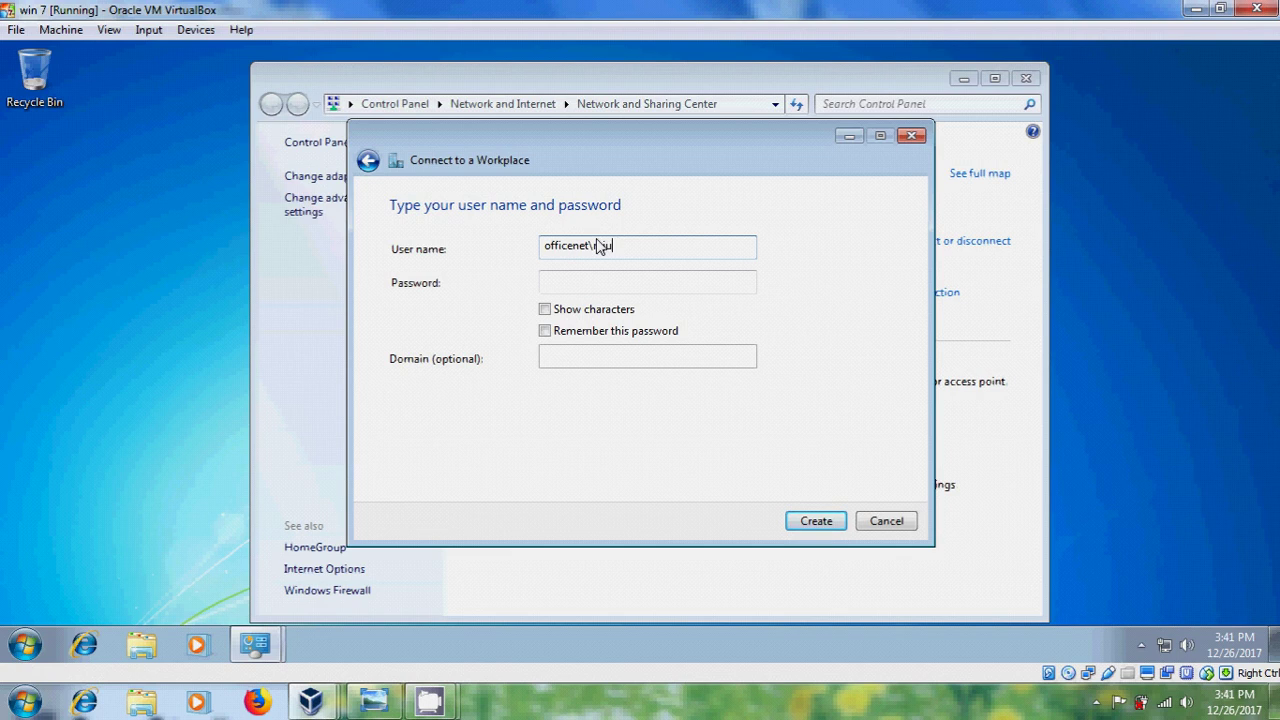
pyautogui.press('Tab')
pyautogui.write('••••••••')
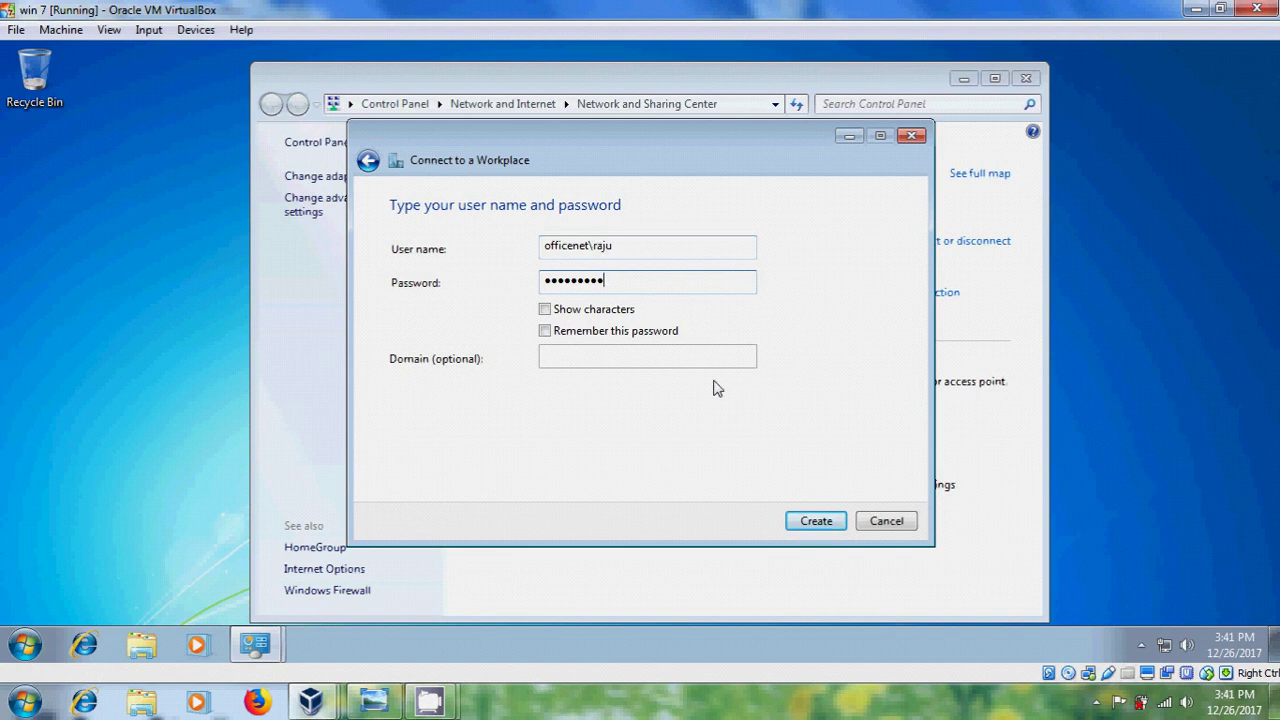
# Create the VPN Connection, connect it, and close the wizard once connected.
pyautogui.click(816, 521)
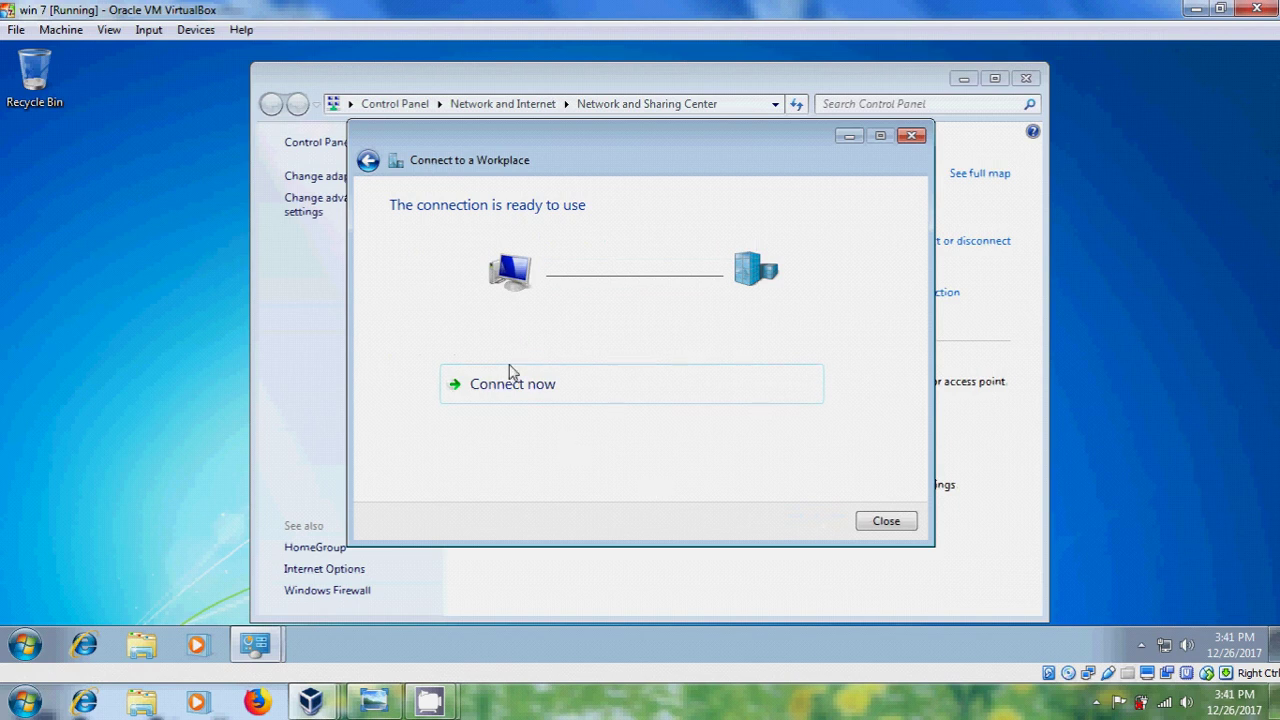
pyautogui.click(548, 388)
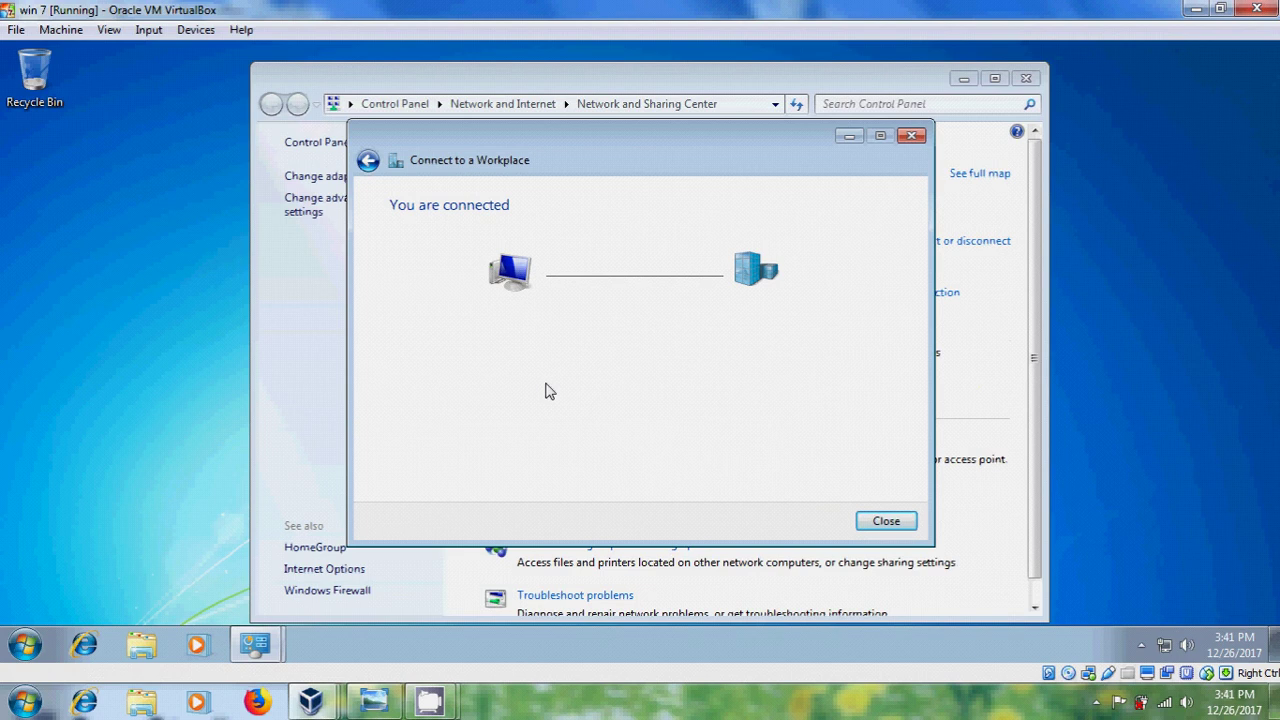
pyautogui.click(886, 521)
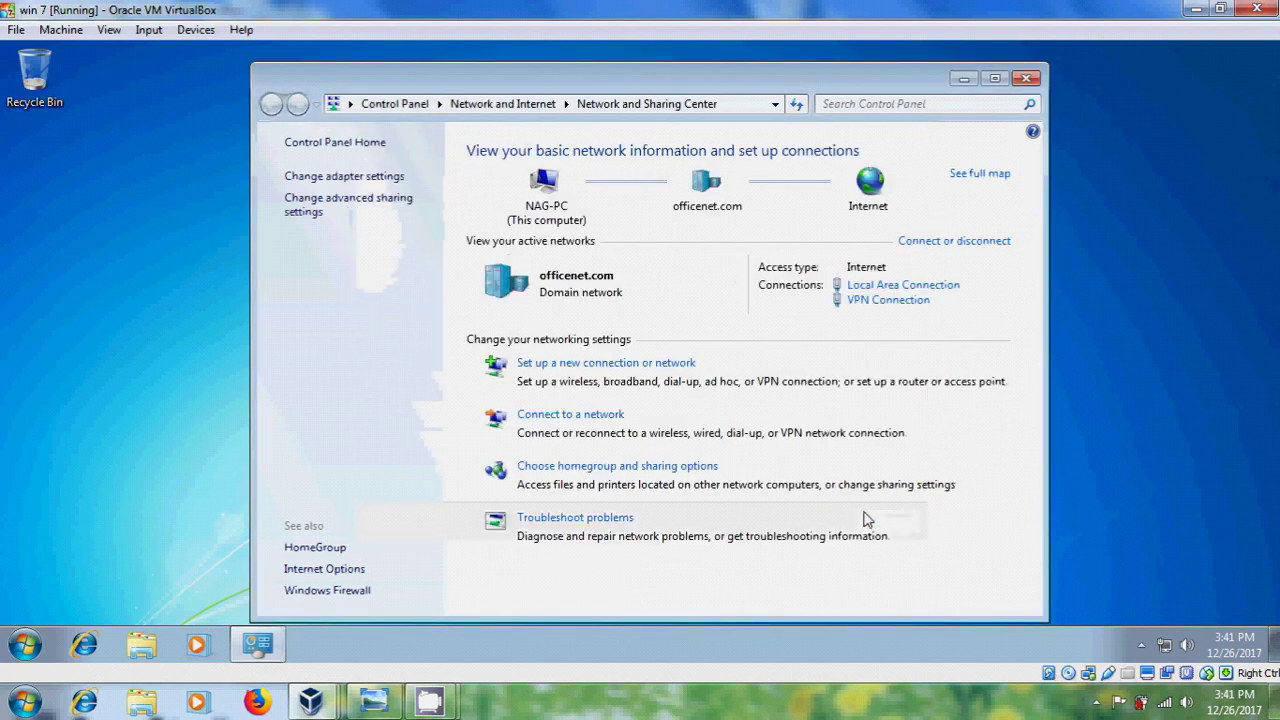
# Review the VPN Connection's PPP settings under Options, leaving them unchanged.
pyautogui.click(362, 178)
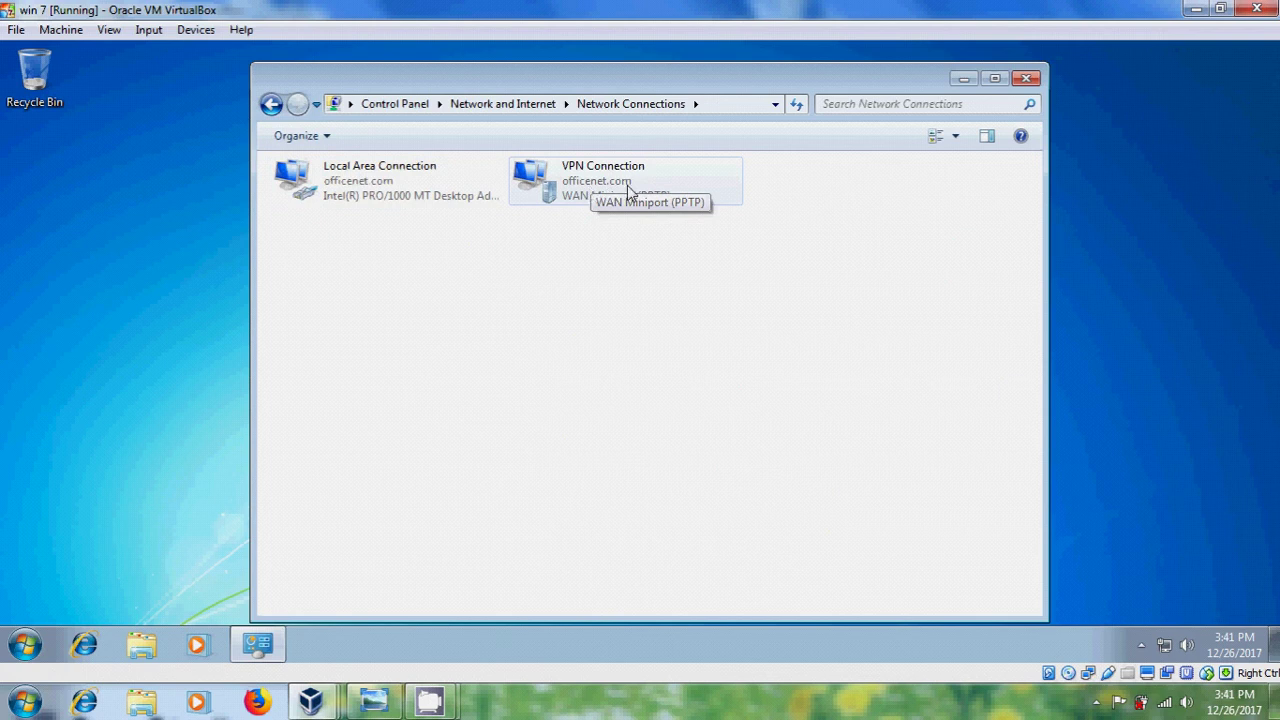
pyautogui.click(627, 188)
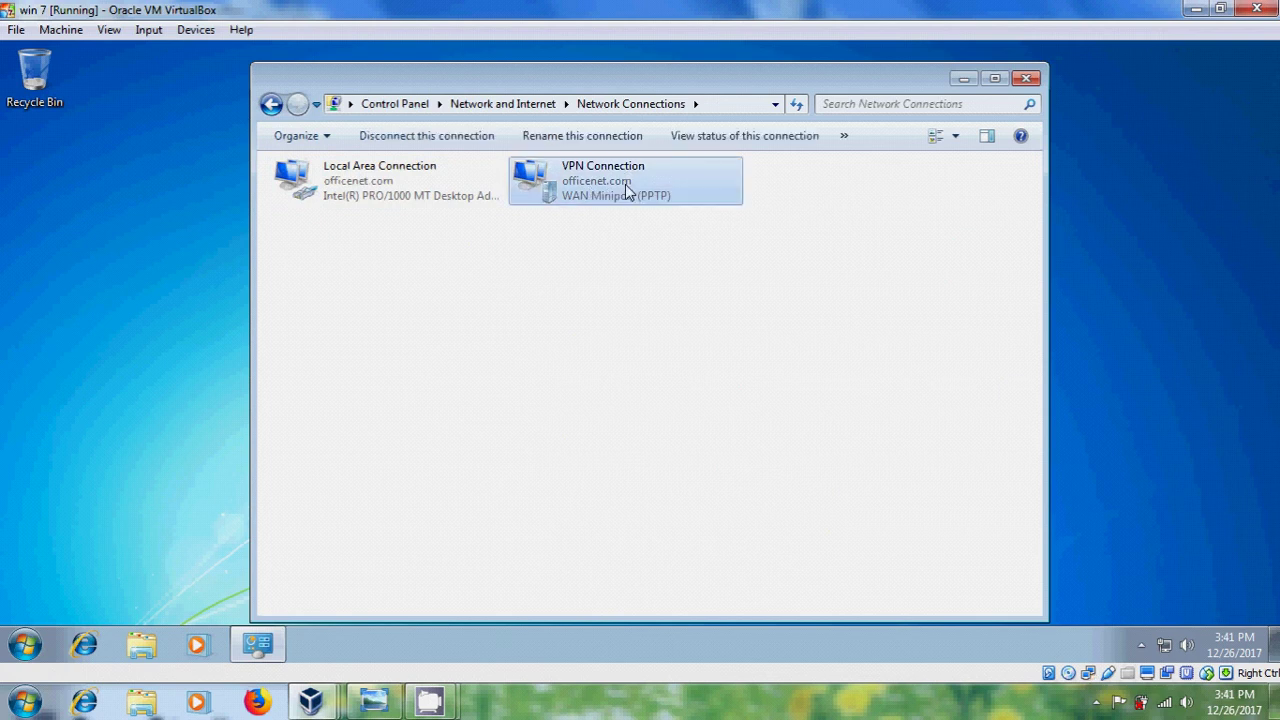
pyautogui.rightClick(627, 188)
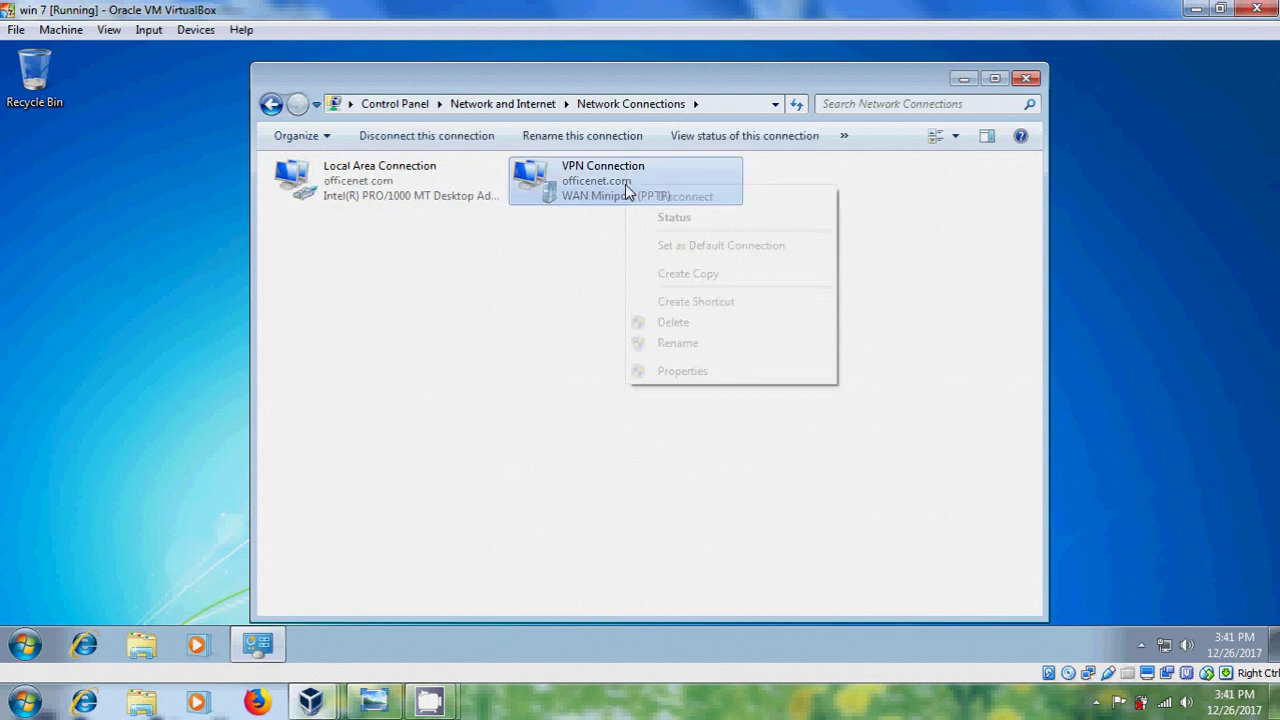
pyautogui.click(705, 373)
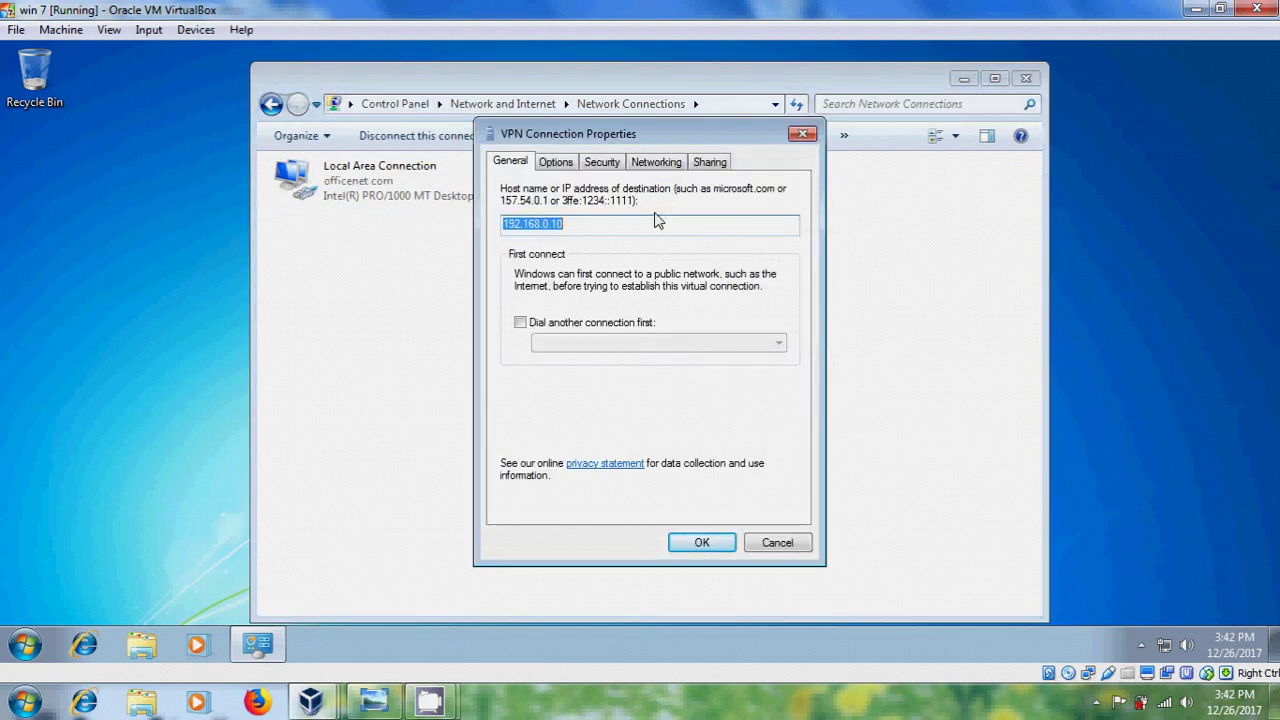
pyautogui.click(557, 166)
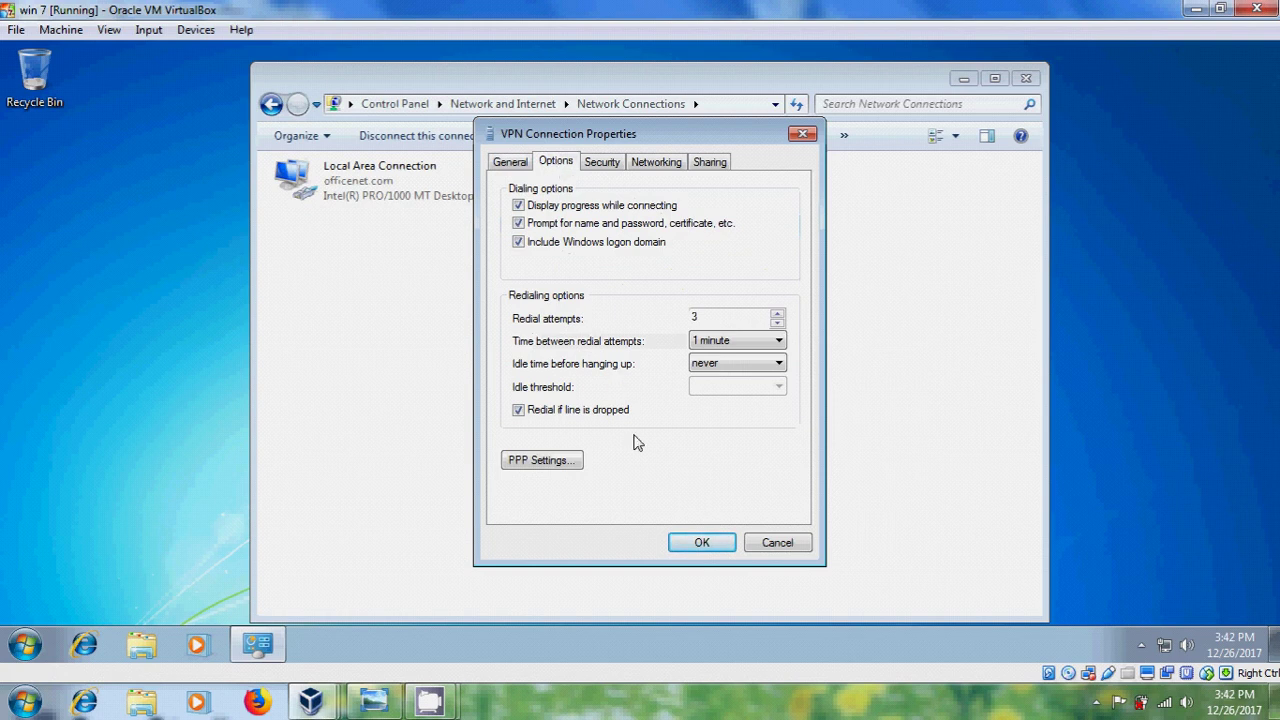
pyautogui.click(540, 460)
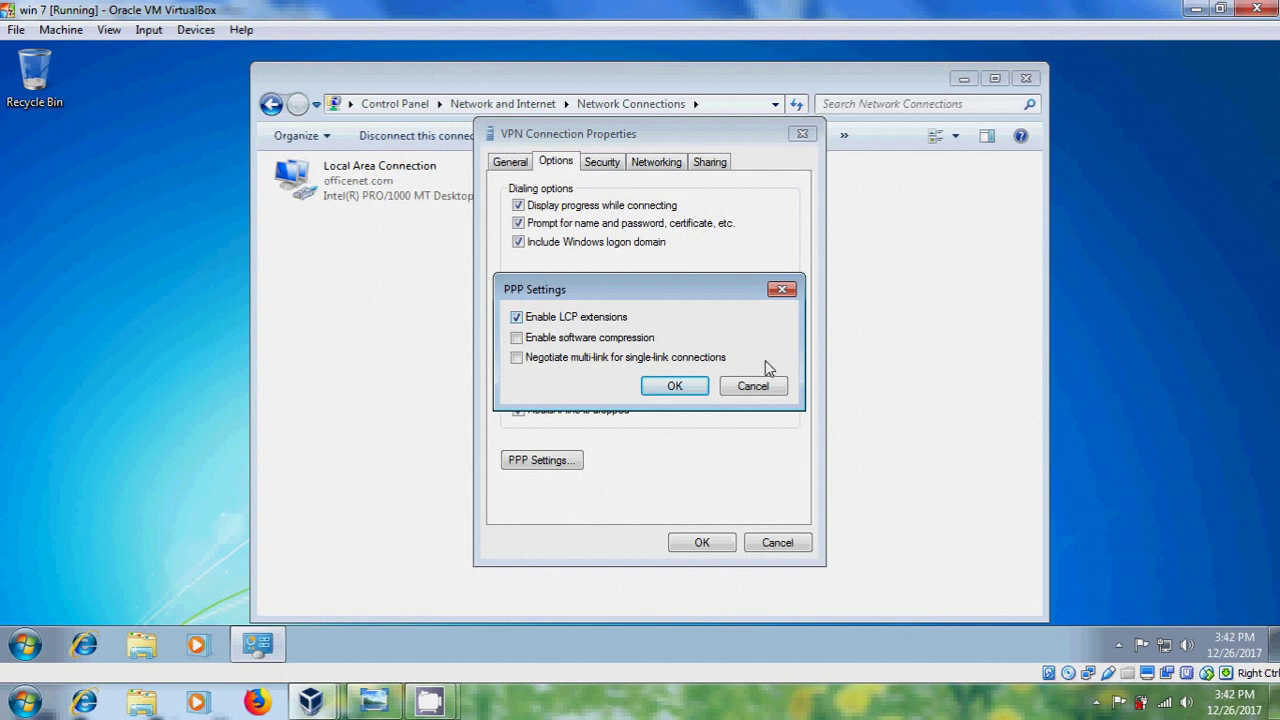
pyautogui.click(680, 387)
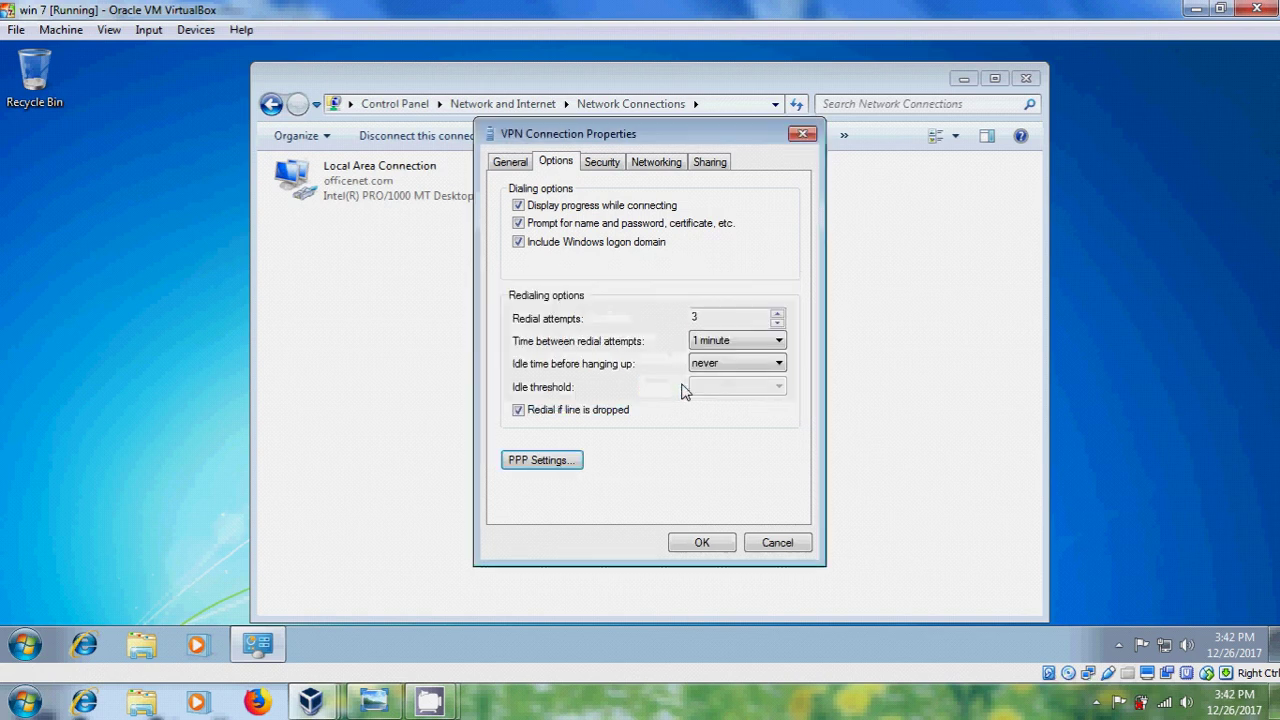
pyautogui.click(704, 542)
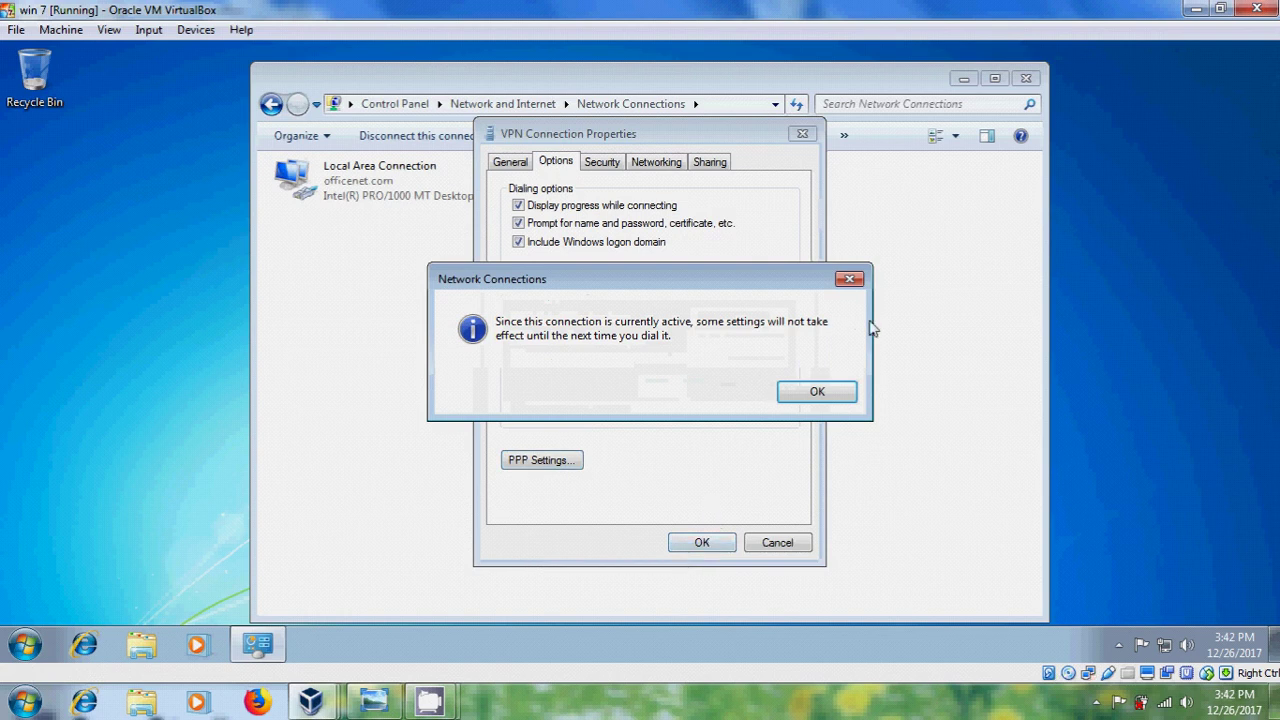
pyautogui.click(840, 393)
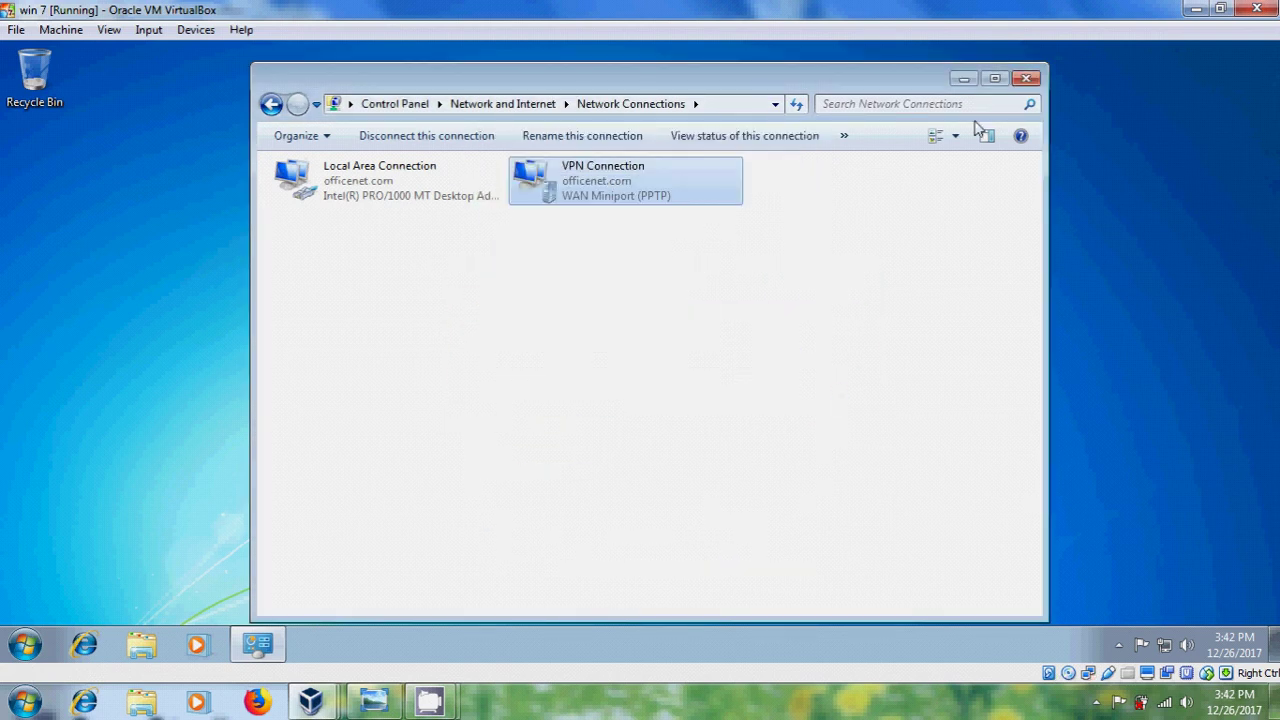
# Confirm the VPN Connection shows Connected in the tray, then switch to the server2k12 VM.
pyautogui.moveTo(1166, 645)
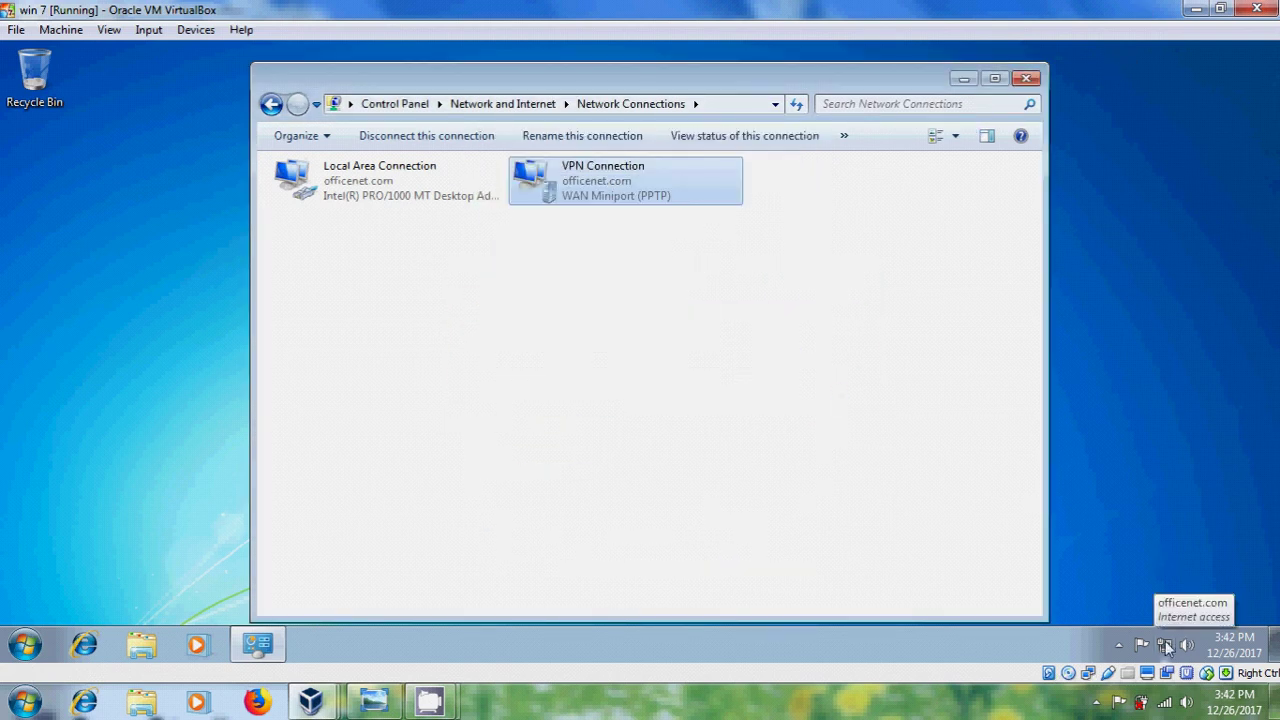
pyautogui.click(1165, 645)
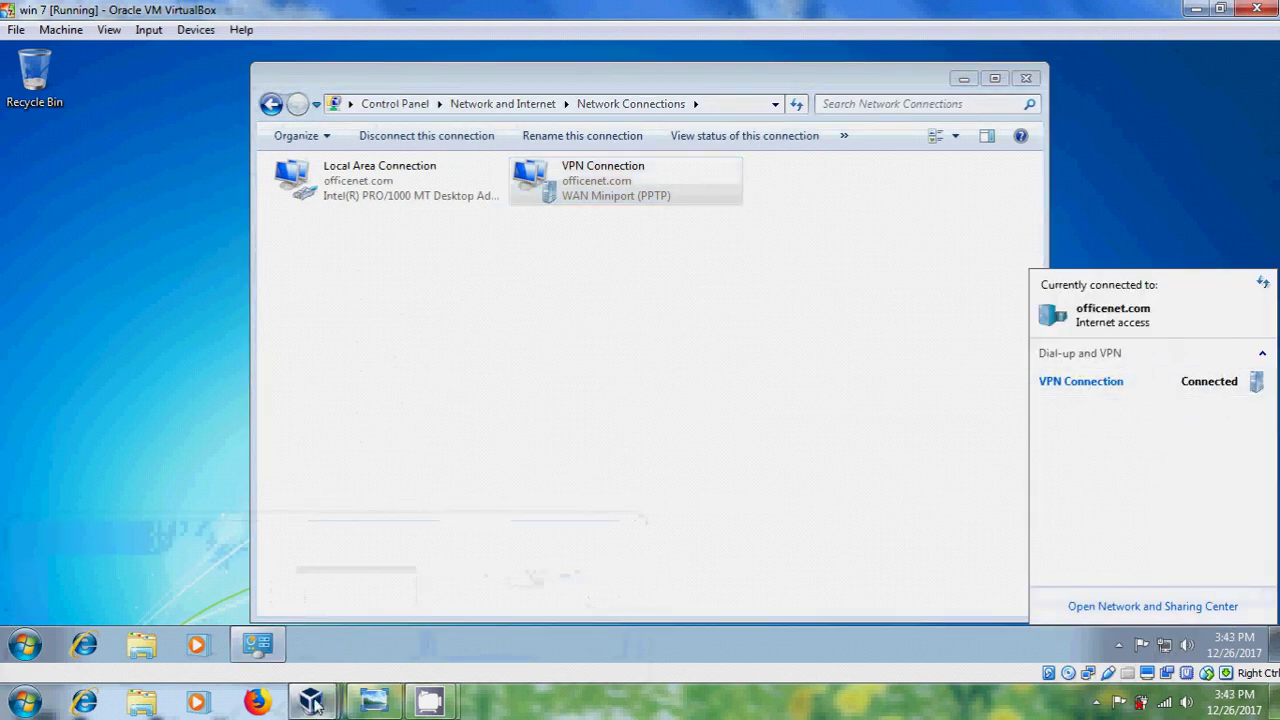
pyautogui.moveTo(313, 705)
pyautogui.click(357, 600)
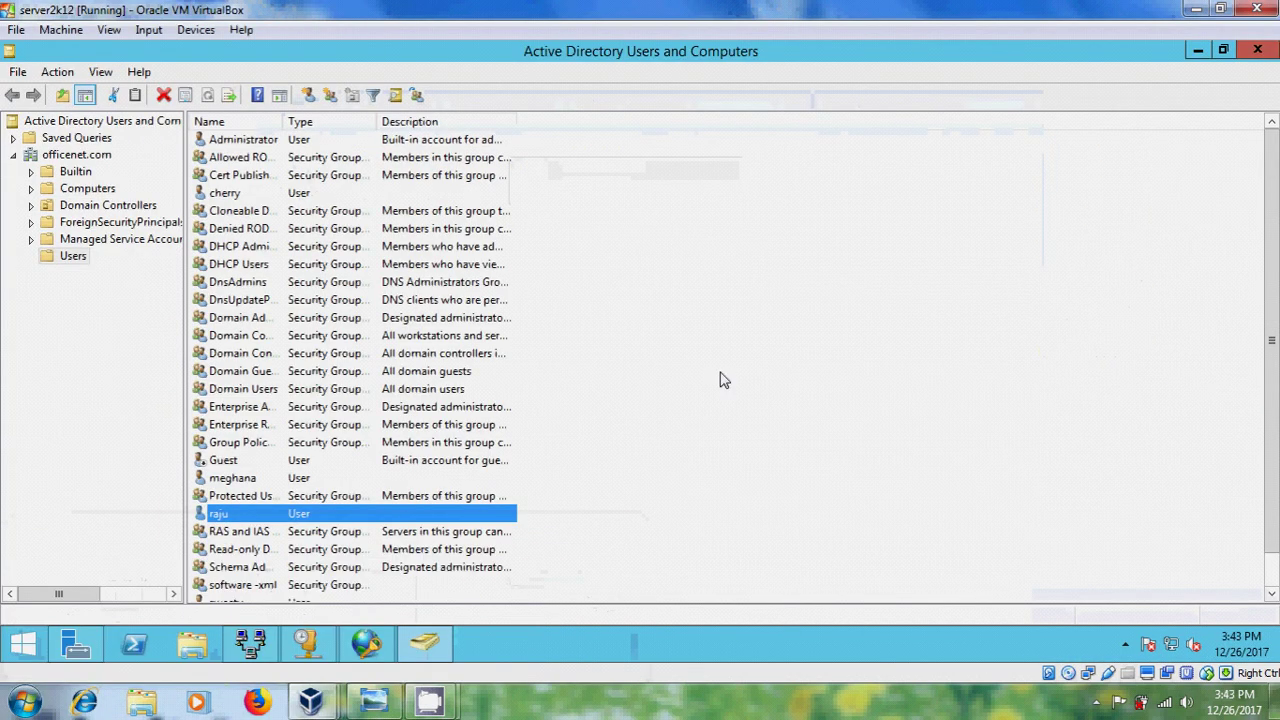
# List the connected remote access client, then show Ports with PPTP port VPN3-127 Active.
pyautogui.click(255, 648)
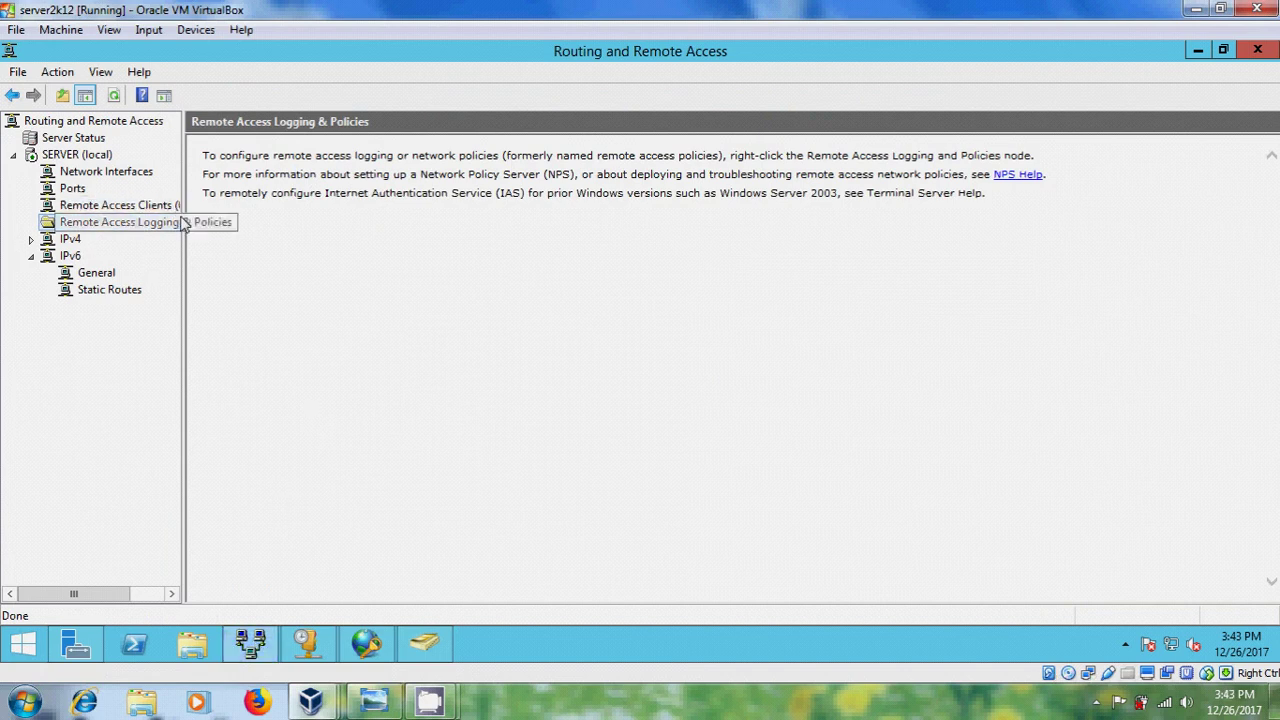
pyautogui.moveTo(185, 224); pyautogui.dragTo(248, 232)
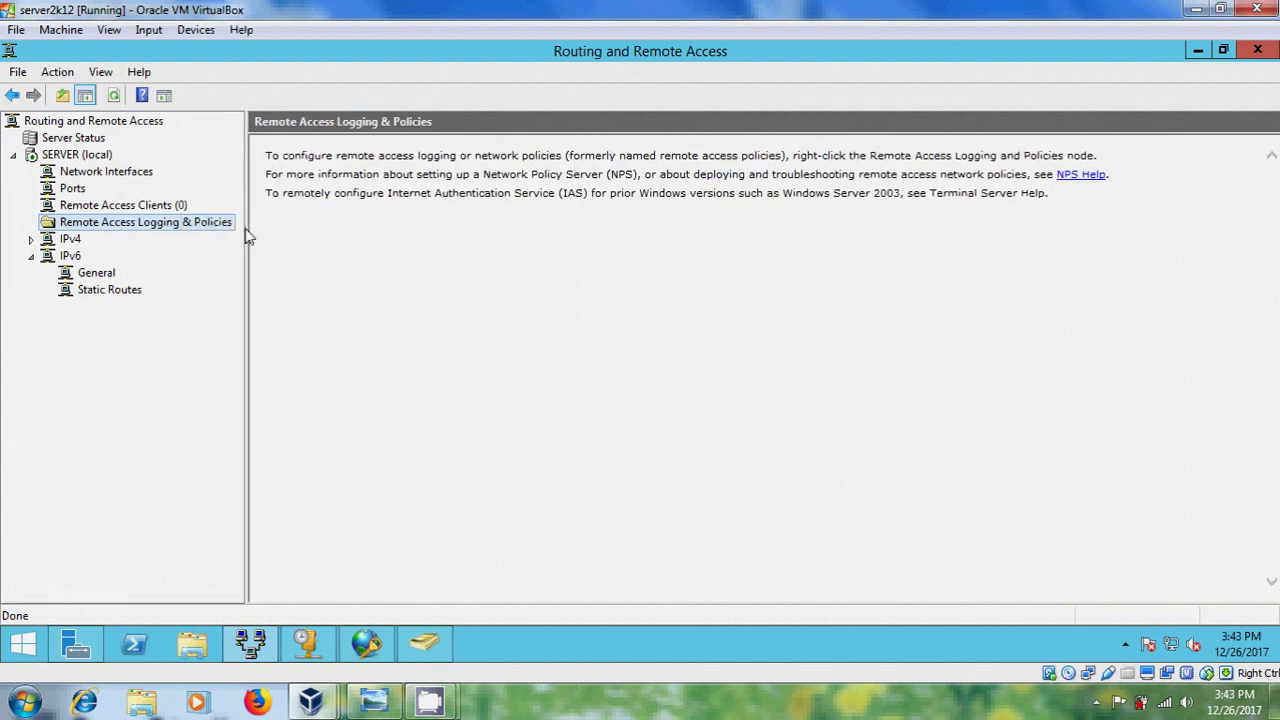
pyautogui.click(93, 206)
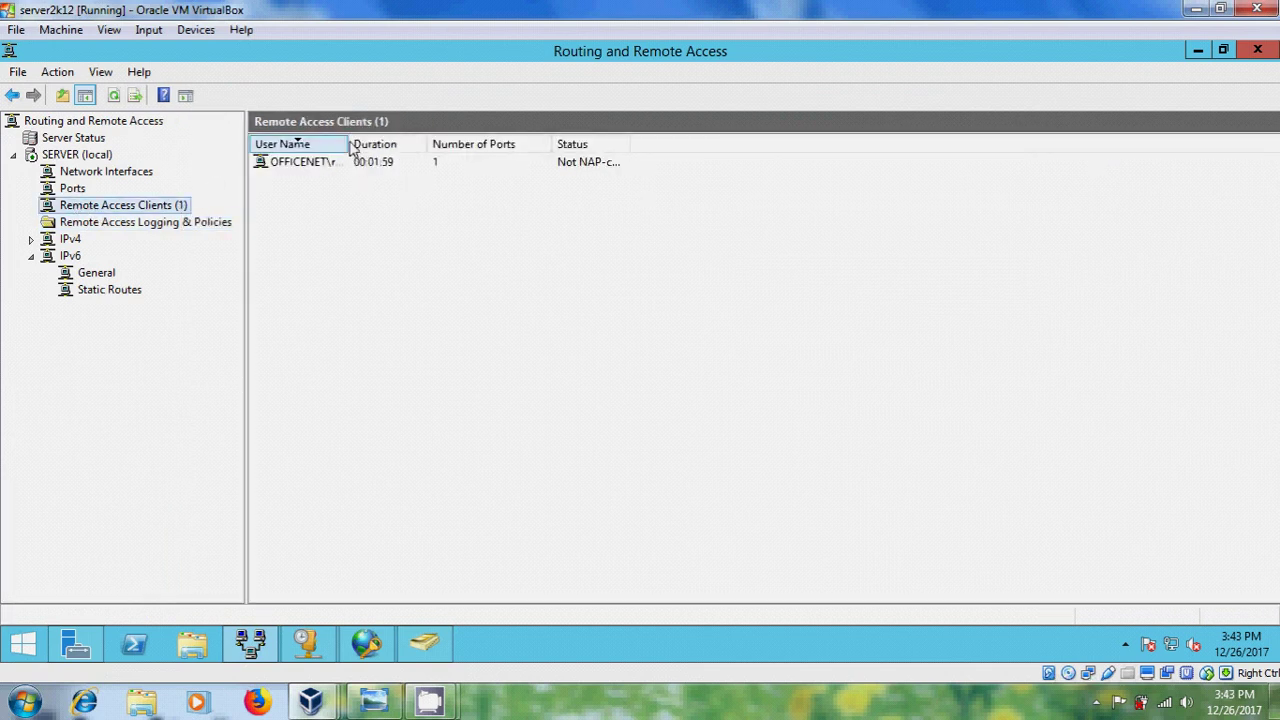
pyautogui.moveTo(350, 146); pyautogui.dragTo(396, 150)
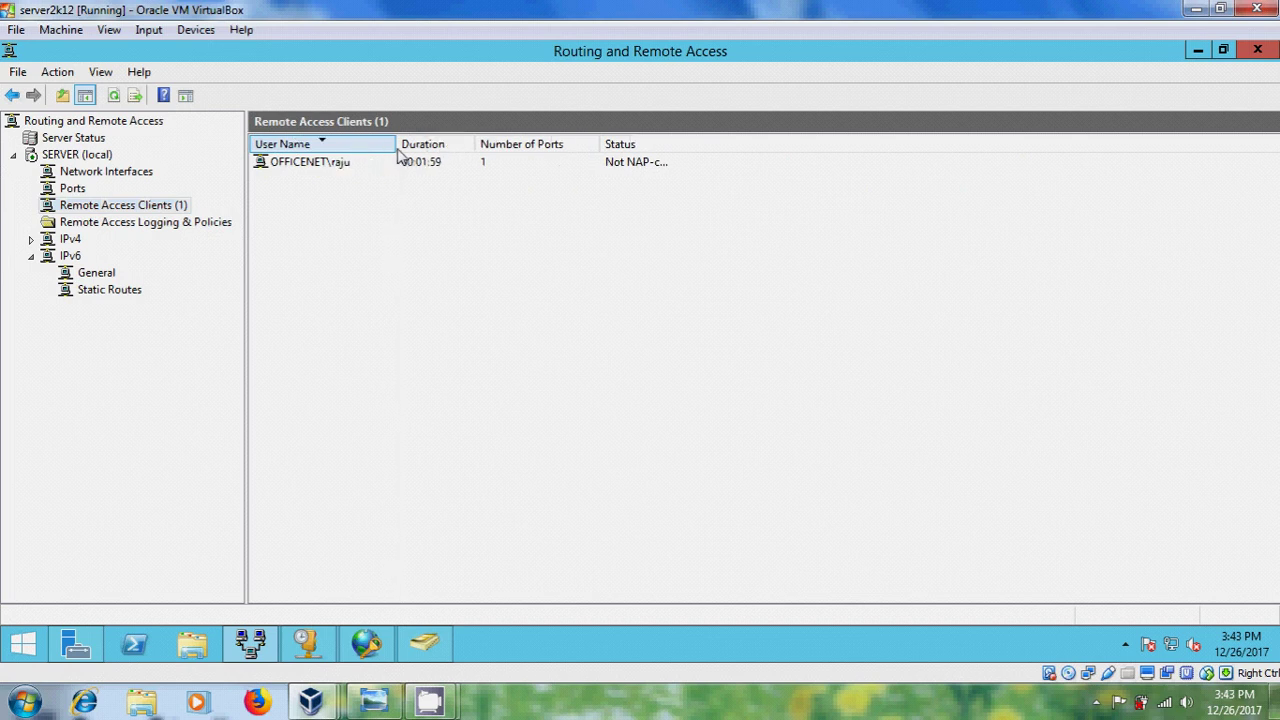
pyautogui.click(72, 190)
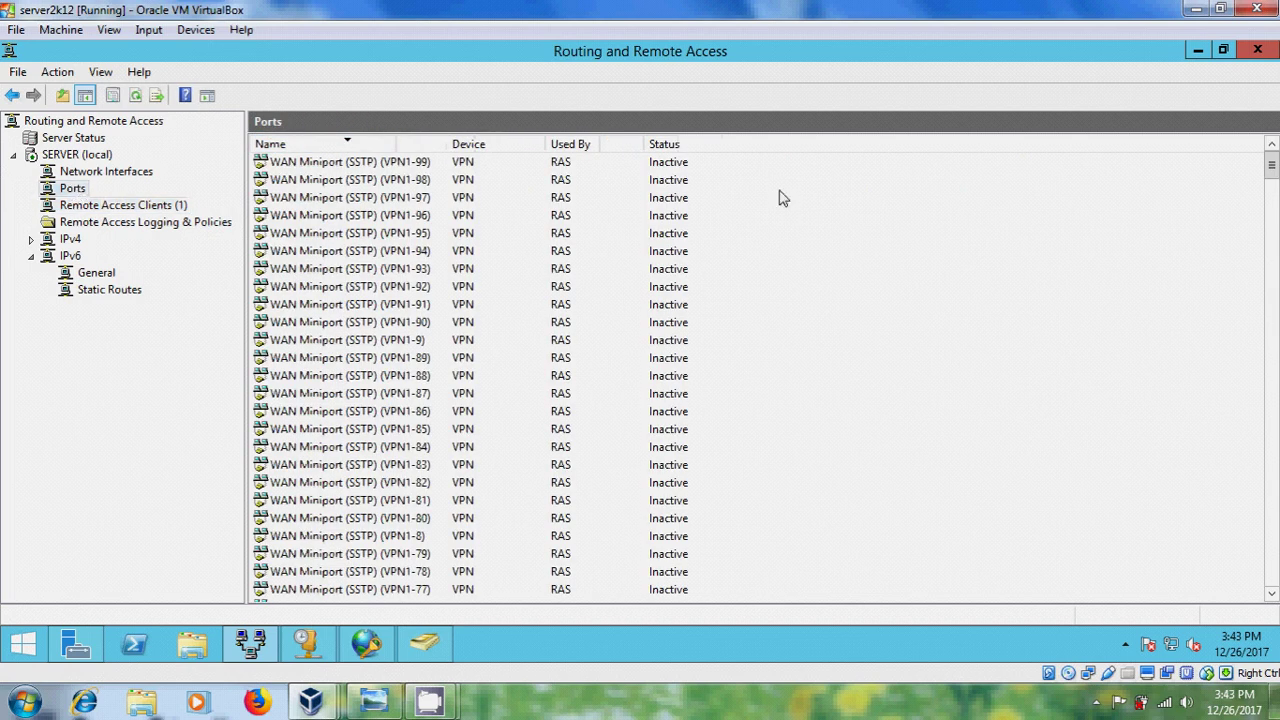
pyautogui.moveTo(1271, 175); pyautogui.dragTo(1271, 412)
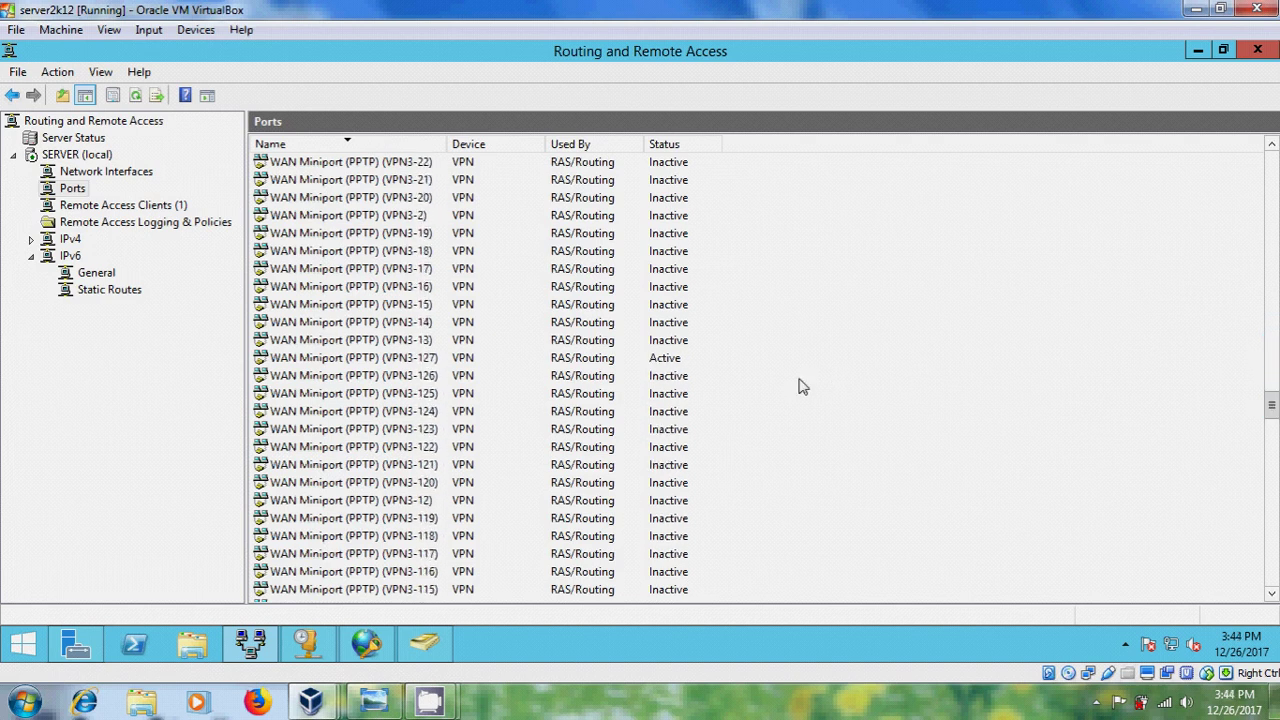